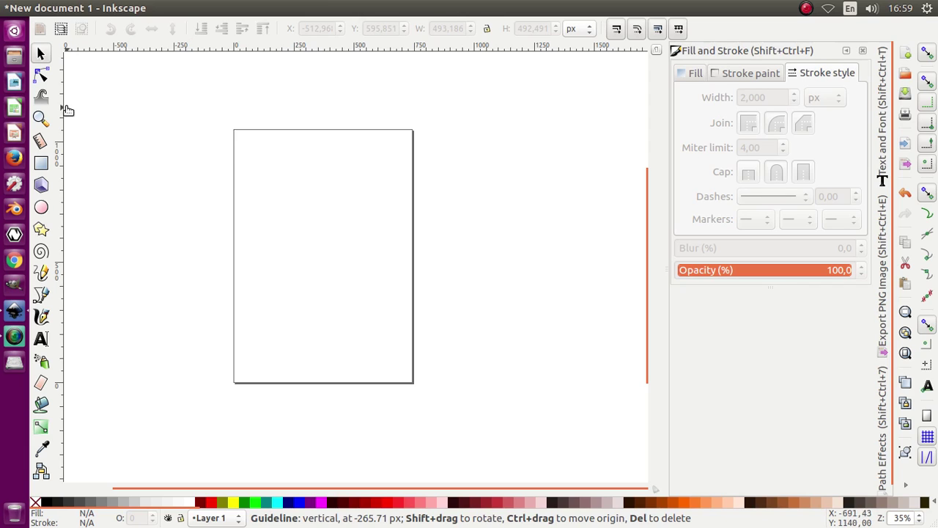
Draw a 30-corner star about 534 px wide with a 0.941 spoke ratio on the empty canvas beside the page.
click(41, 231)
drag(165, 186, 206, 234)
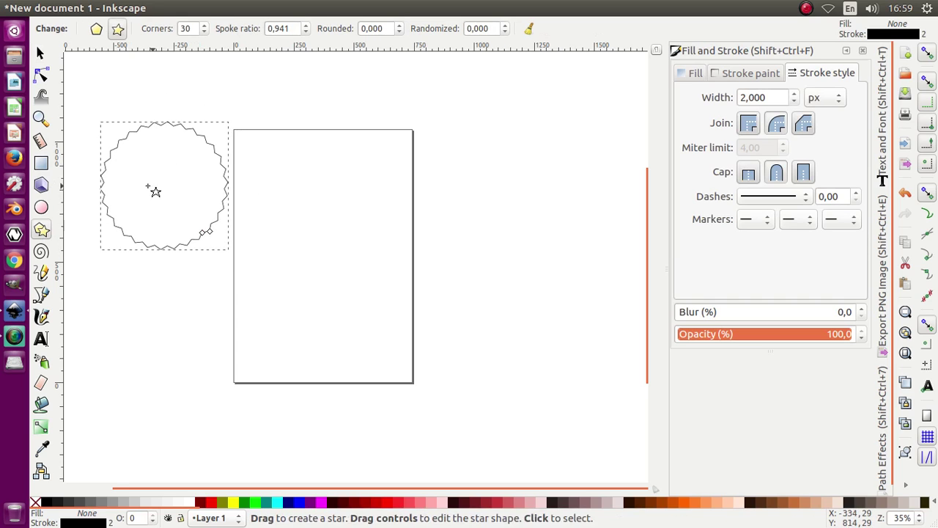
ctrl+scroll(130, 178, up, 1)
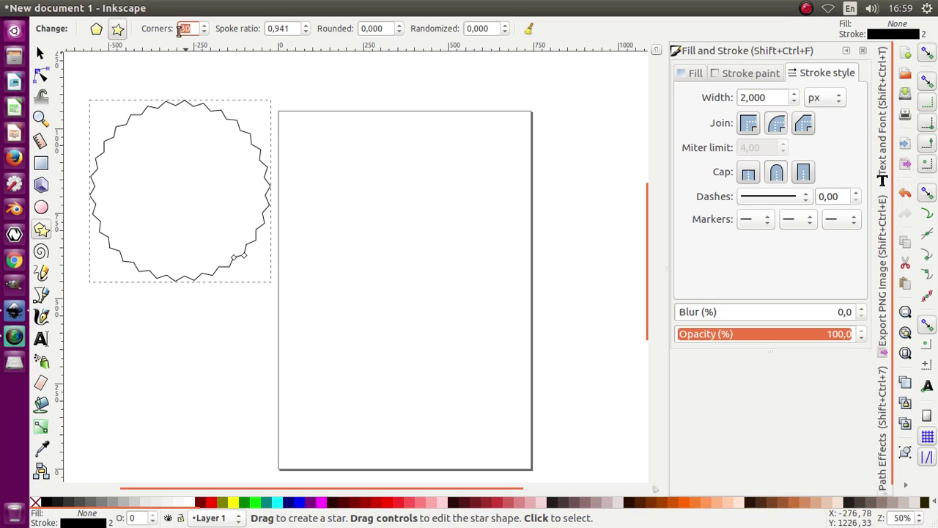
ctrl+scroll(402, 299, down, 1)
ctrl+scroll(182, 214, up, 2)
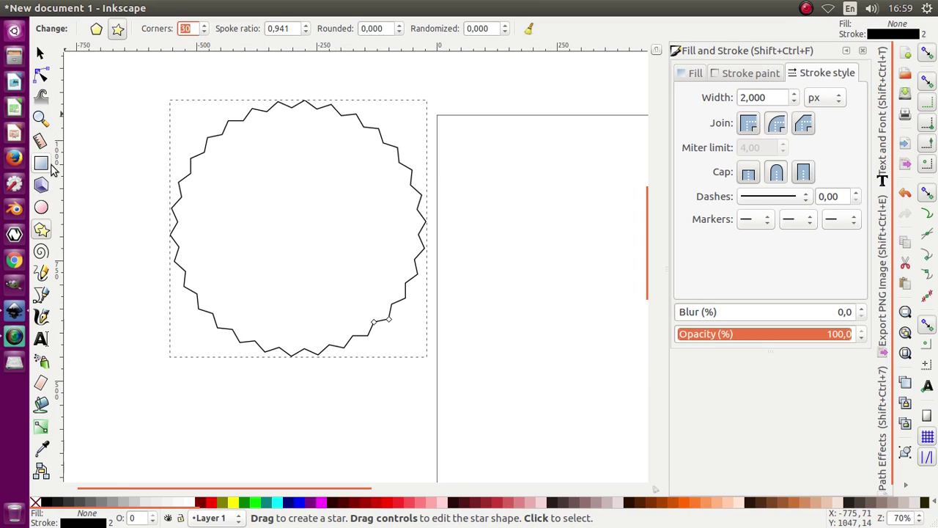
Place a vertical and a horizontal guide through the midpoints of the star's bounding box so they cross at its centre.
drag(59, 153, 308, 126)
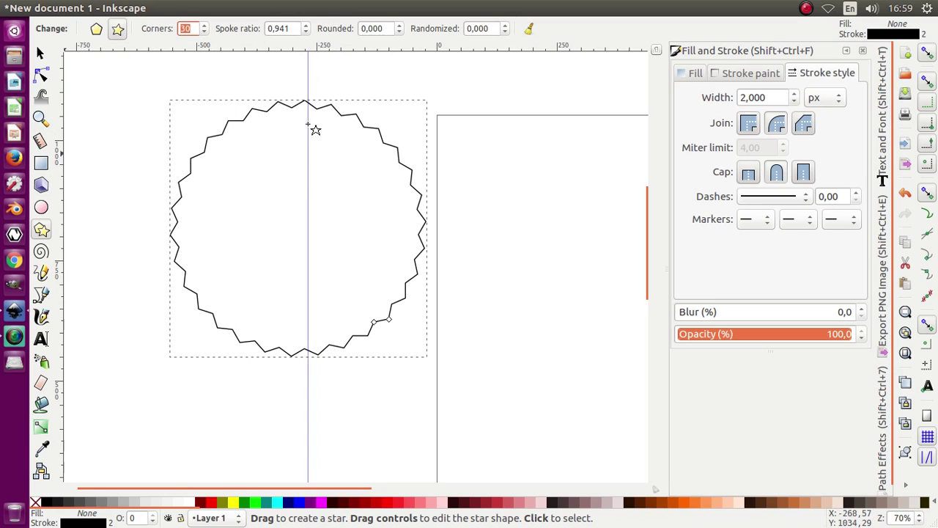
click(40, 53)
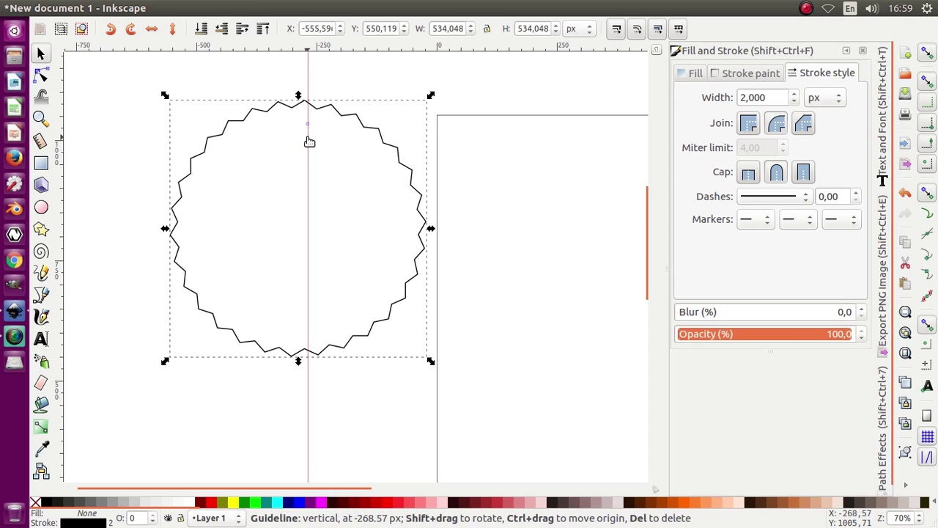
drag(309, 141, 300, 130)
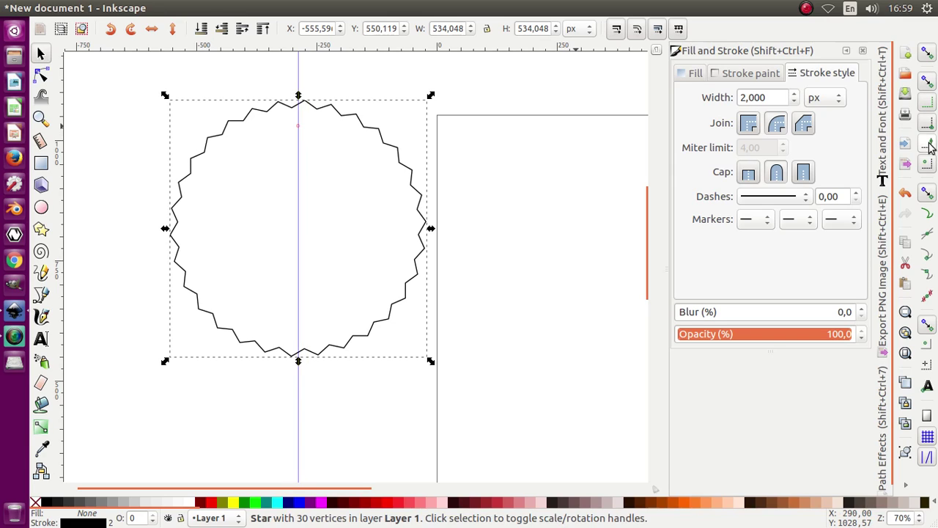
drag(379, 48, 417, 233)
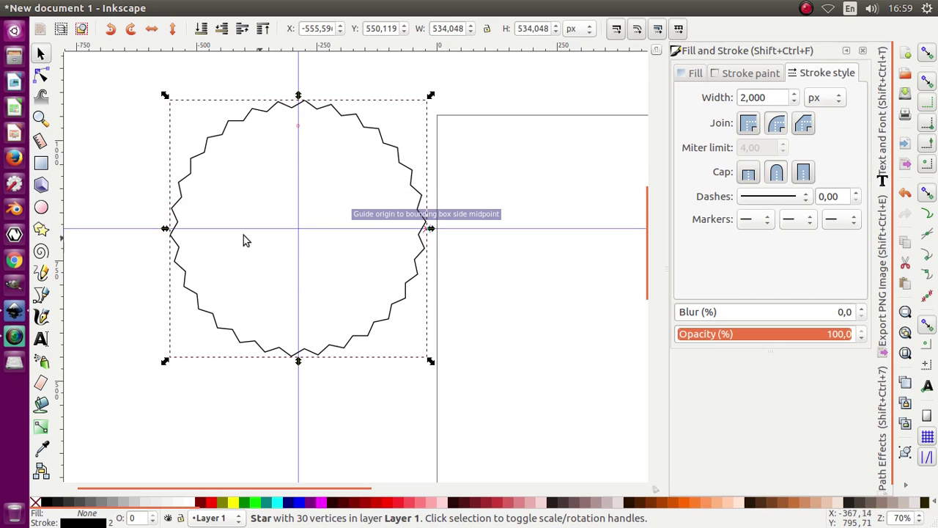
Draw a circle about 359 px in diameter inside the star, centred on the intersection of the guides.
click(41, 207)
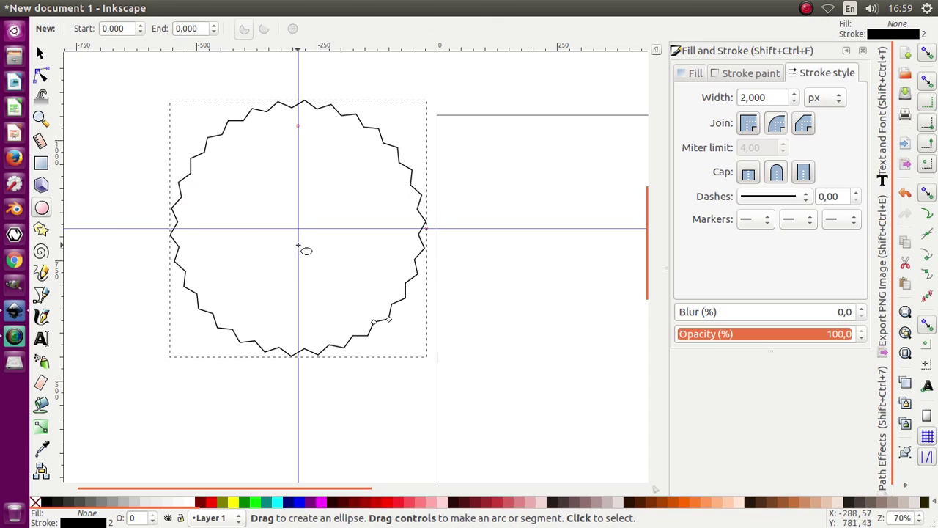
drag(299, 229, 376, 174)
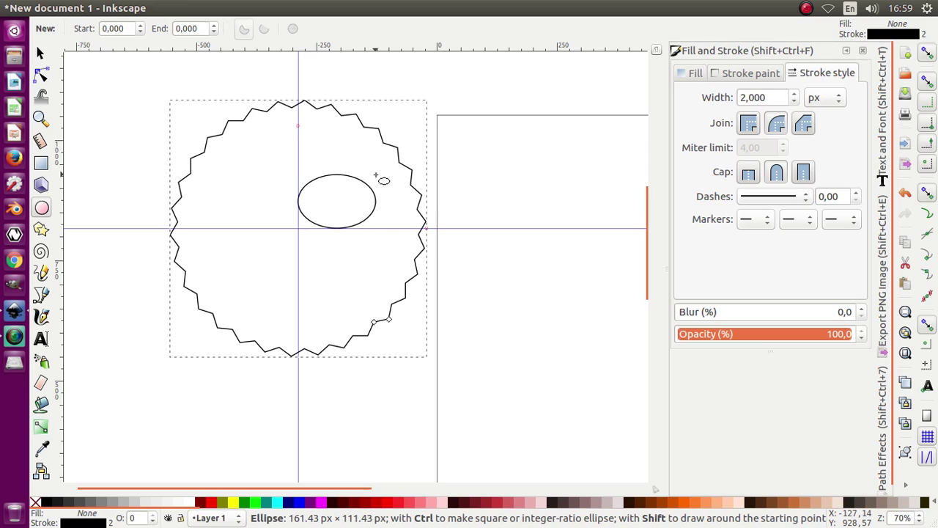
drag(375, 174, 396, 154)
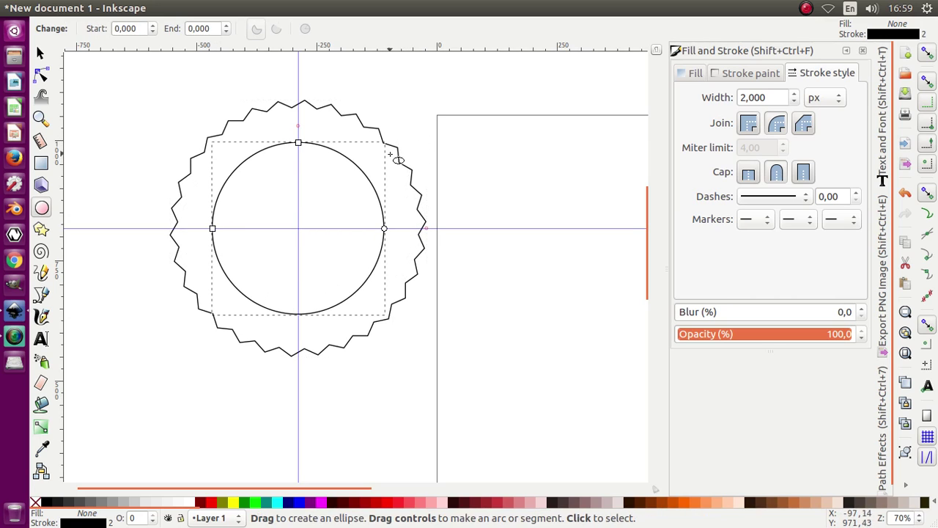
Duplicate the circle and scale the copy uniformly around its centre to about 428 px.
right_click(363, 175)
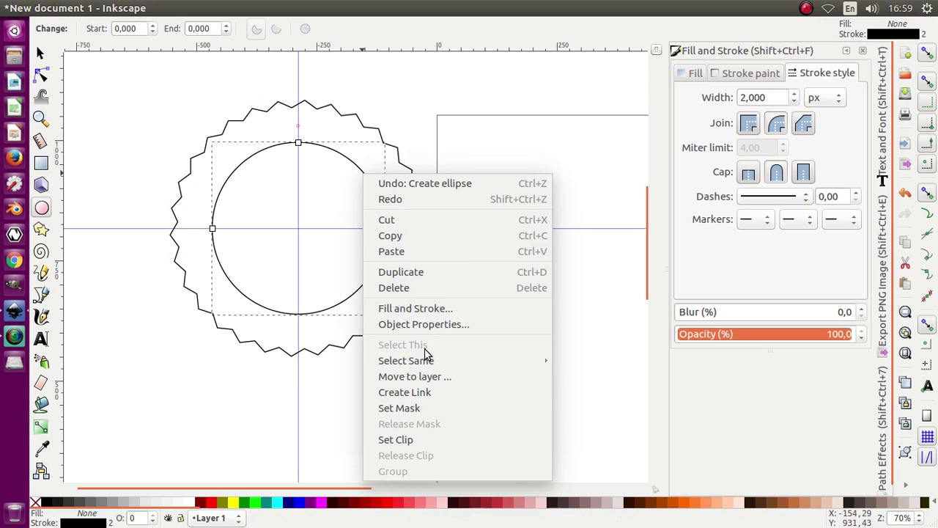
click(425, 272)
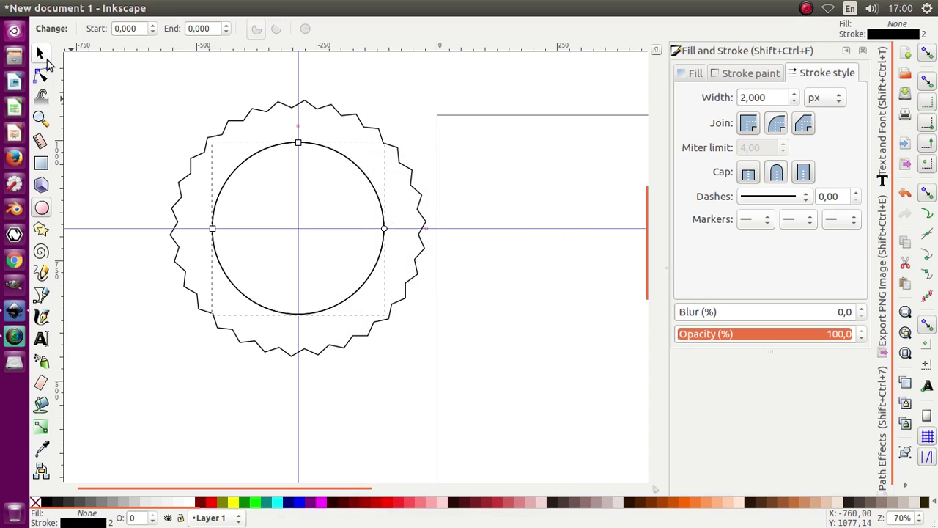
click(42, 55)
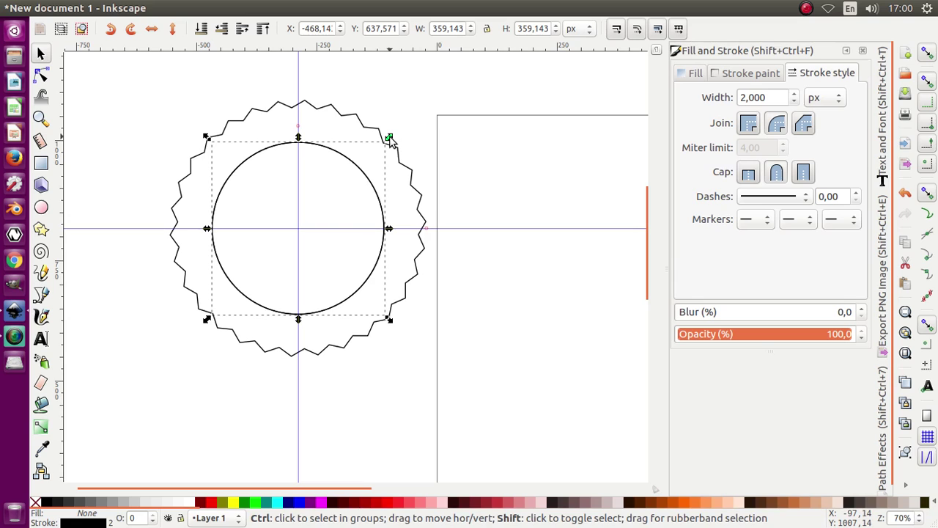
mouse_move(390, 139)
mouse_down()
mouse_move(404, 132)
mouse_move(406, 110)
mouse_up()
click(408, 104)
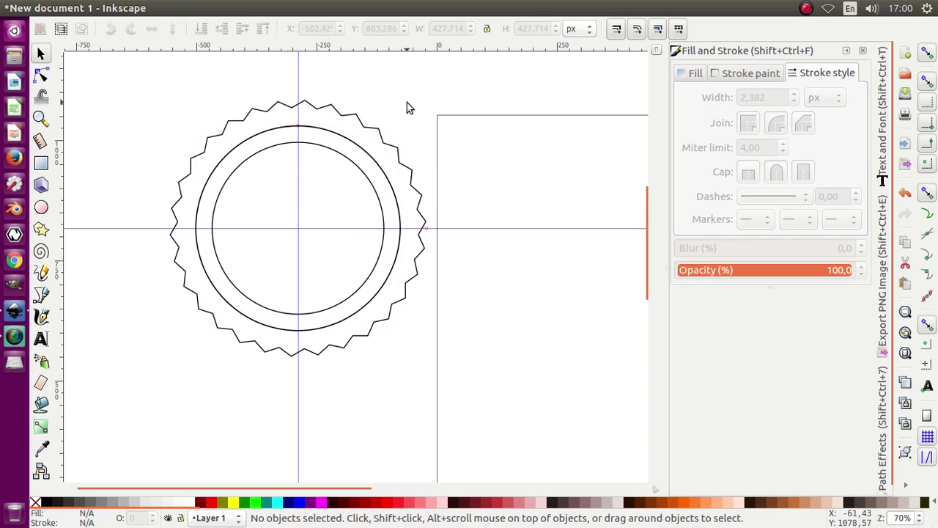
Subtract the inner circle from the star with the Difference path operation.
click(372, 189)
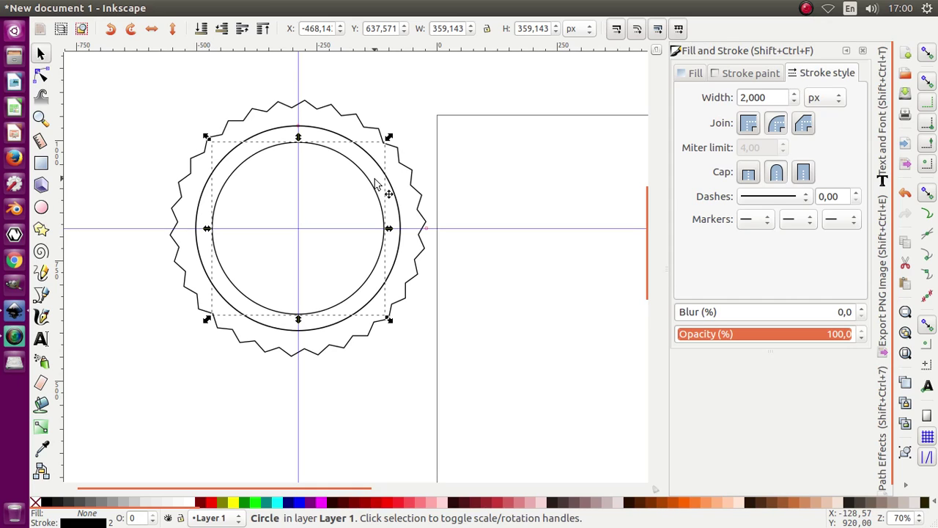
key(shift)
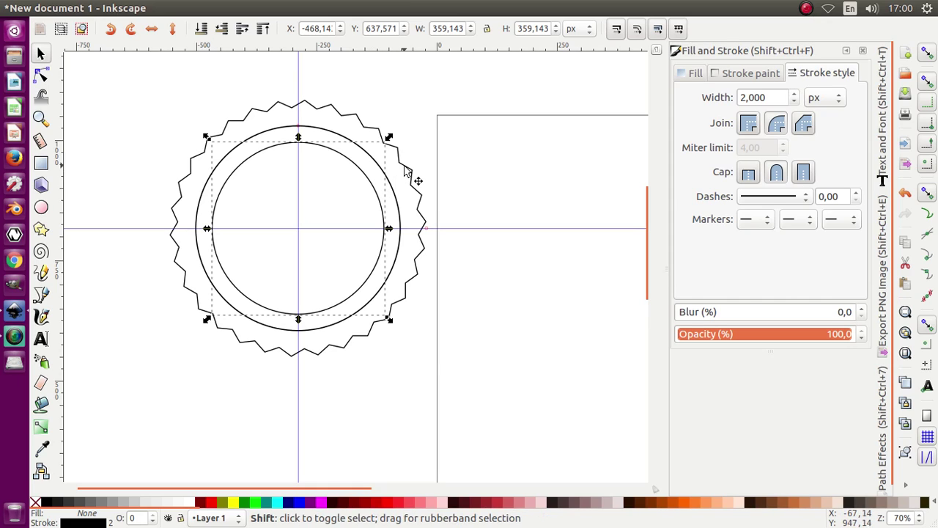
shift+click(407, 171)
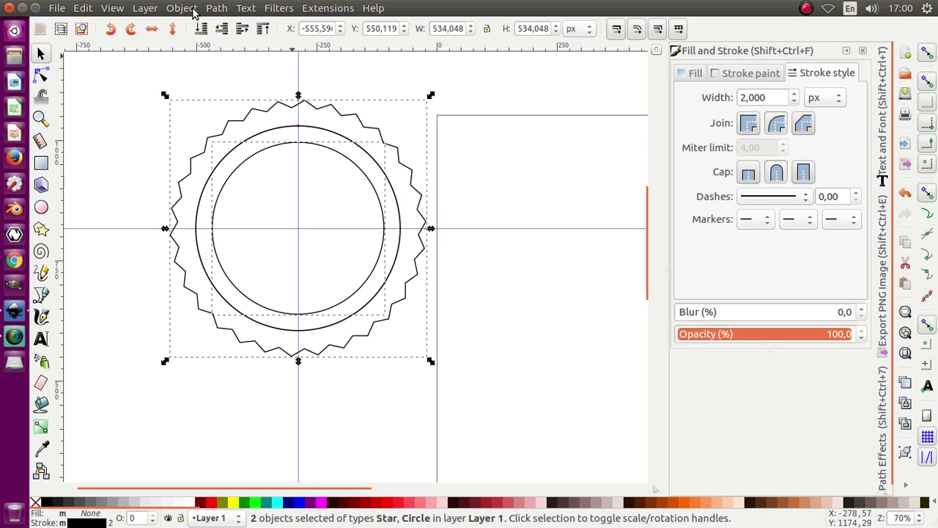
click(215, 8)
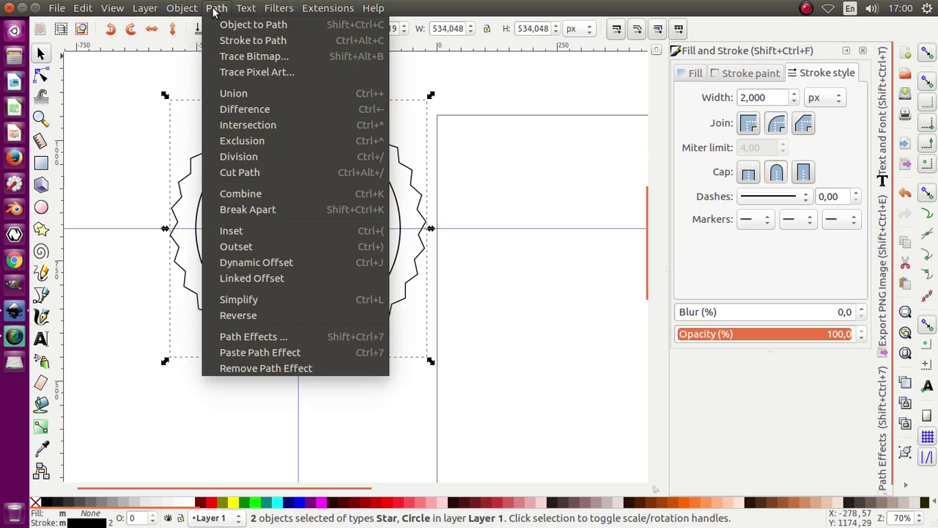
click(245, 117)
click(454, 154)
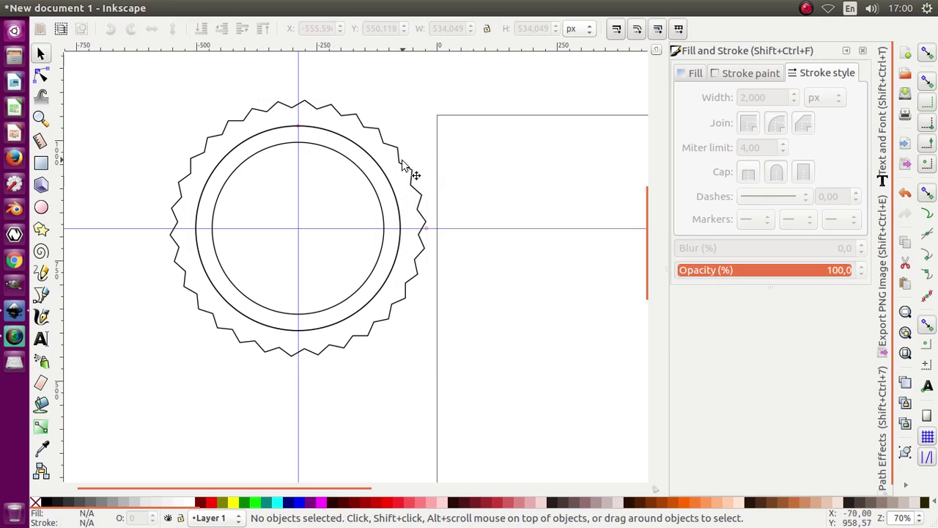
Scale the outer circle down around its centre to about 422 px.
click(382, 176)
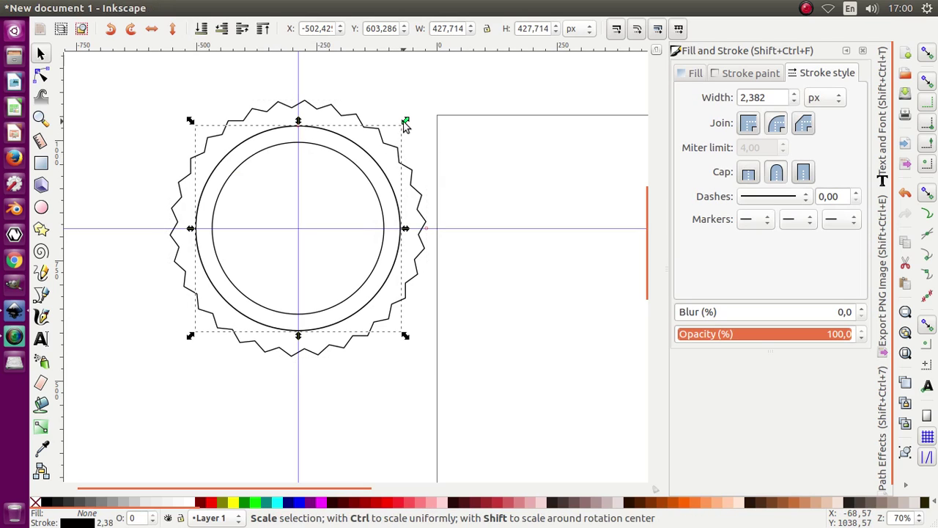
drag(406, 125, 404, 116)
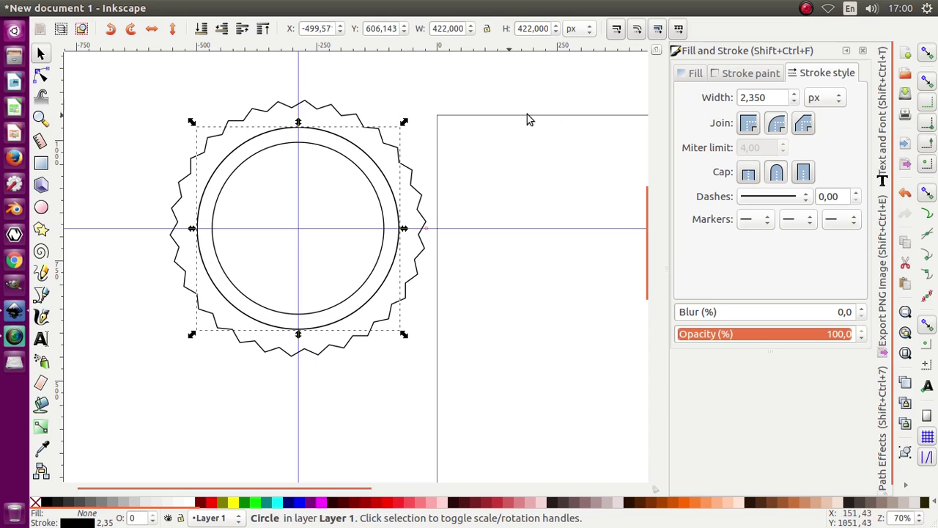
Fill the serrated star ring with the orange #FF9955 and remove its stroke.
click(396, 158)
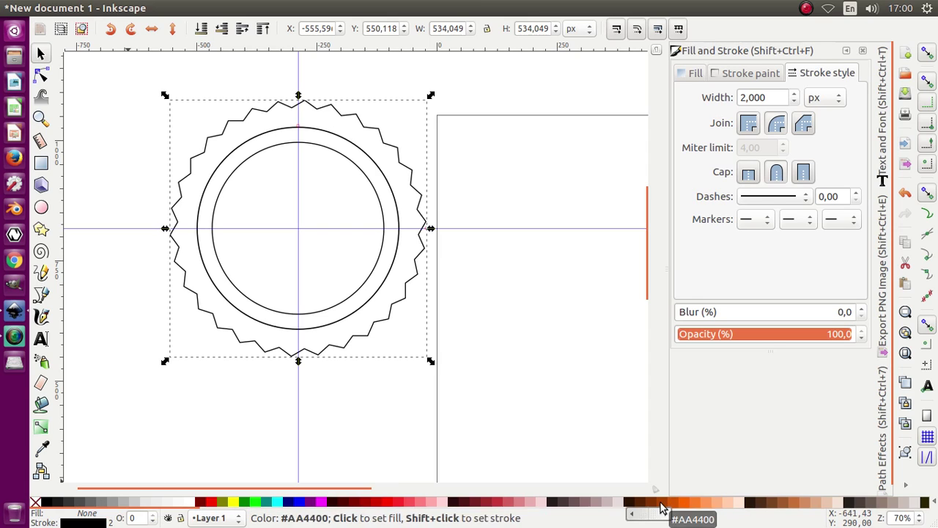
click(687, 503)
click(697, 504)
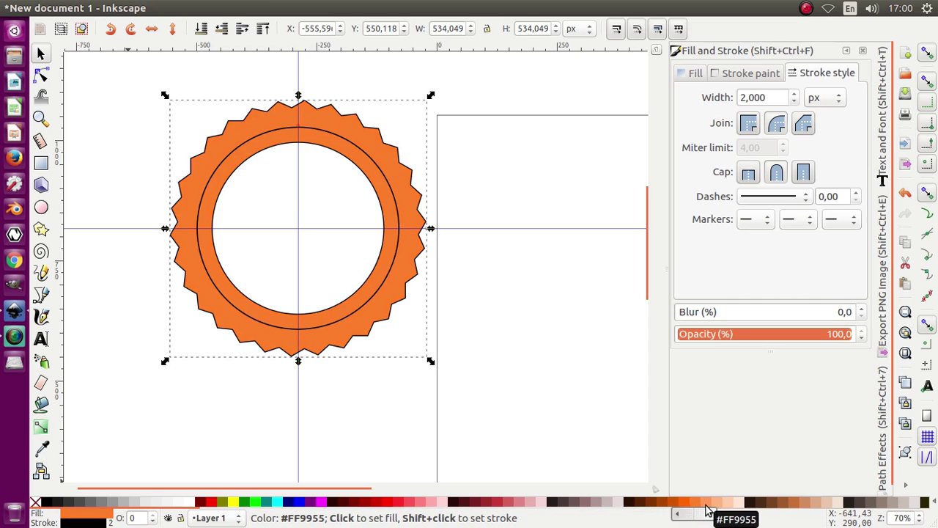
click(707, 506)
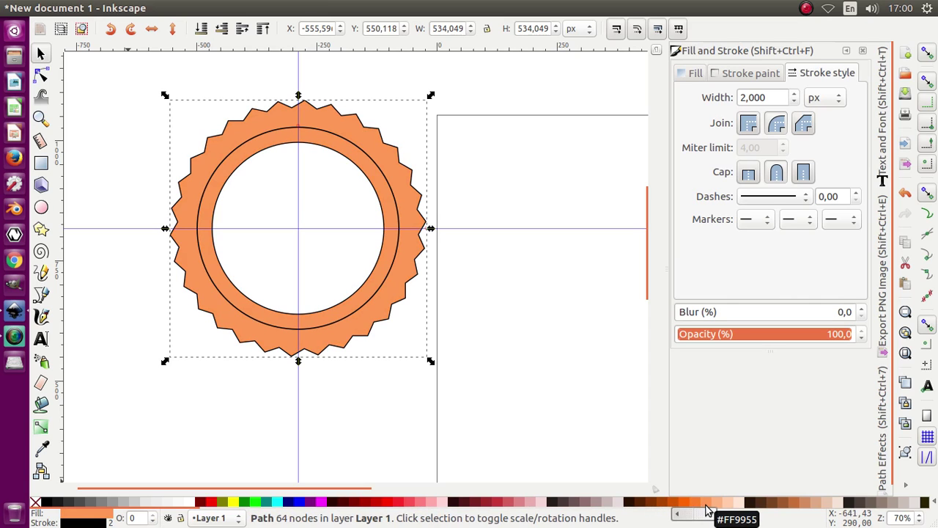
click(762, 76)
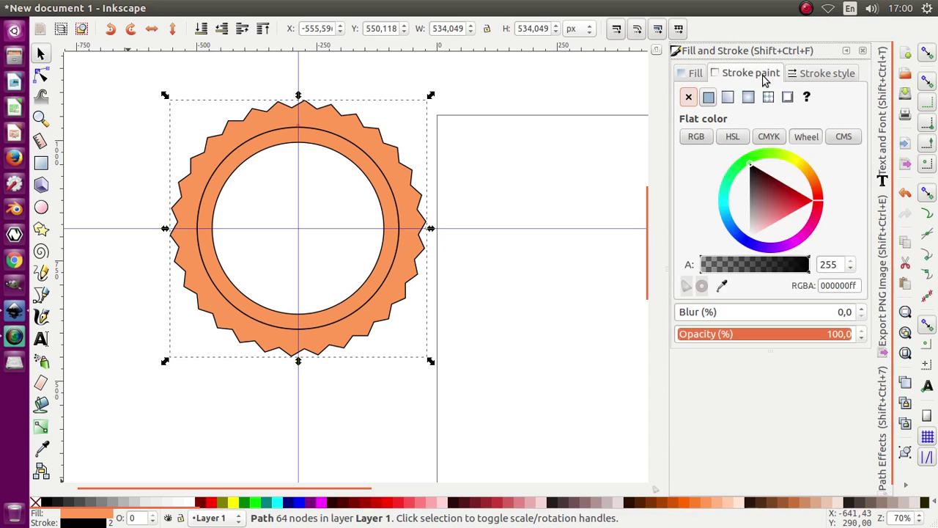
click(689, 98)
click(466, 162)
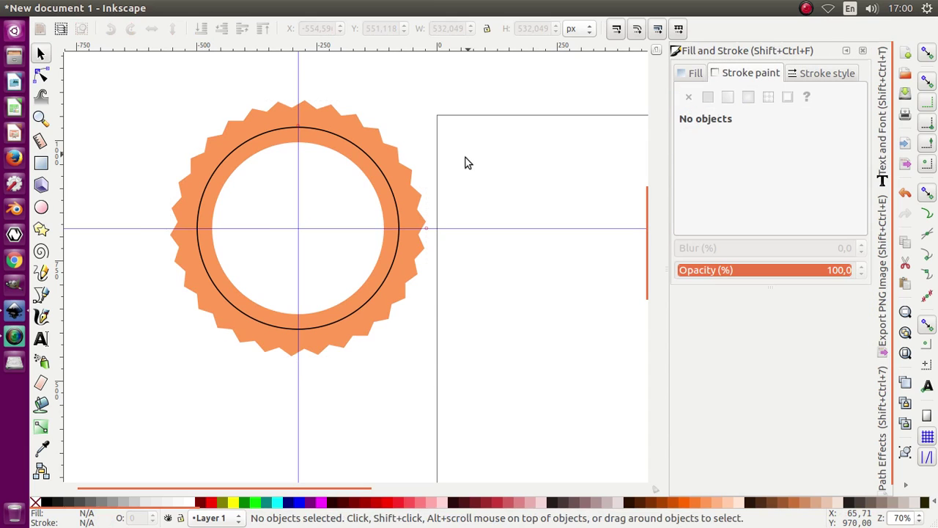
Increase the black circle's stroke width to 10.05 px.
click(379, 173)
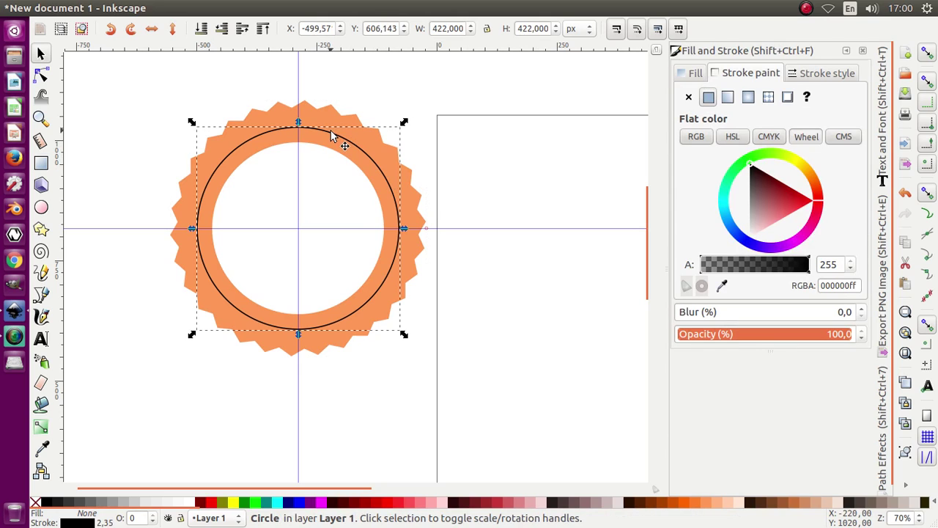
click(823, 76)
scroll(792, 99, up, 10)
scroll(791, 99, up, 11)
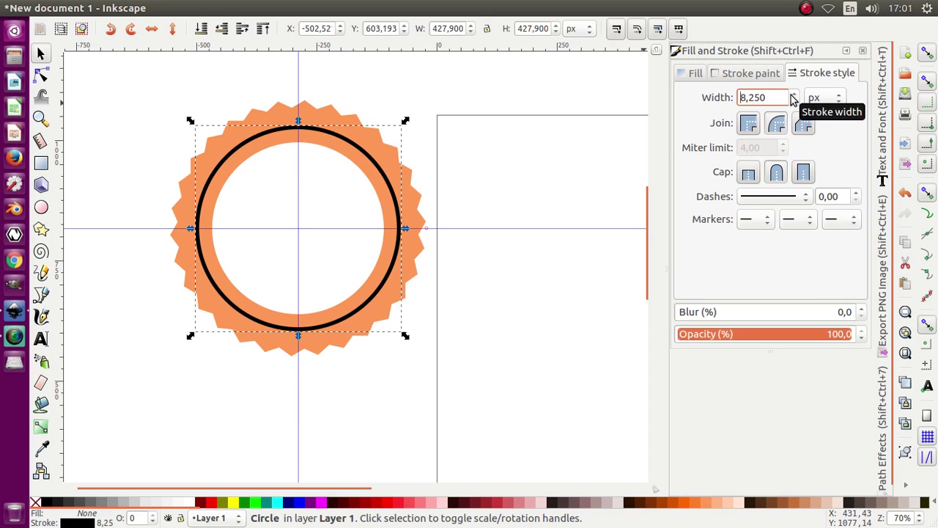
scroll(792, 99, up, 8)
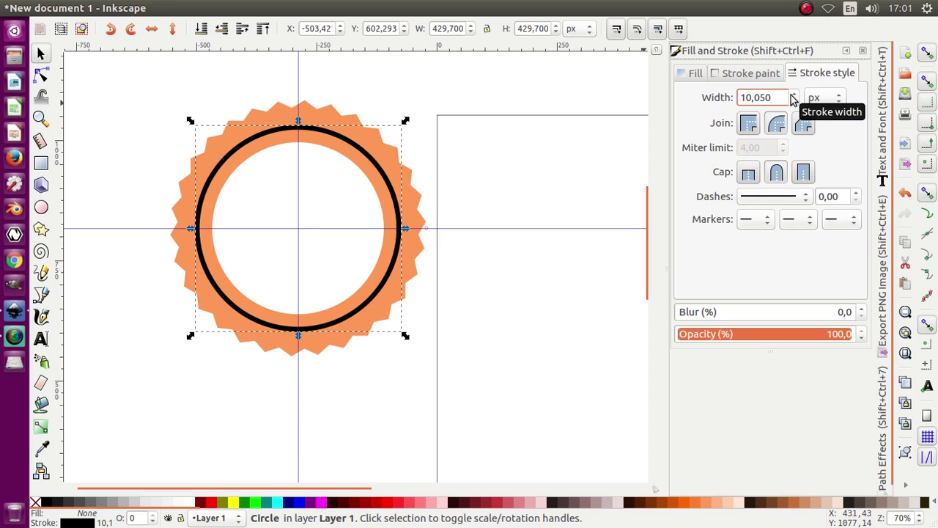
Shrink the black circle around its centre to about 415 px and give its stroke a short-dash pattern.
drag(405, 121, 402, 123)
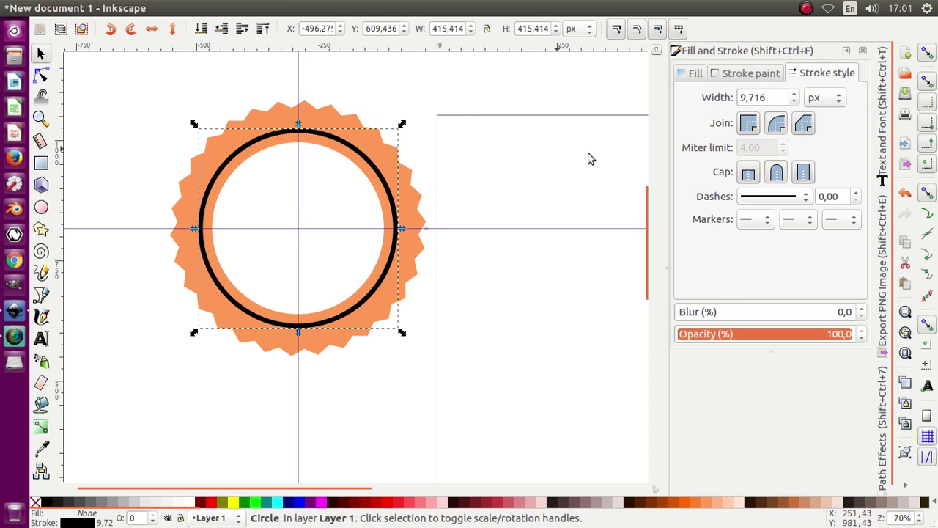
click(769, 204)
click(775, 242)
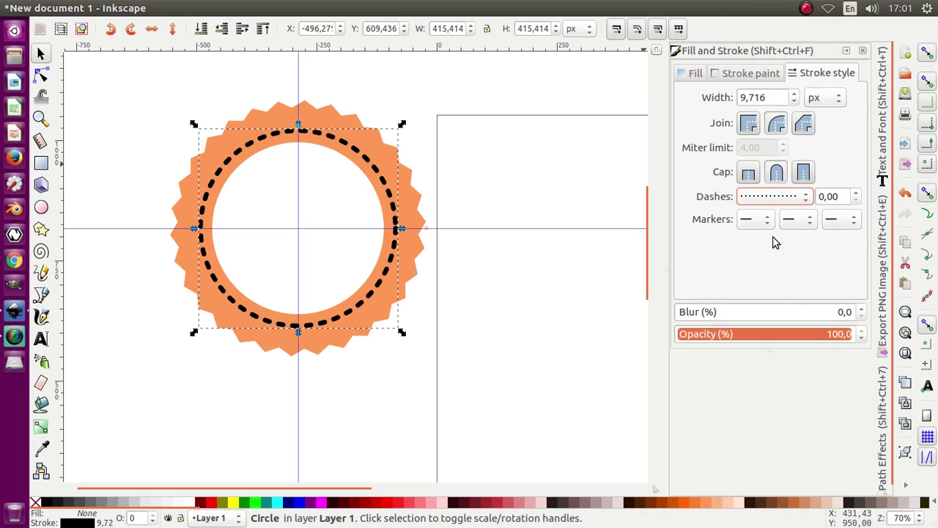
click(527, 178)
Group the orange star ring and the dashed circle into one object.
mouse_move(508, 353)
mouse_down()
mouse_move(297, 228)
mouse_move(147, 85)
mouse_move(478, 389)
mouse_move(462, 321)
mouse_up()
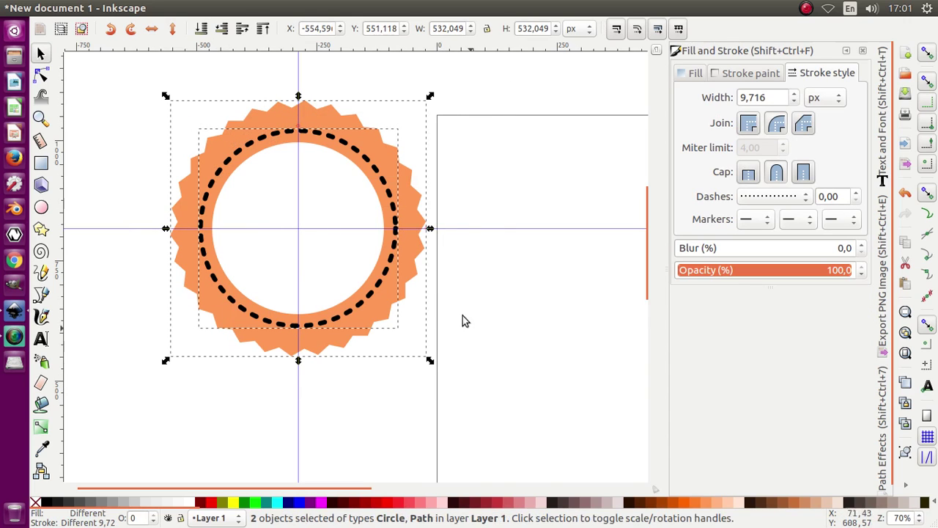
right_click(408, 212)
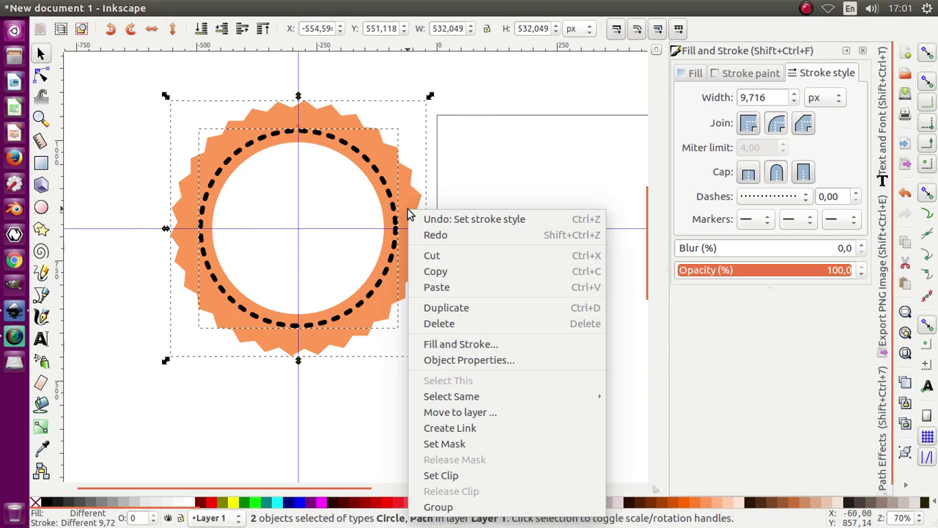
click(506, 506)
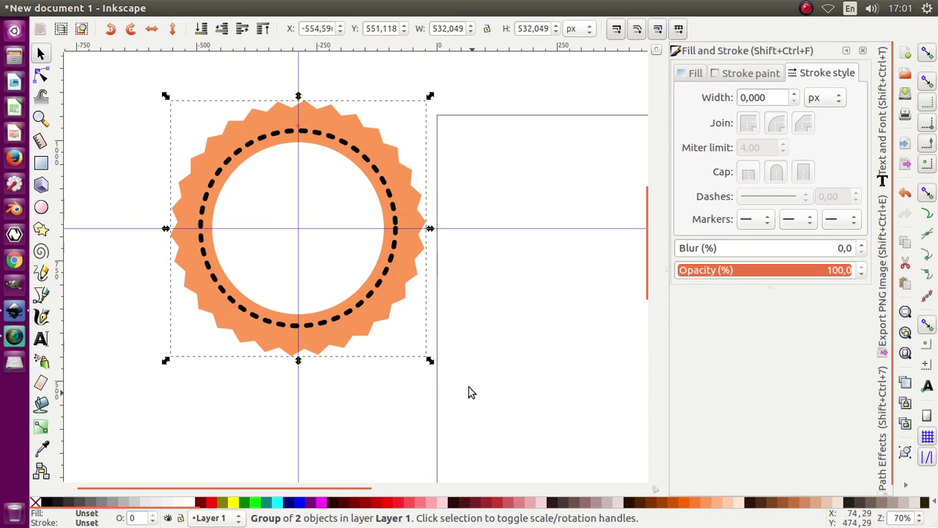
click(457, 325)
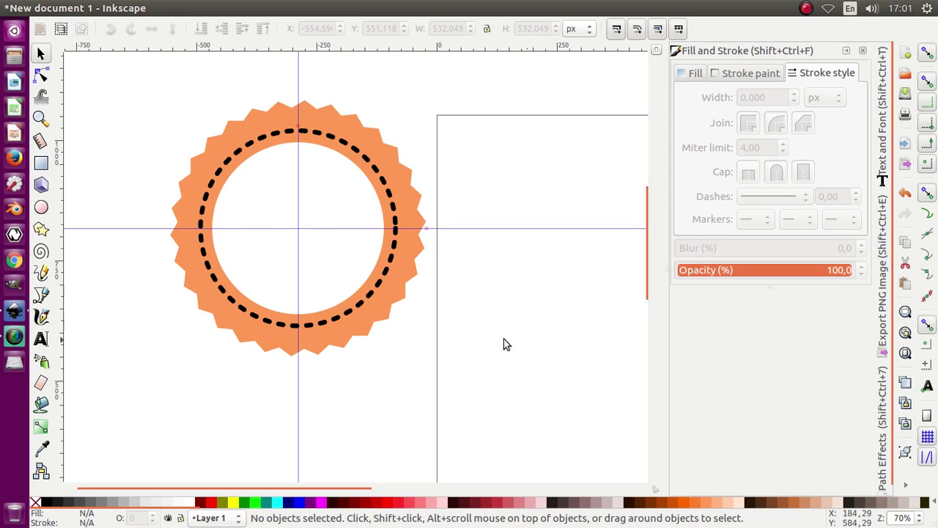
Draw a rectangle about 300 by 94 px from the badge's centre leftwards, then widen it to 600 px across the badge.
click(40, 164)
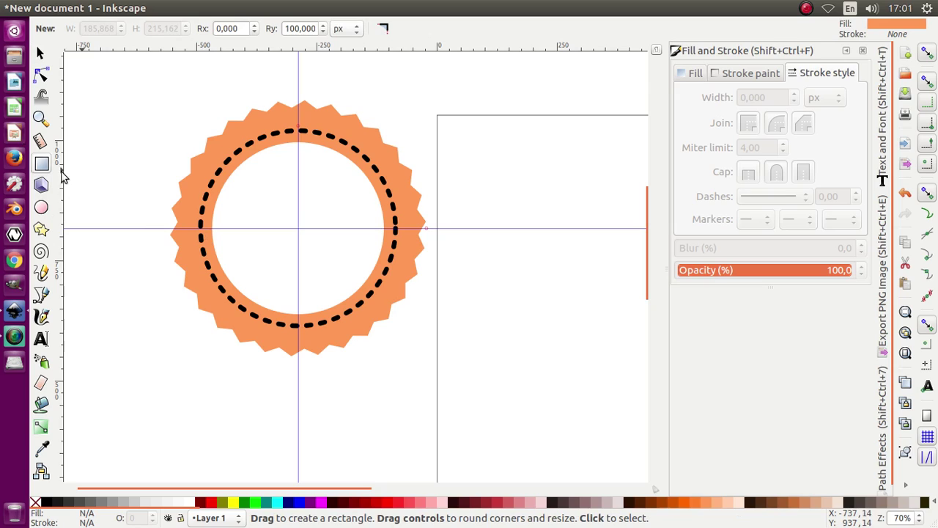
drag(298, 228, 153, 274)
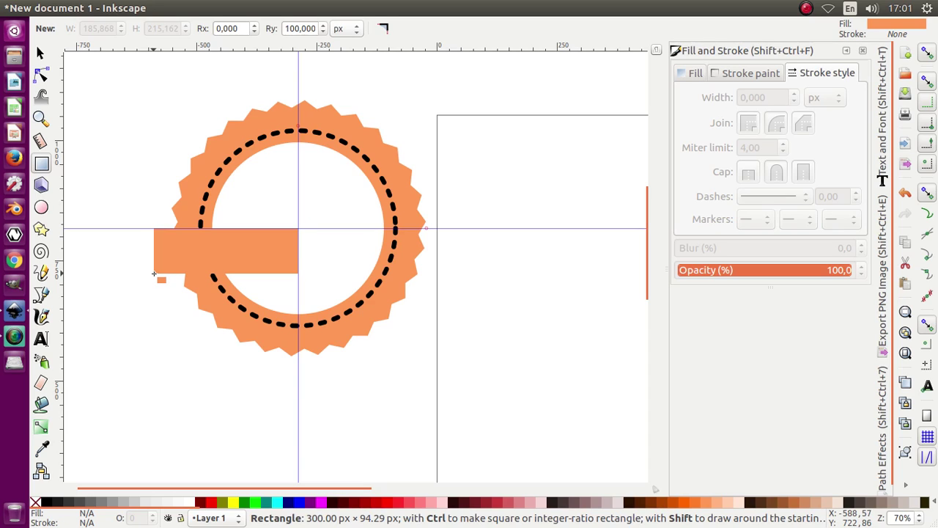
drag(154, 273, 154, 274)
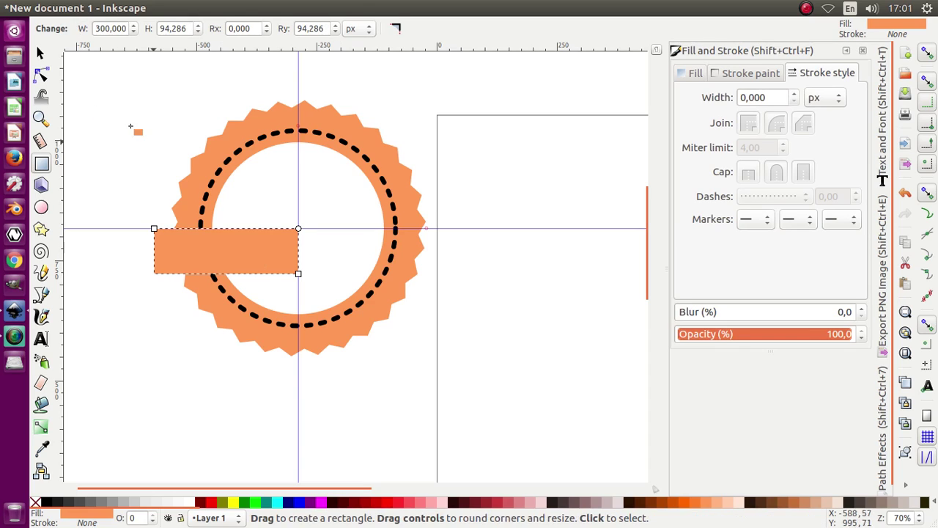
click(40, 53)
drag(305, 252, 446, 282)
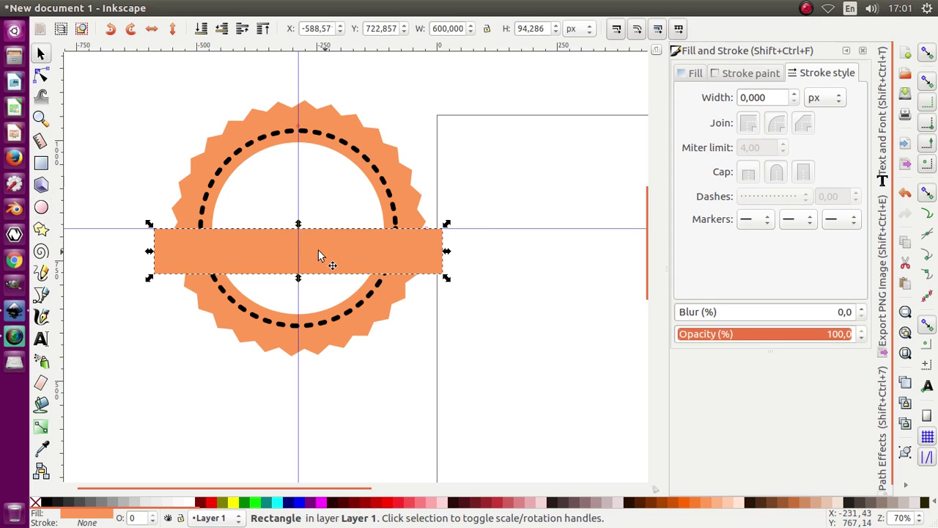
Convert the rectangle to a path and bend its upper and lower edges upward into matching shallow arcs.
ctrl+scroll(187, 246, up, 1)
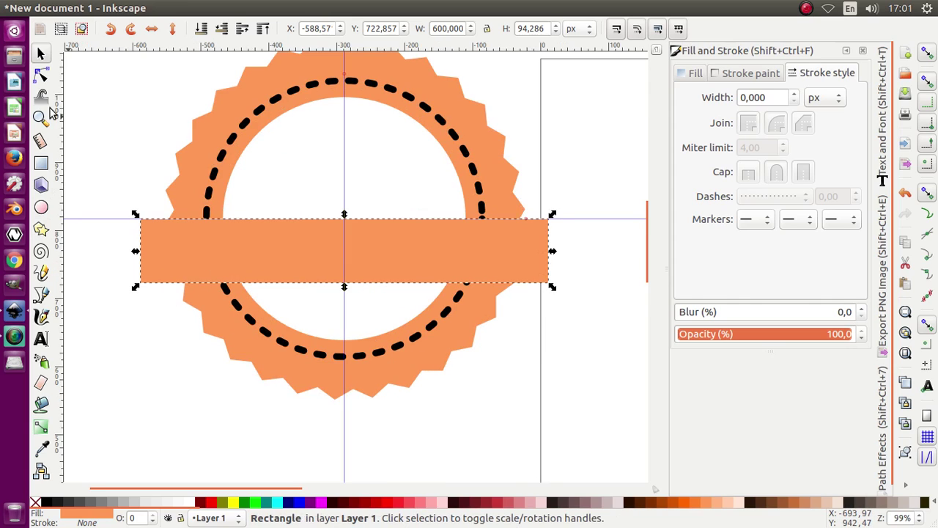
click(40, 75)
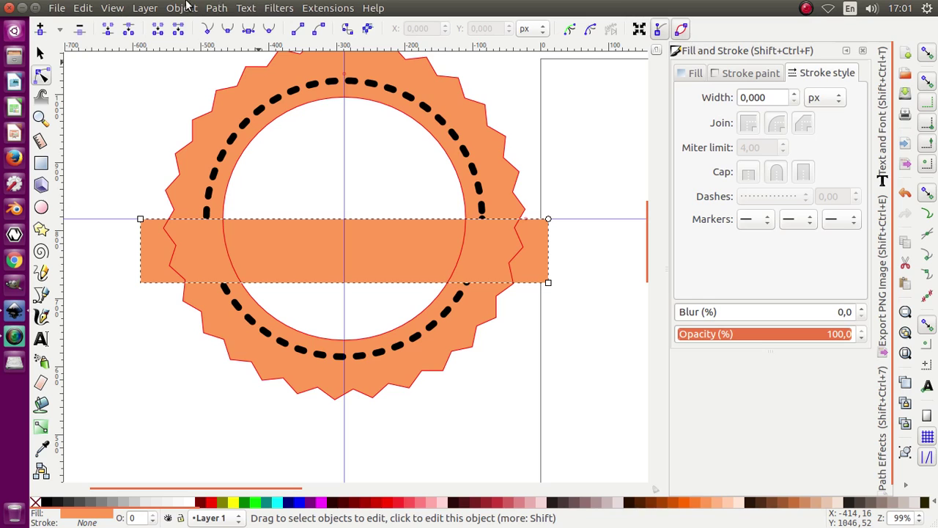
click(184, 9)
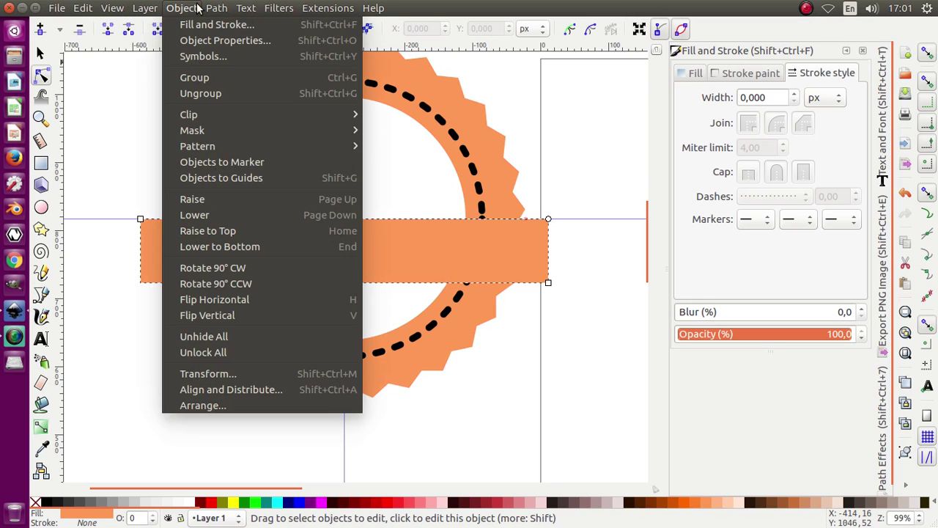
mouse_move(217, 8)
click(242, 24)
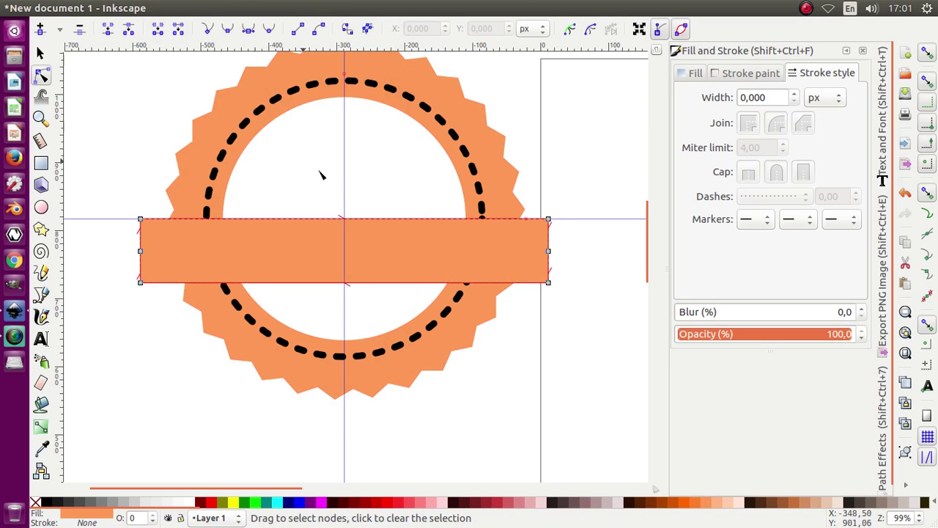
drag(344, 218, 344, 202)
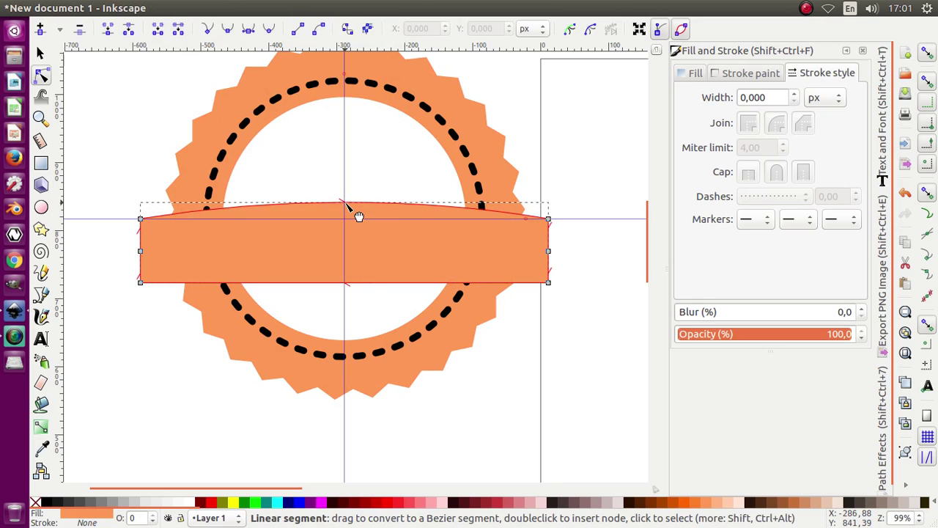
drag(346, 285, 344, 268)
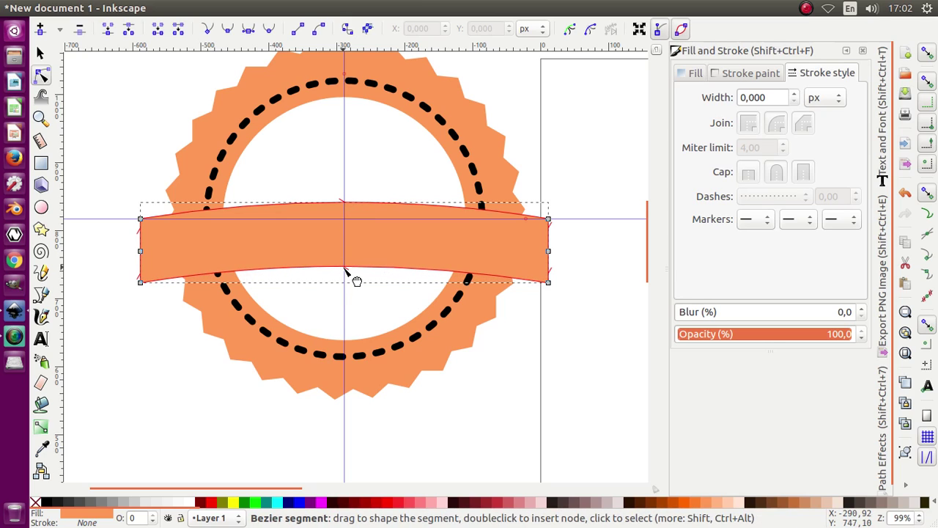
Fill the curved banner with 80% Gray.
click(40, 56)
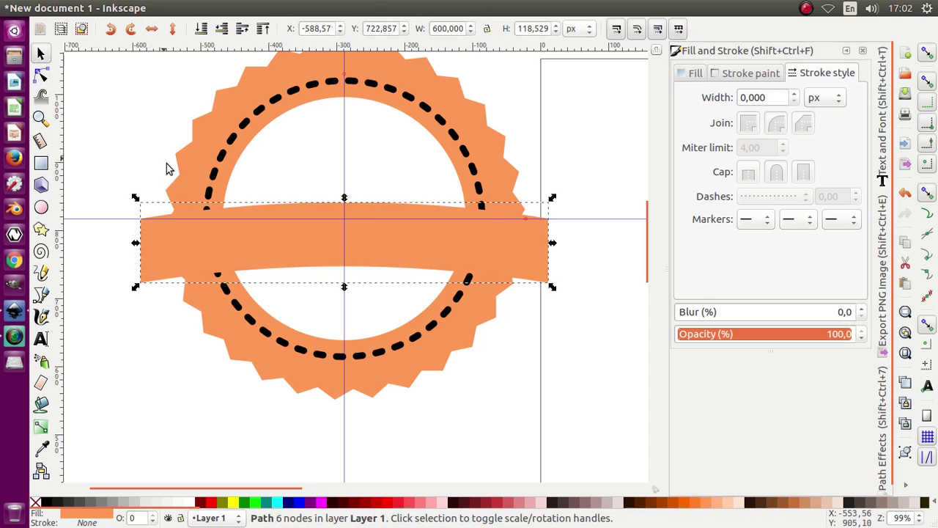
click(91, 505)
click(79, 504)
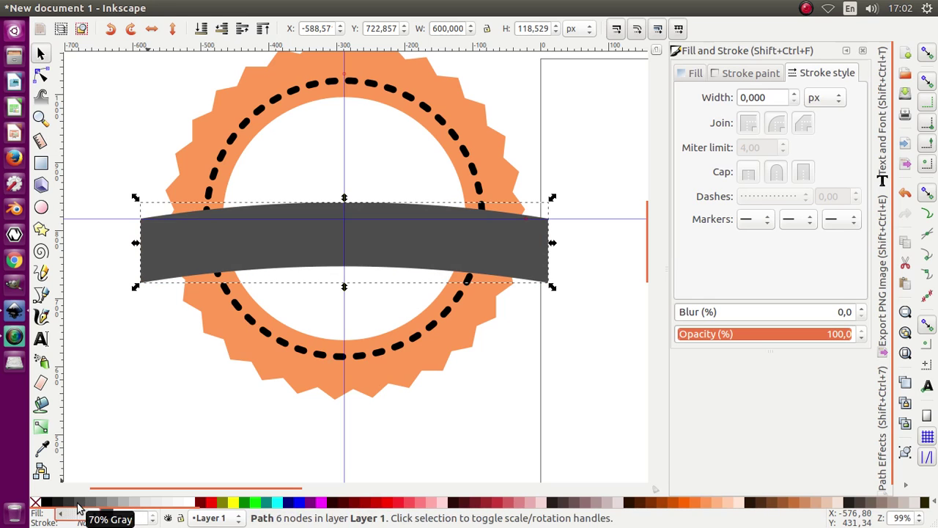
click(66, 504)
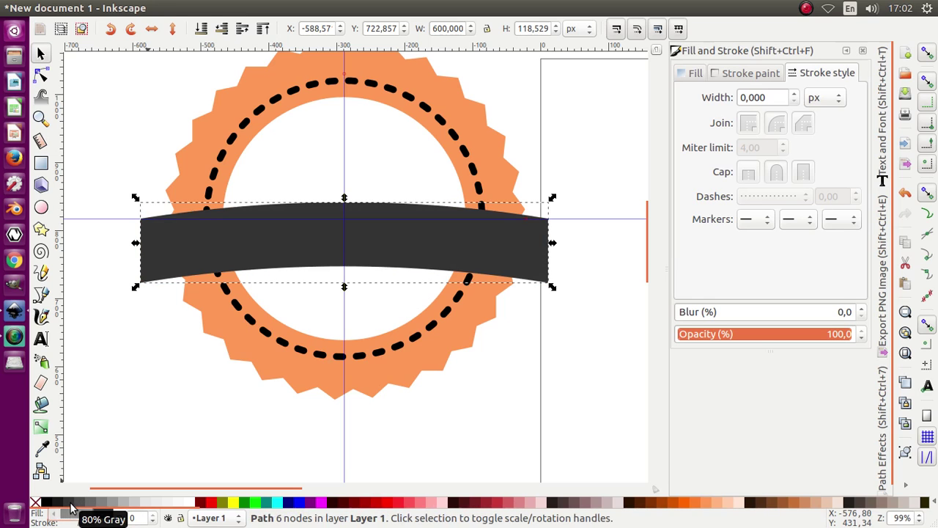
Duplicate the dark banner and offset the copy about 94 px left and 59 px down.
right_click(187, 246)
key(Escape)
drag(237, 228, 176, 291)
key(space)
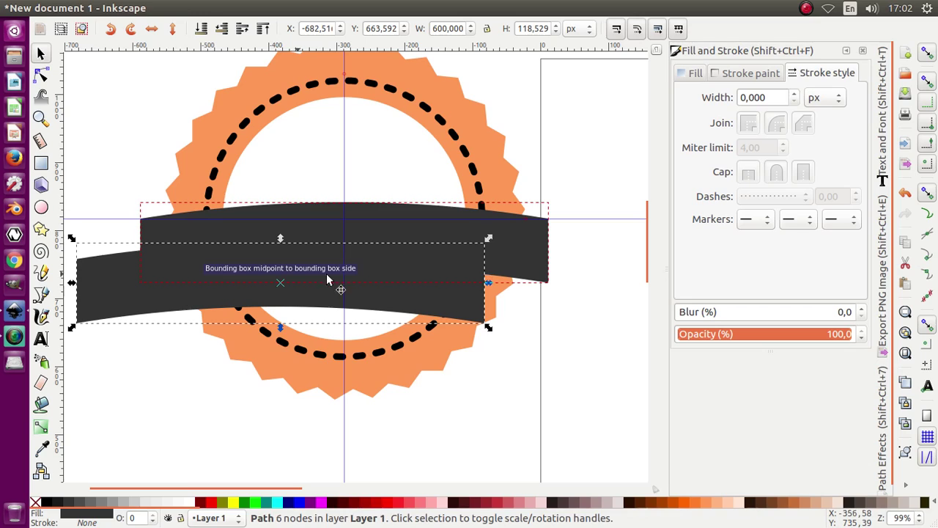
Place the offset banner copy behind the dark banner and fill it with 30% Gray.
click(133, 506)
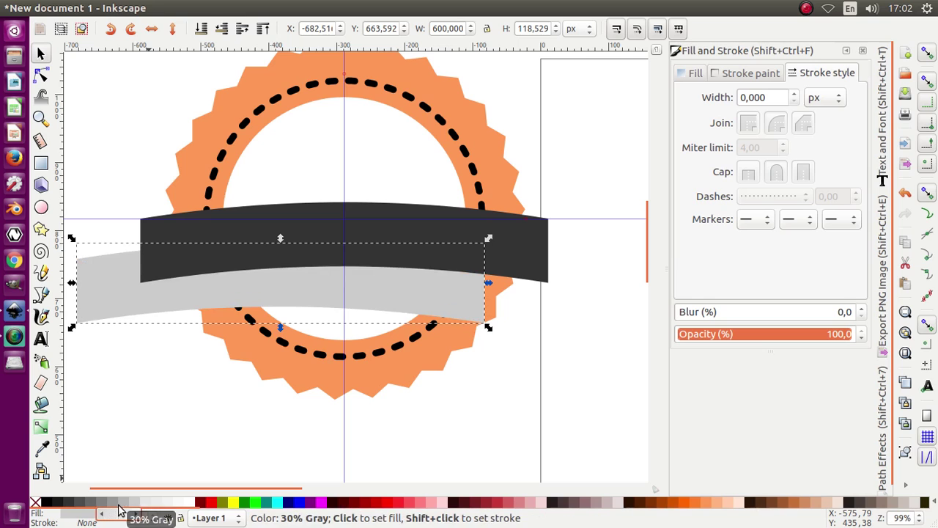
click(123, 505)
ctrl+scroll(432, 314, down, 2)
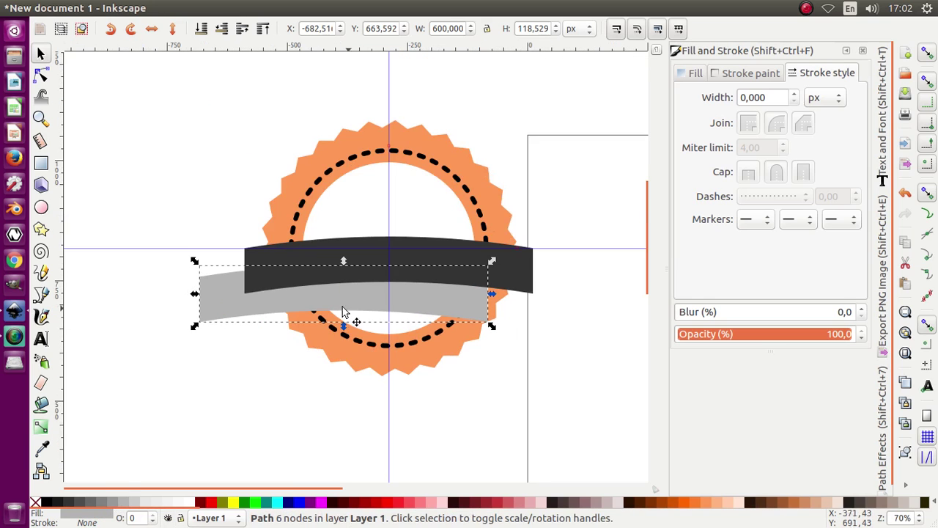
Rotate the gray banner copy slightly counter-clockwise and move it about 14 px left and 32 px up.
ctrl+scroll(266, 300, up, 2)
click(538, 291)
drag(588, 251, 582, 239)
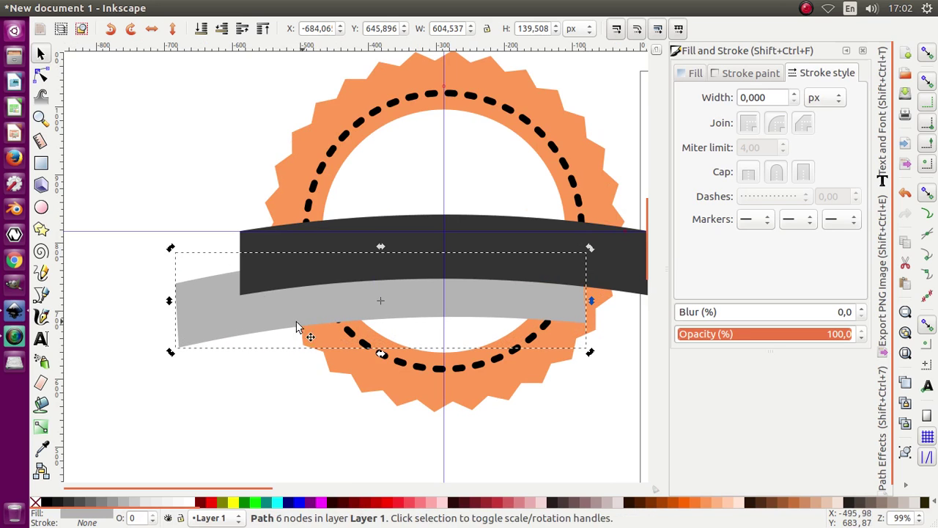
ctrl+scroll(250, 299, up, 1)
drag(259, 308, 246, 293)
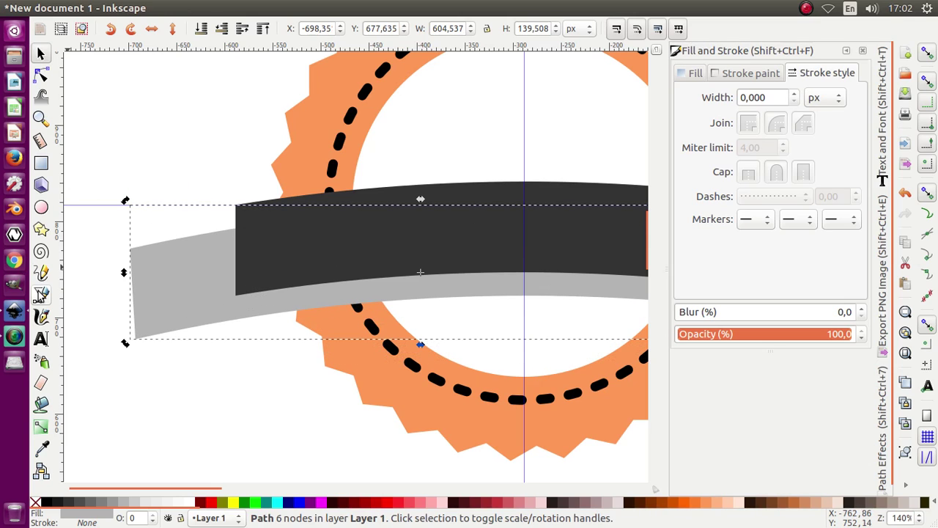
Draw a closed straight-sided path from the dark banner's left corners around the gray copy's right part, angling in below the lower-left corner.
click(41, 295)
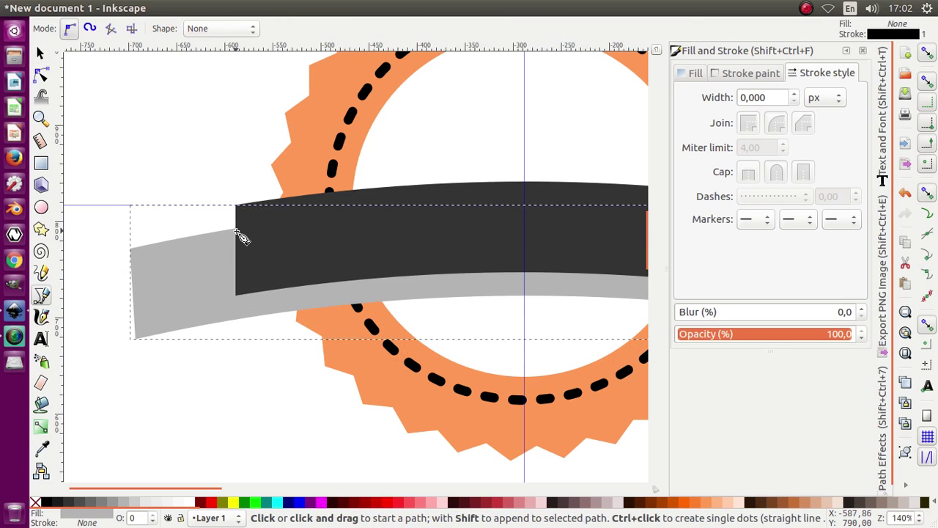
click(235, 296)
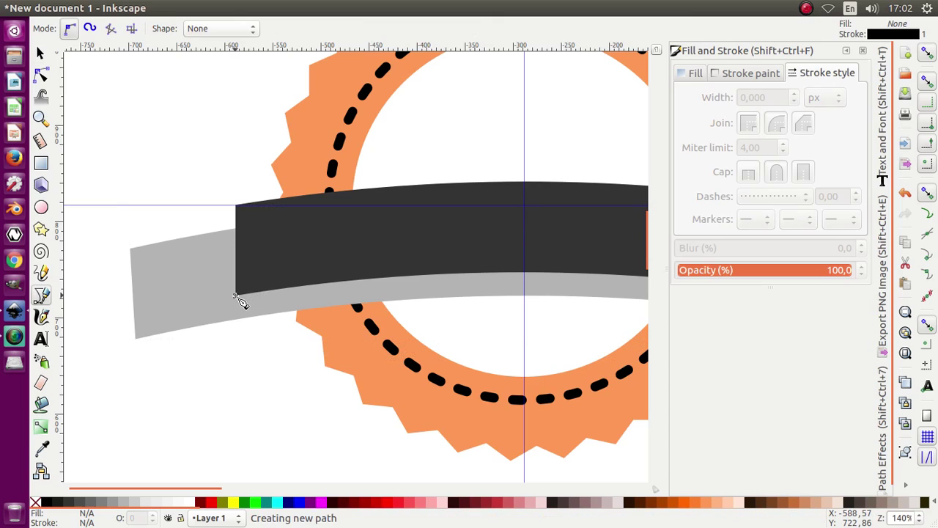
click(362, 332)
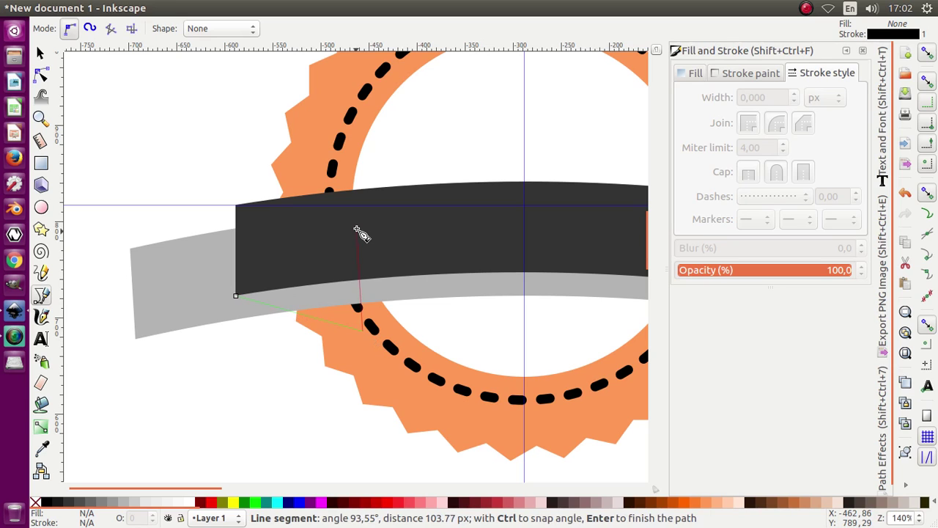
ctrl+scroll(300, 342, down, 2)
click(579, 350)
click(576, 184)
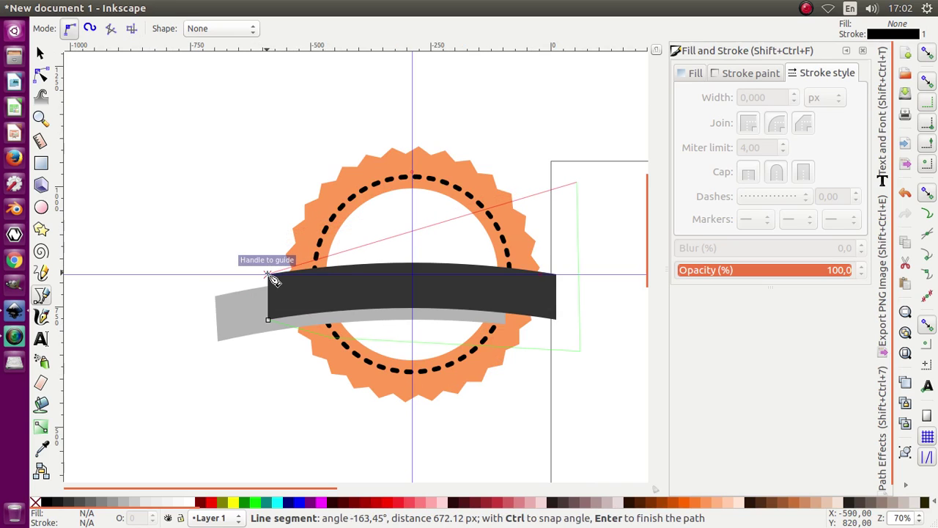
ctrl+scroll(272, 280, up, 4)
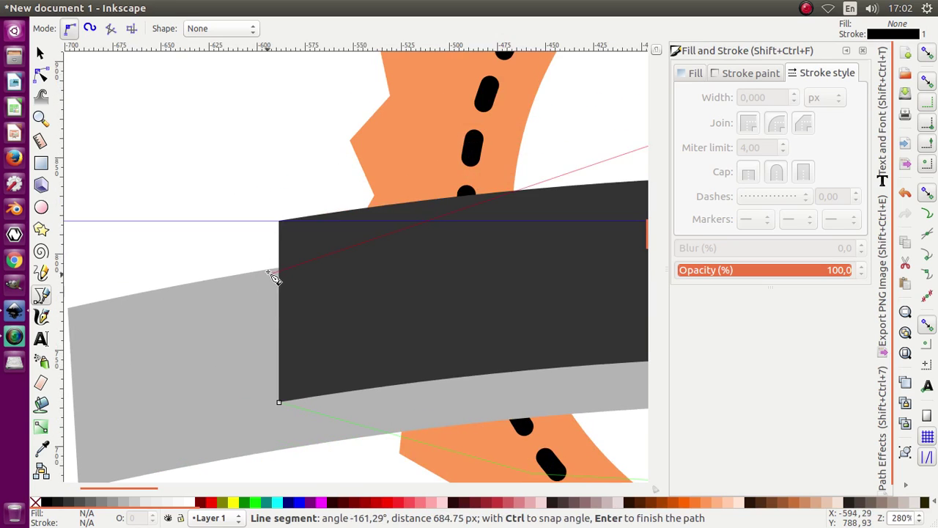
click(278, 221)
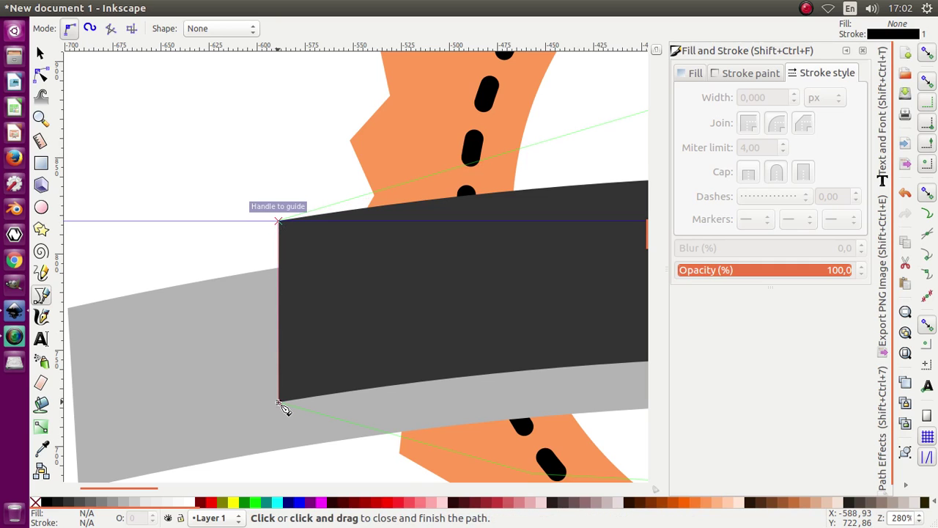
click(280, 402)
Subtract the closed path from the gray banner copy with Difference, leaving only the left ribbon tail.
ctrl+scroll(278, 372, down, 2)
ctrl+scroll(277, 372, down, 1)
click(41, 53)
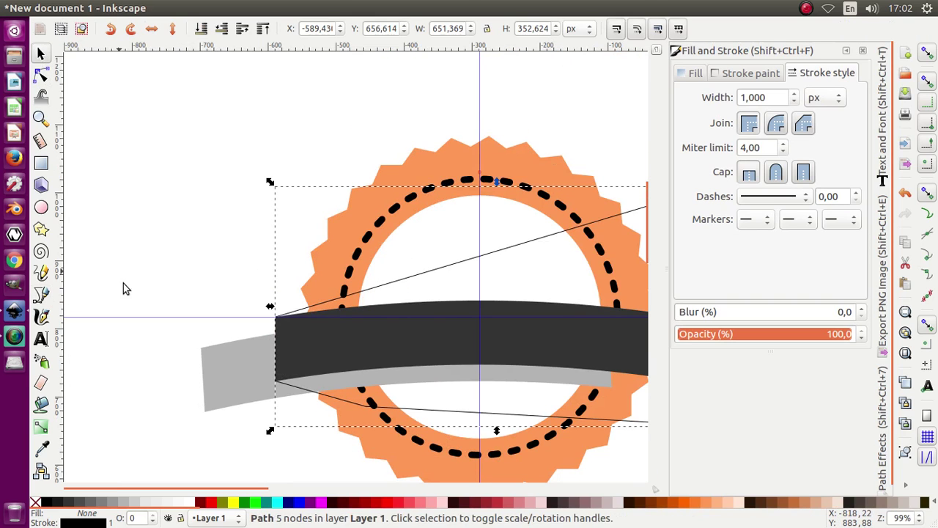
shift+click(218, 379)
ctrl+scroll(220, 371, down, 1)
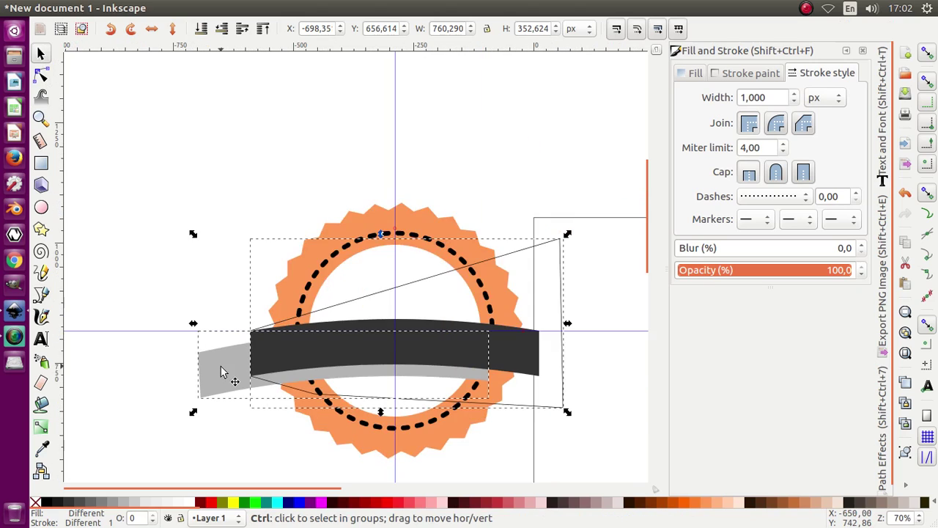
ctrl+scroll(241, 381, up, 1)
click(216, 8)
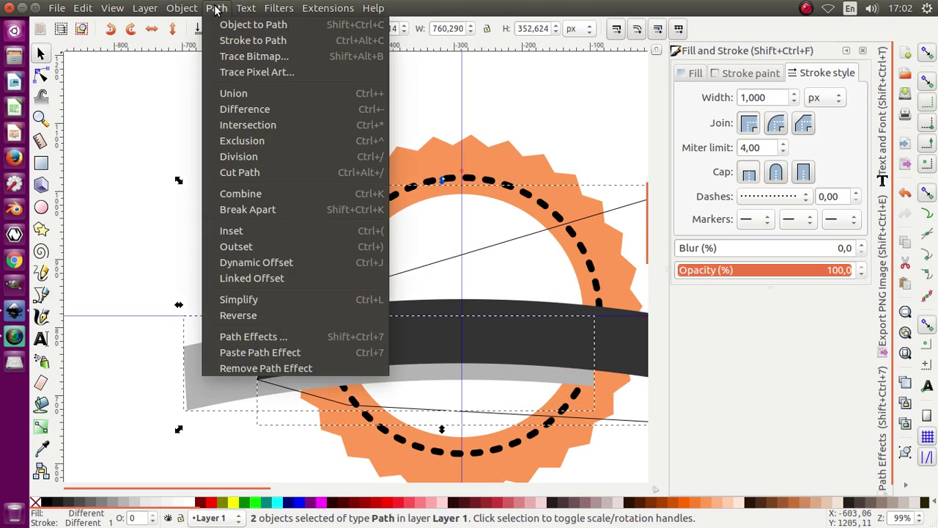
click(244, 110)
ctrl+scroll(209, 279, down, 1)
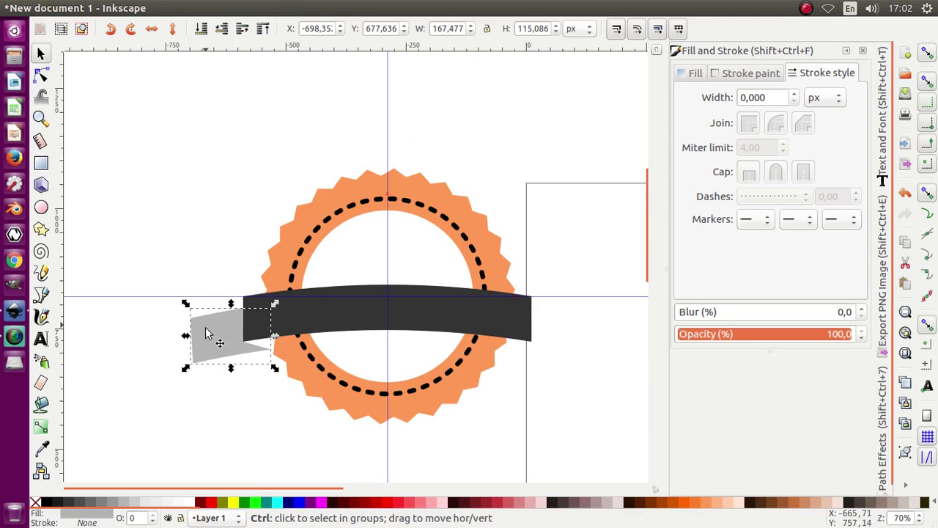
Place a horizontally mirrored duplicate of the gray ribbon tail at the dark banner's right end, level with the left tail.
ctrl+scroll(225, 365, up, 2)
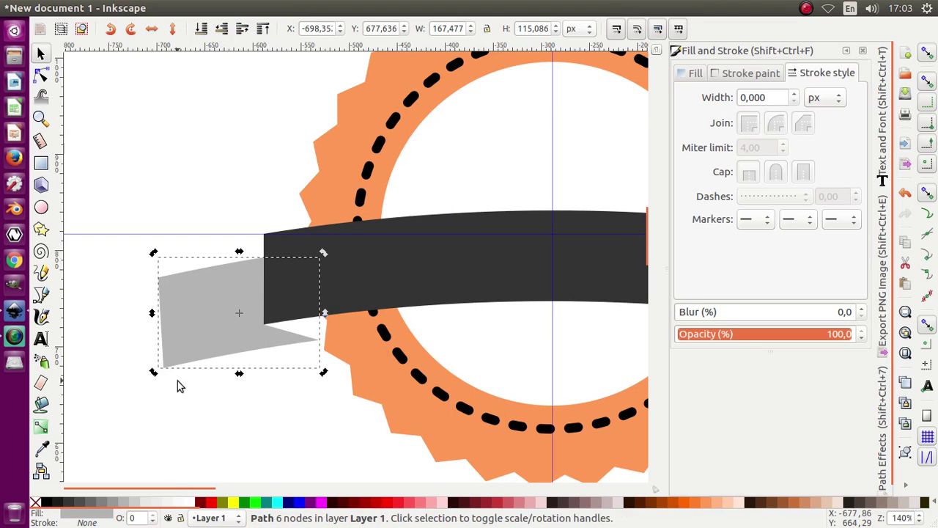
ctrl+scroll(149, 377, down, 1)
right_click(175, 346)
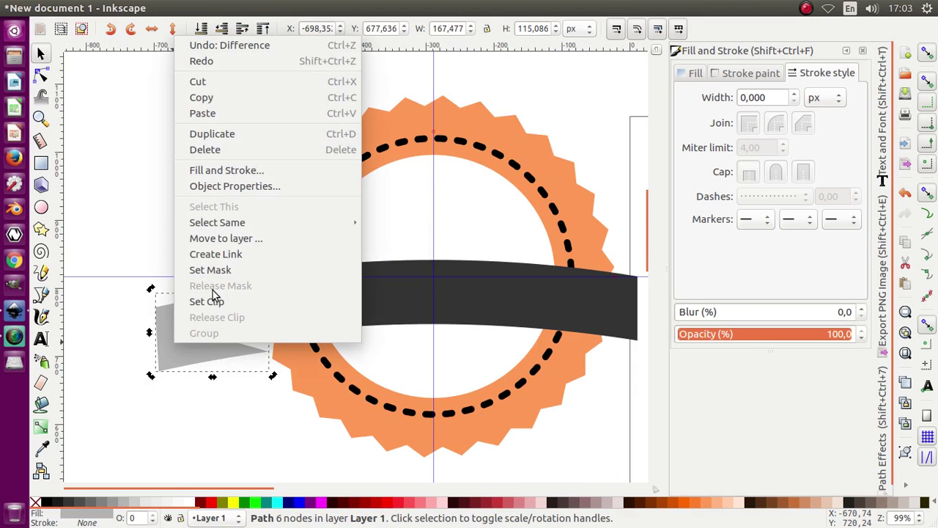
click(212, 134)
ctrl+scroll(205, 354, up, 1)
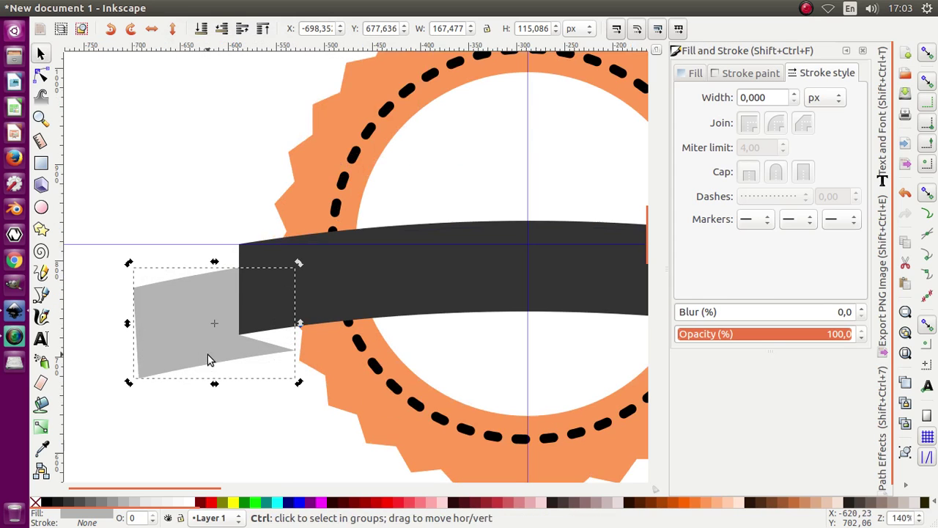
drag(130, 325, 297, 359)
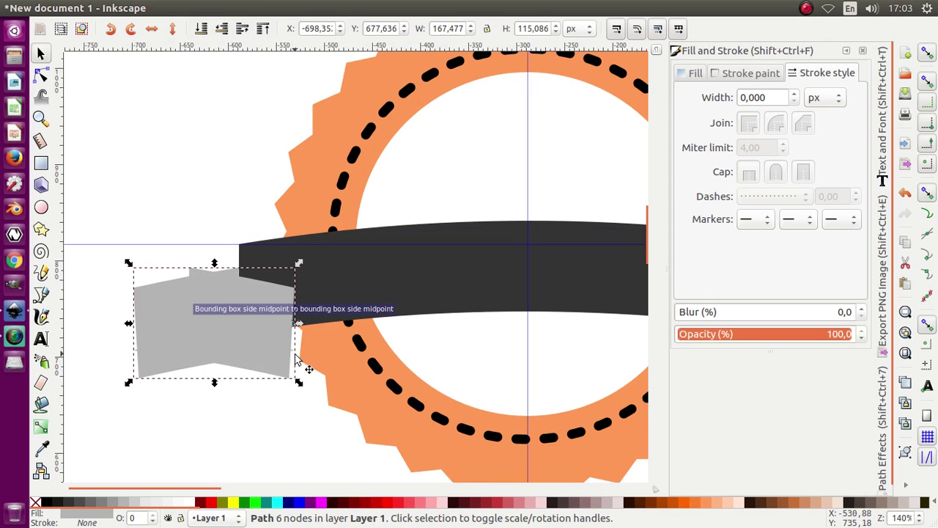
ctrl+scroll(183, 335, down, 2)
drag(175, 339, 511, 367)
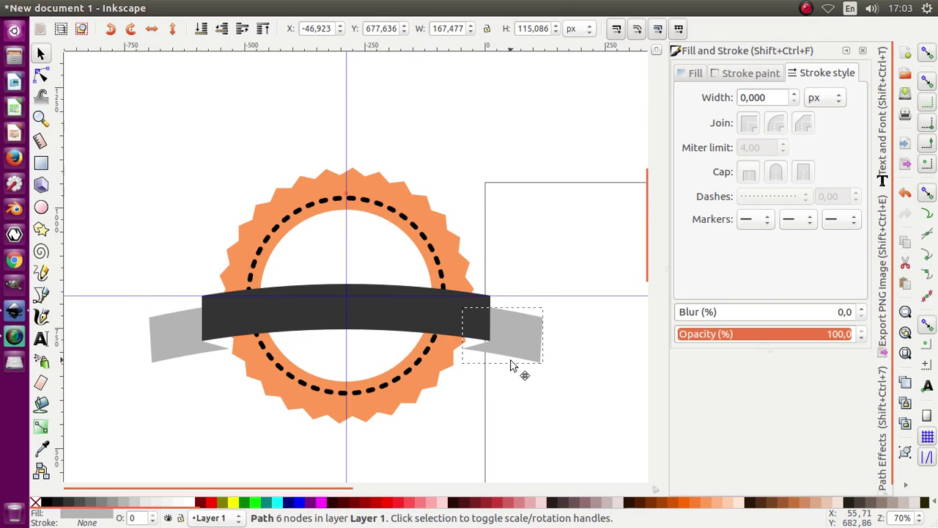
Unite the dark banner and both gray ribbon tails into a single path with Union.
shift+click(377, 315)
shift+click(177, 349)
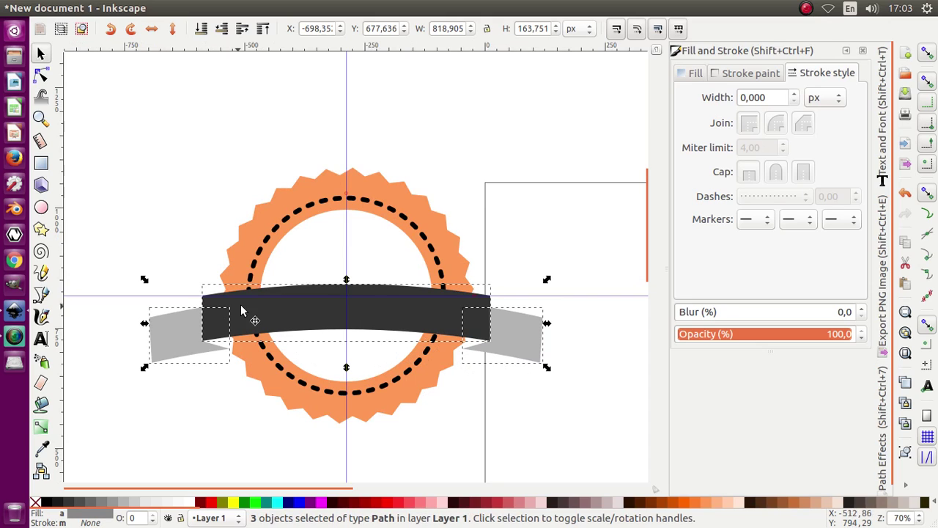
mouse_move(334, 11)
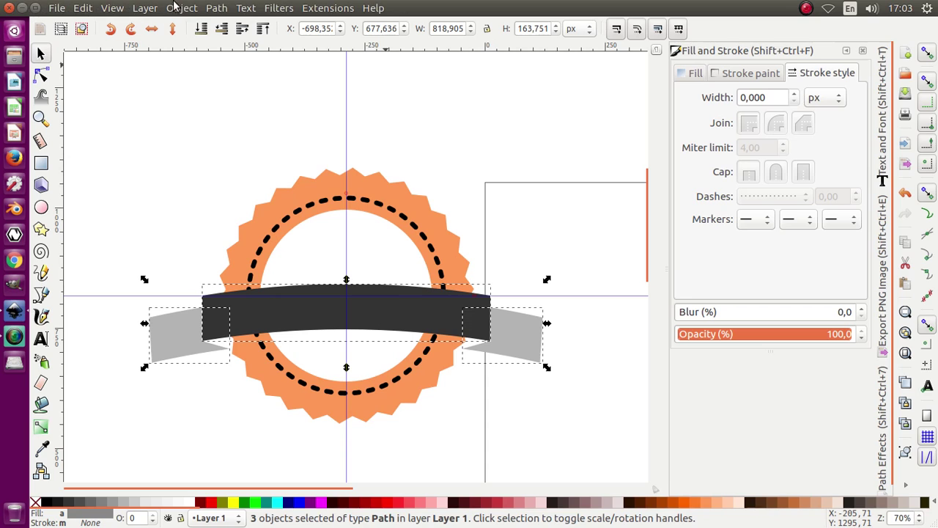
click(216, 8)
click(237, 95)
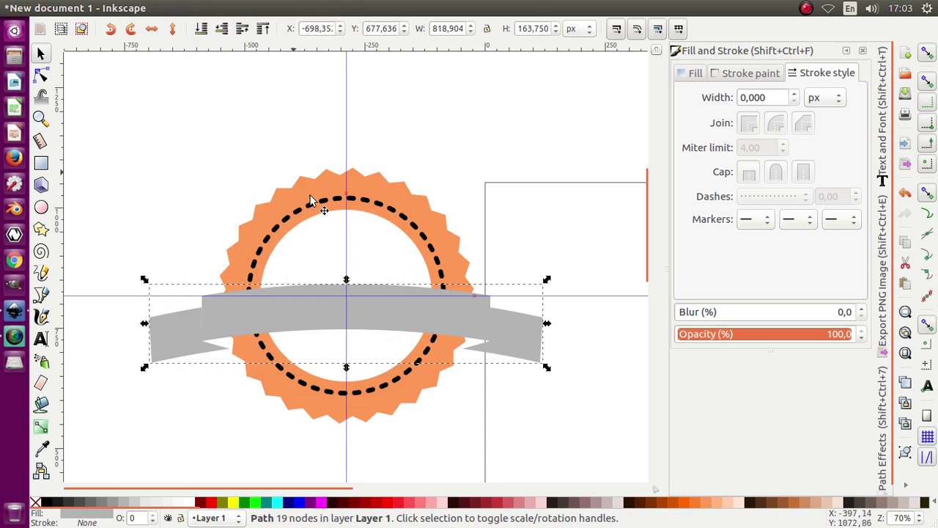
Fill the united ribbon with 80% Gray.
click(109, 504)
click(103, 504)
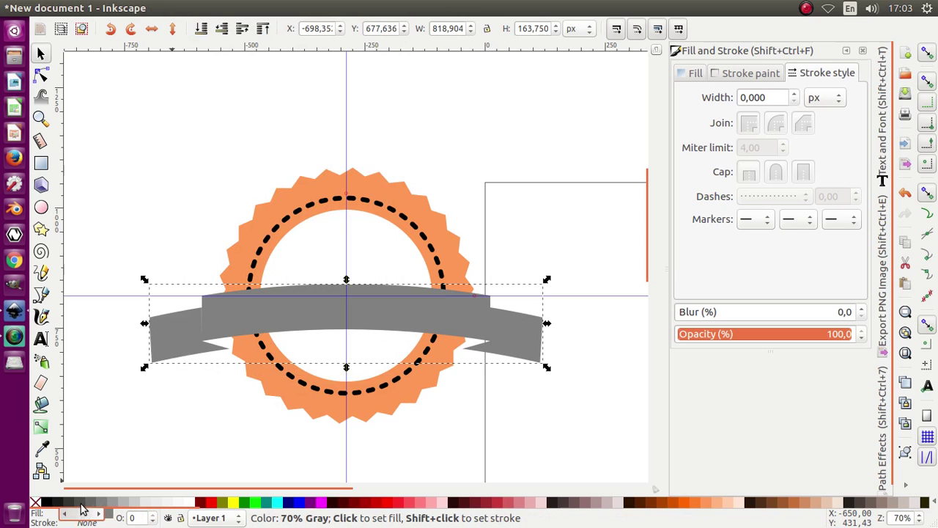
click(83, 505)
click(74, 505)
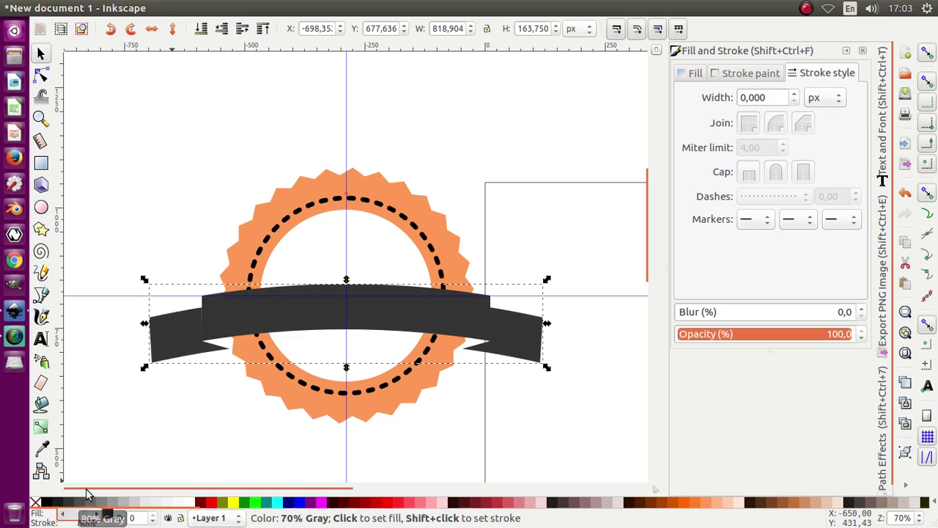
Scale the ribbon proportionally to about 691 px wide and place it across the lower part of the badge, centred on the vertical guide.
drag(144, 279, 157, 294)
drag(268, 318, 266, 365)
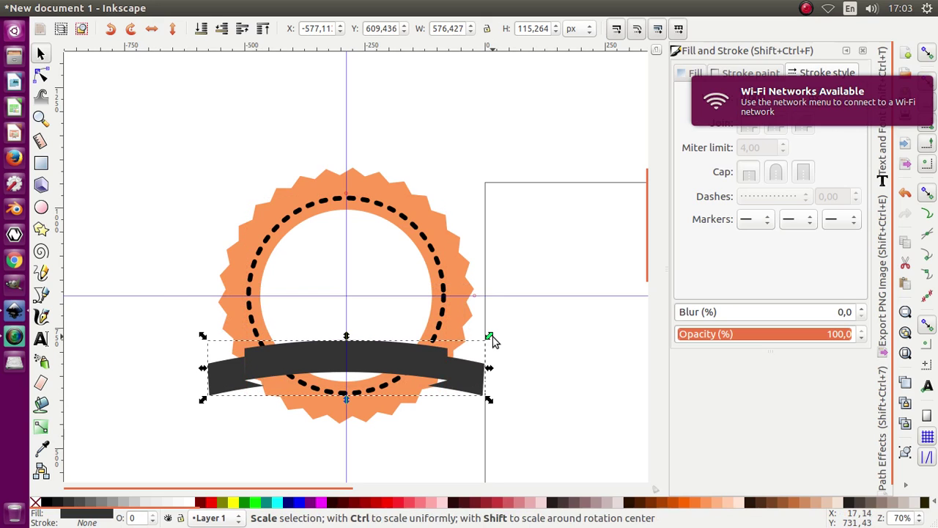
drag(495, 336, 513, 320)
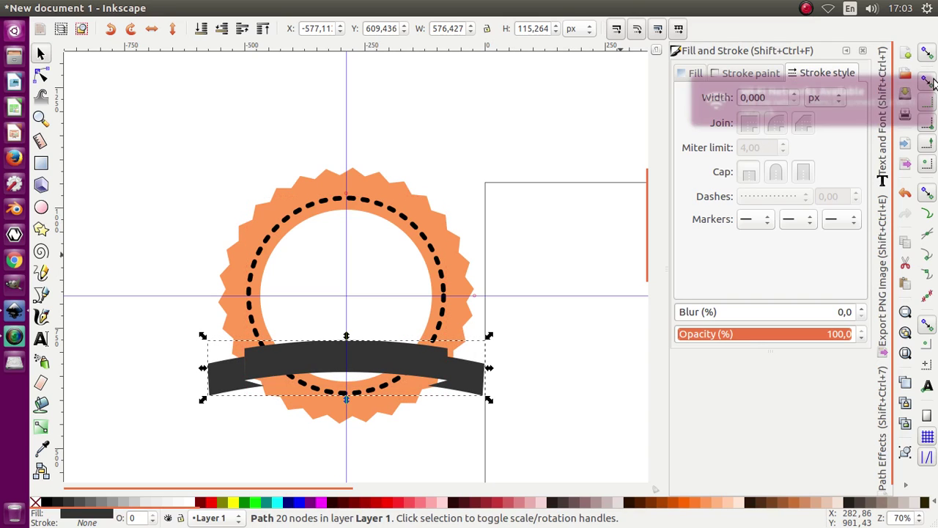
drag(490, 336, 518, 311)
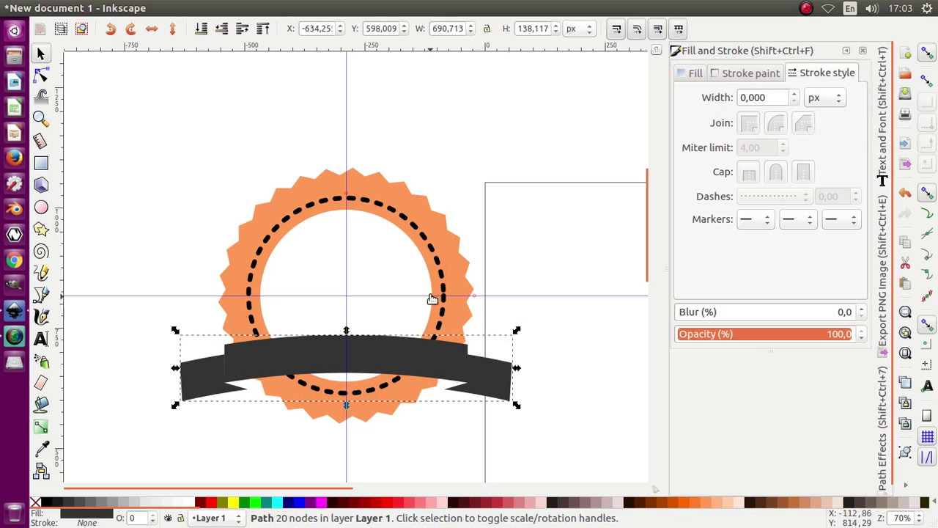
scroll(477, 325, down, 1)
scroll(425, 356, up, 2)
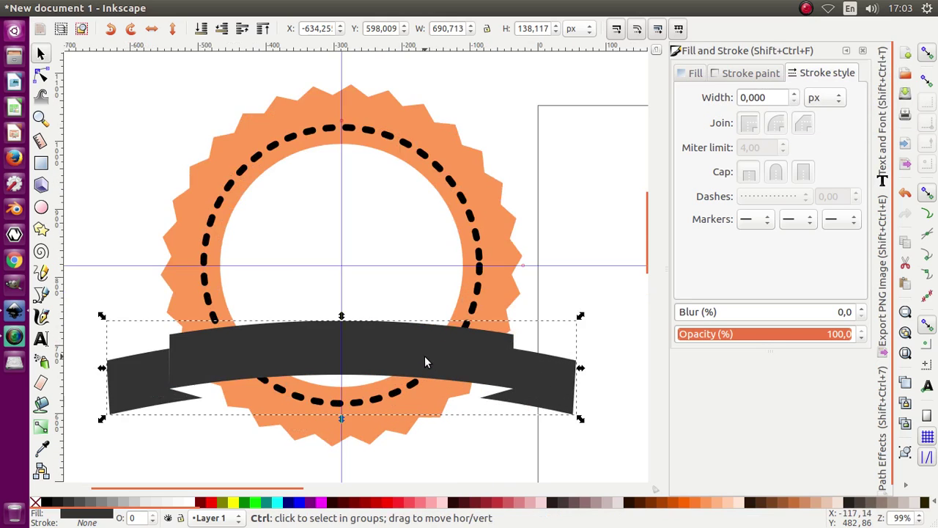
click(563, 250)
scroll(462, 370, down, 1)
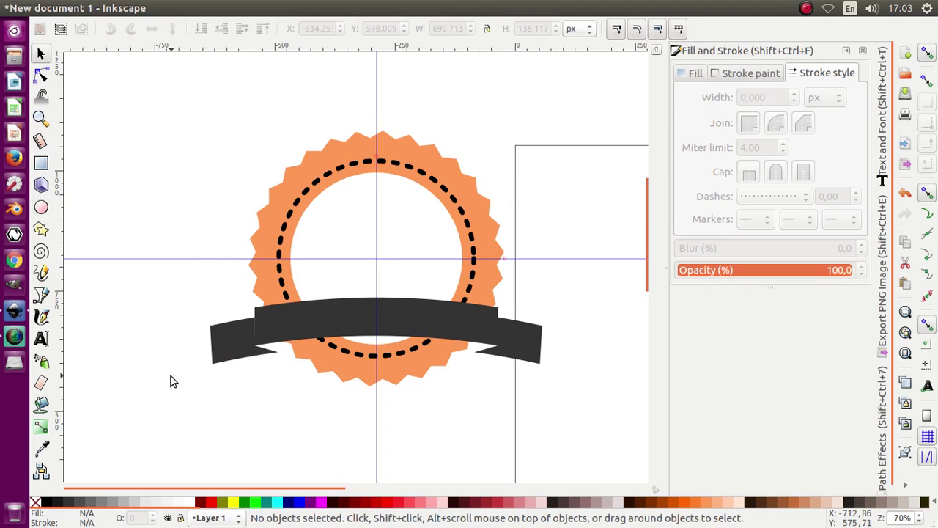
Add the text "Choco" on the empty canvas near the badge's upper left.
click(41, 342)
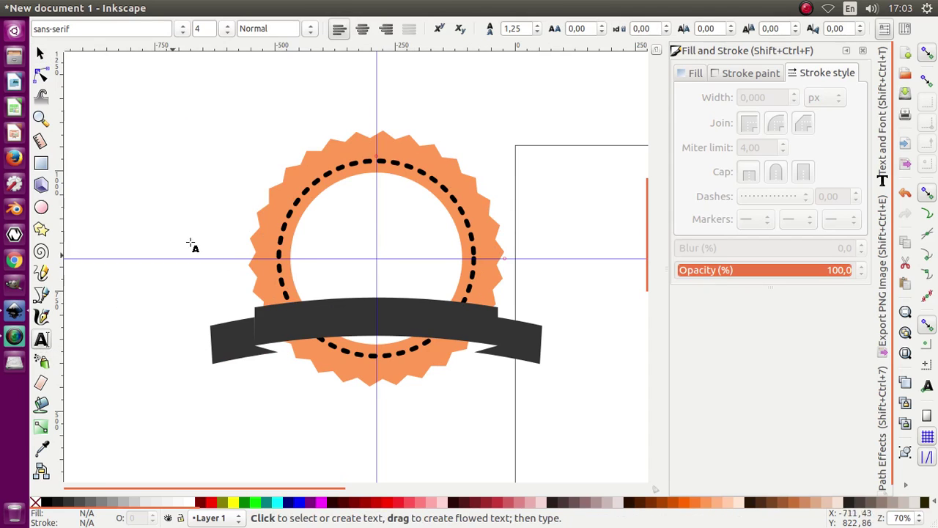
click(196, 187)
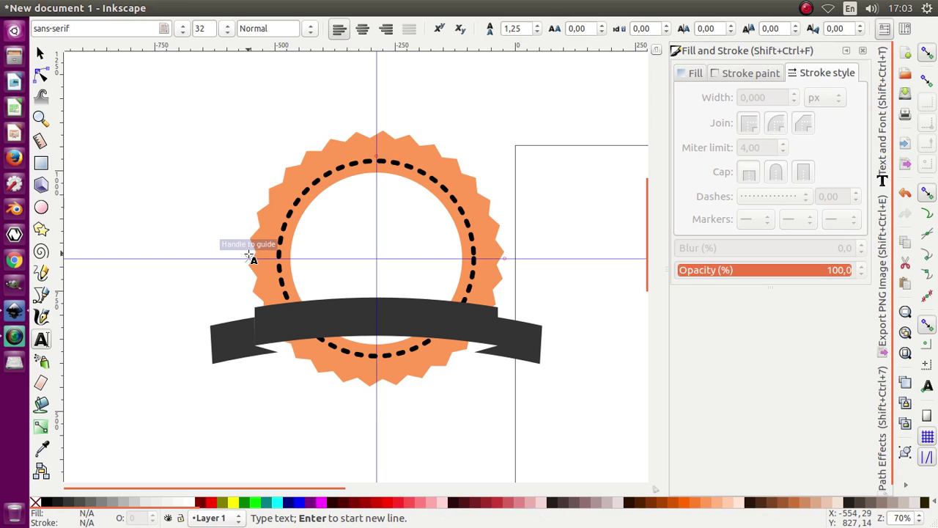
text(Choco)
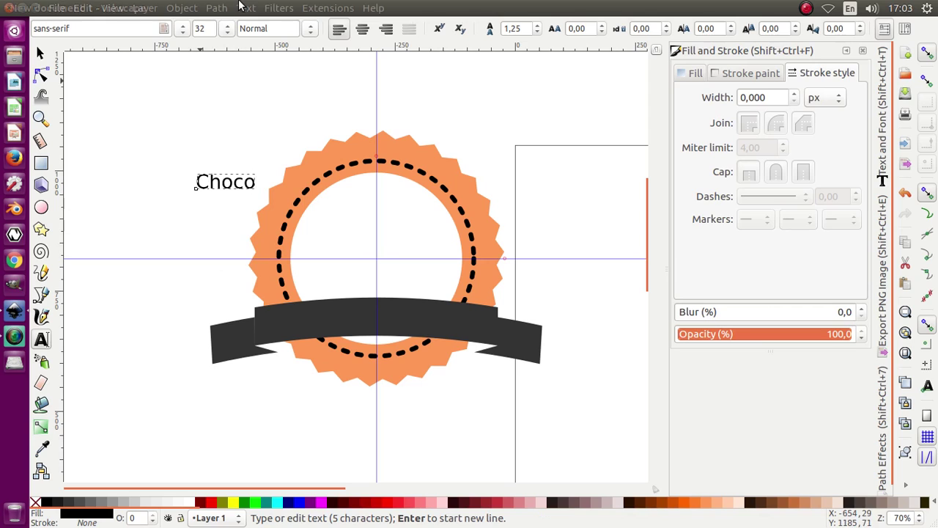
click(42, 55)
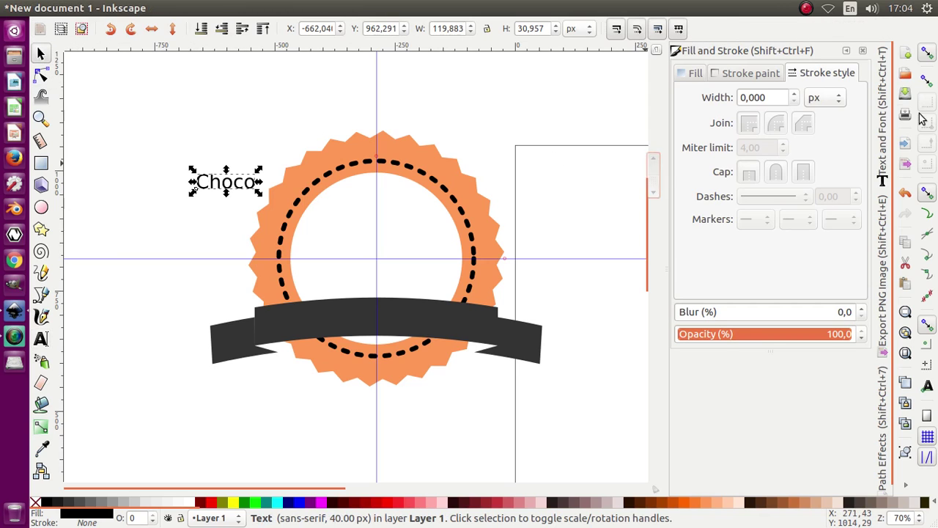
Change the Choco text's font to Casablanca Noir Personal Use.
click(883, 121)
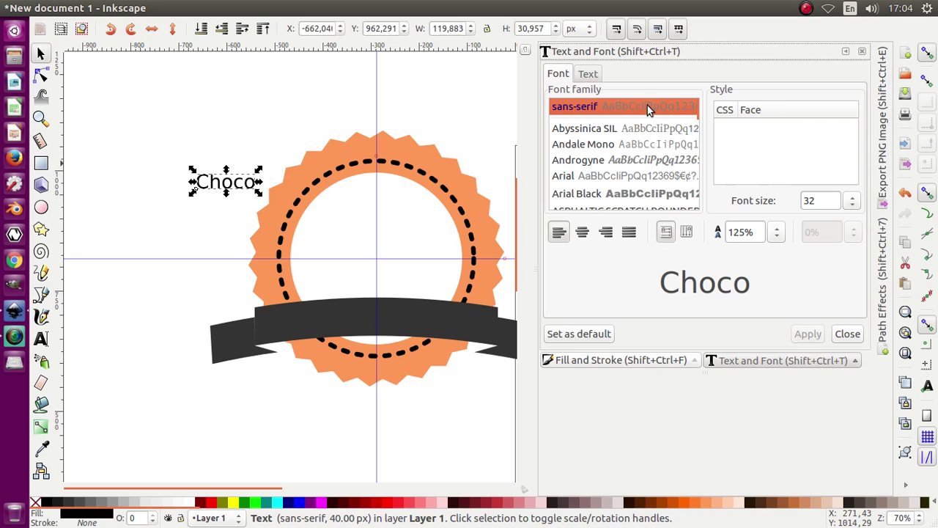
key(Down)
key(Down)
key(Down)
key(Down)
key(Down)
key(Down)
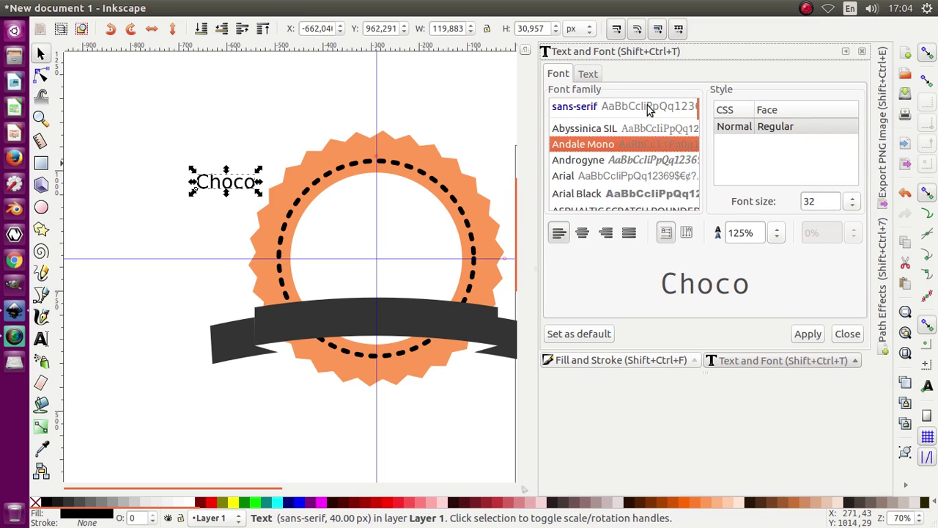
key(Down)
key(Down)
key(Down)
key(Up)
key(Up)
key(Up)
key(Down)
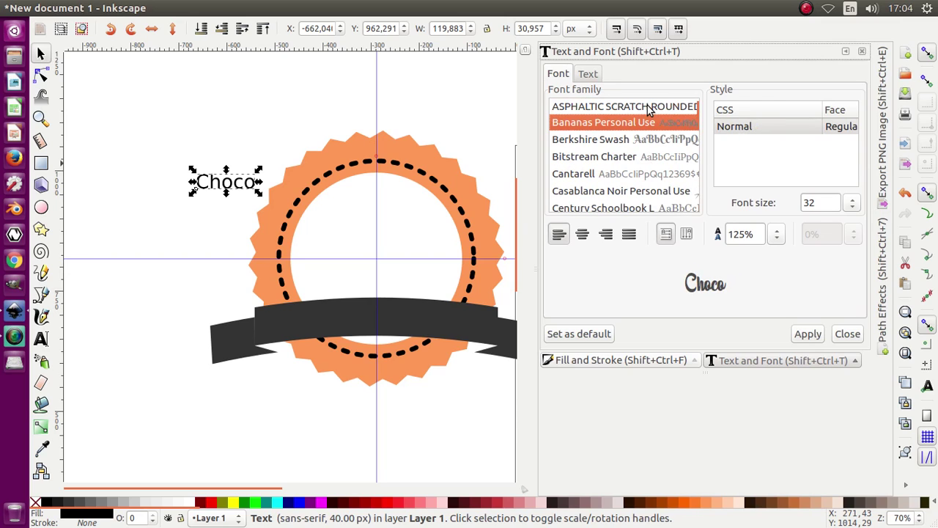
key(Down)
key(Down)
key(Down)
key(Down)
key(Down)
scroll(647, 106, down, 2)
key(Up)
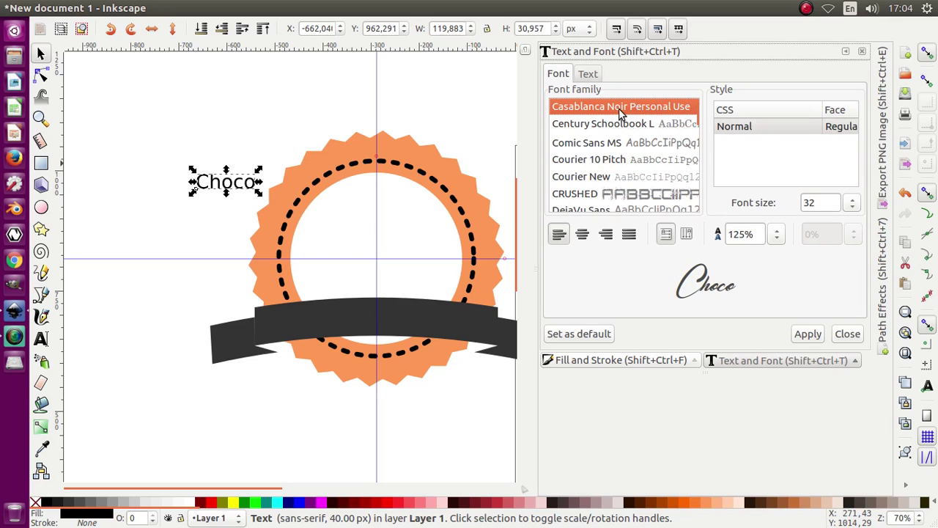
click(801, 340)
Enlarge the Choco text proportionally to about 324 px wide and place it on the badge just above the ribbon.
drag(239, 168, 457, 110)
drag(270, 139, 318, 264)
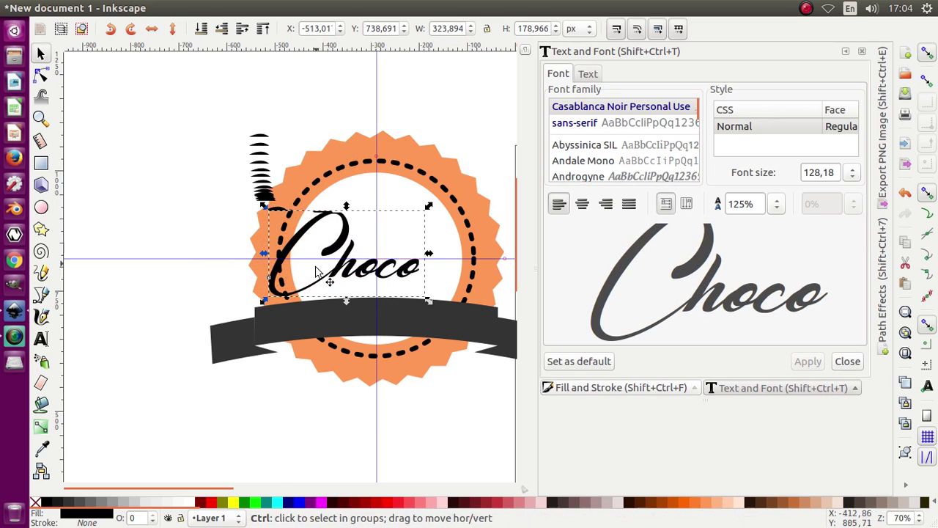
scroll(319, 266, down, 1)
scroll(386, 264, up, 1)
click(847, 53)
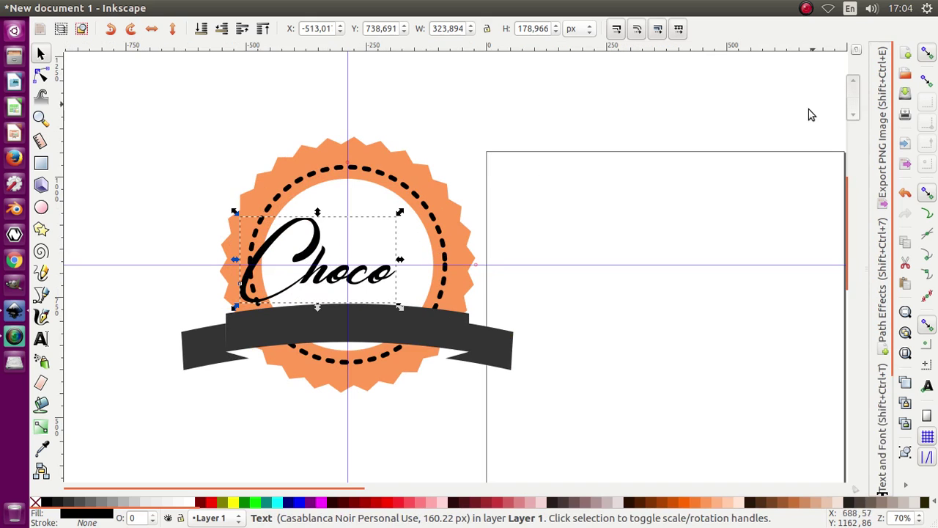
Enlarge the Choco text to about 492 px wide and move it about 44 px left and 33 px down, overlapping the ribbon's upper-left edge.
scroll(450, 163, up, 2)
scroll(528, 285, down, 1)
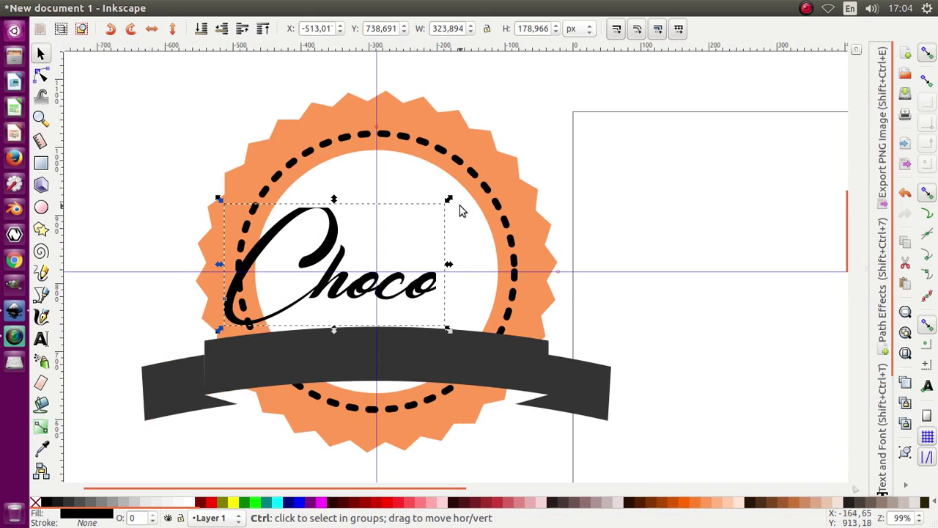
drag(450, 203, 615, 143)
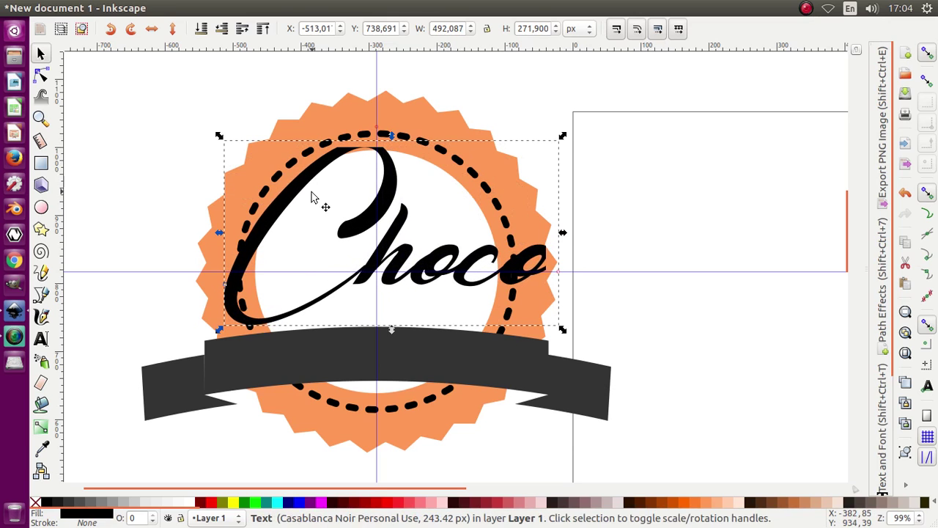
drag(293, 216, 257, 255)
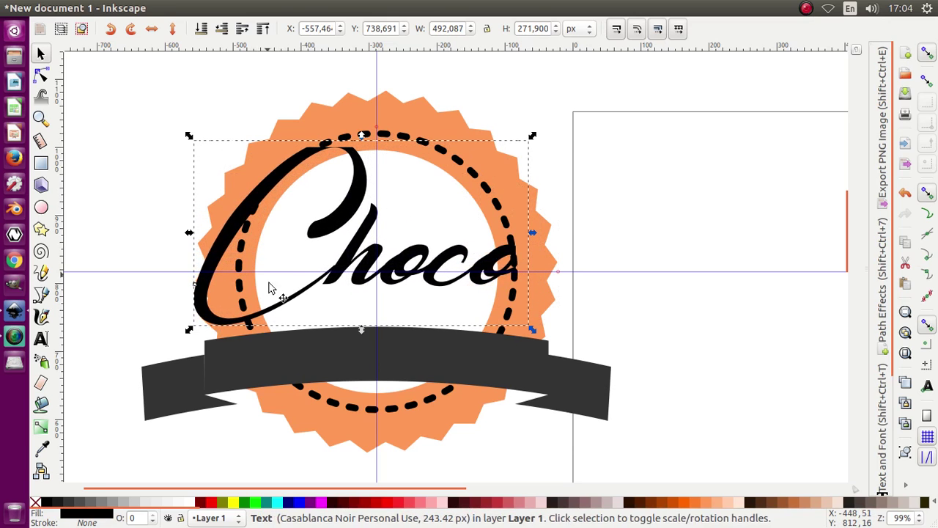
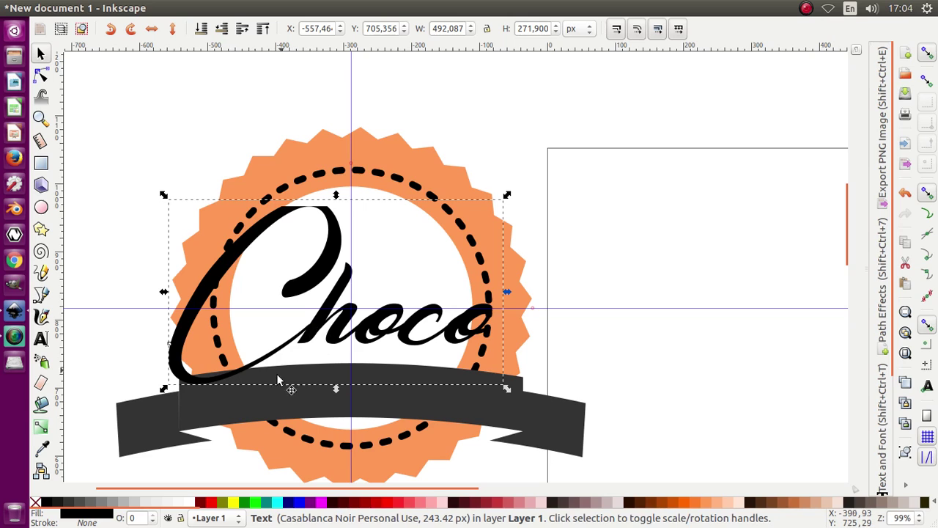
Move the left tail's upper corner node slightly right into the banner to close the thin gap between them.
scroll(172, 419, up, 3)
double_click(172, 421)
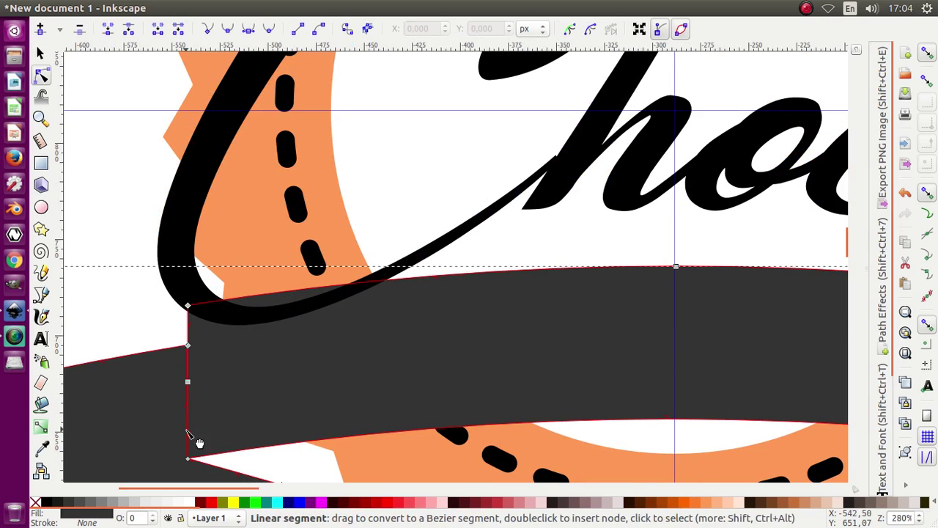
drag(188, 381, 214, 382)
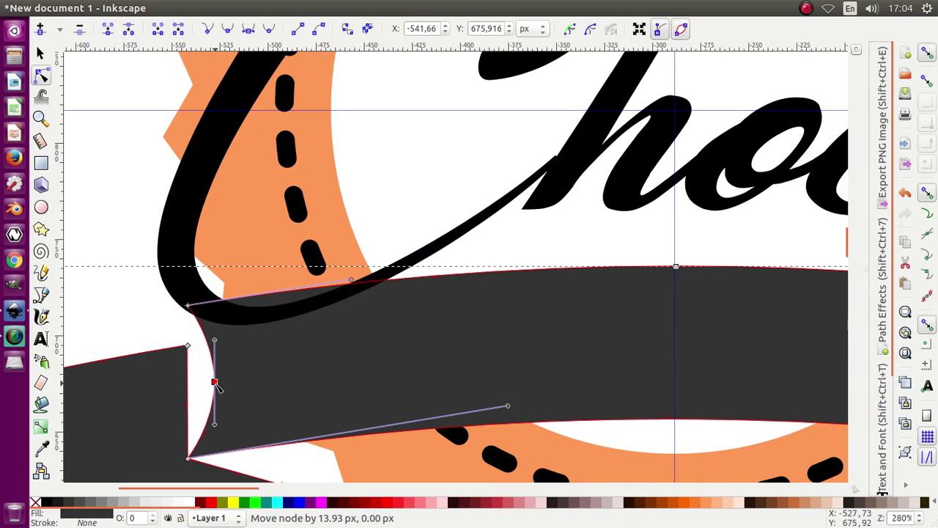
key(ctrl+z)
scroll(188, 356, up, 1)
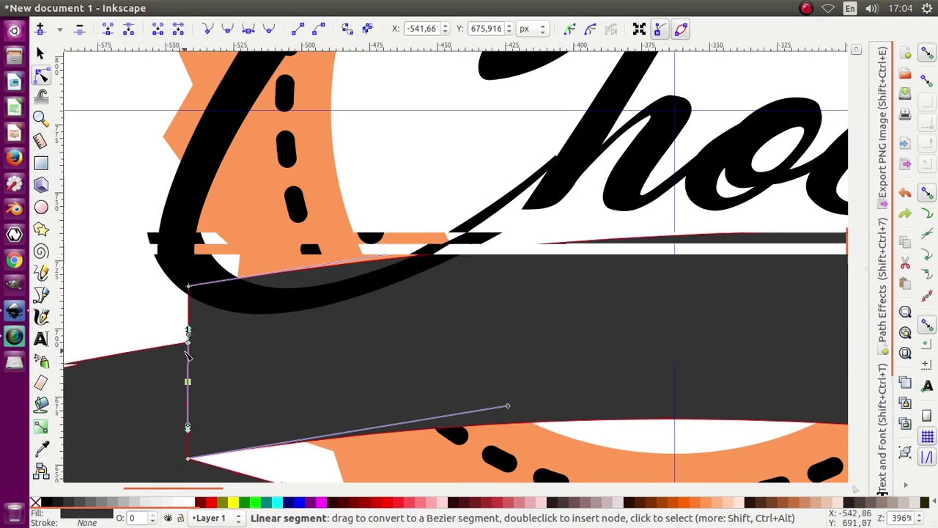
scroll(188, 356, up, 6)
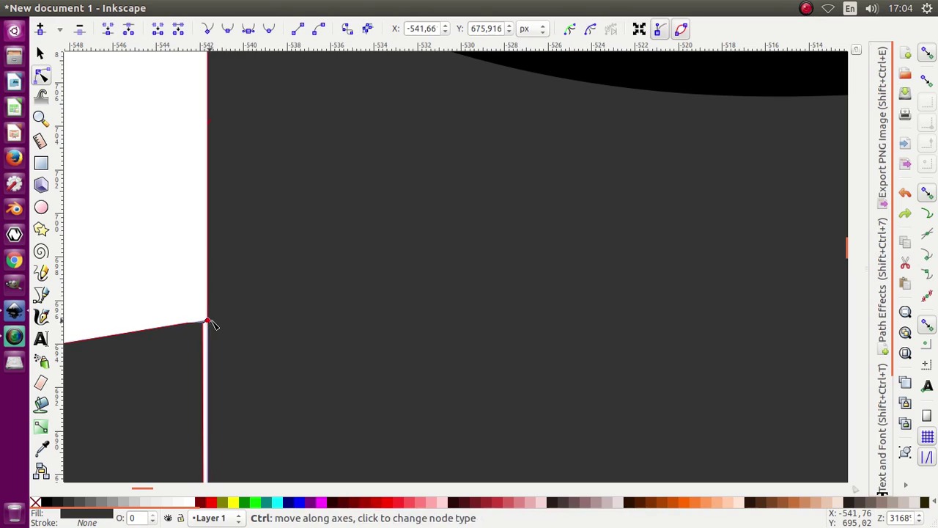
click(210, 323)
scroll(206, 326, down, 6)
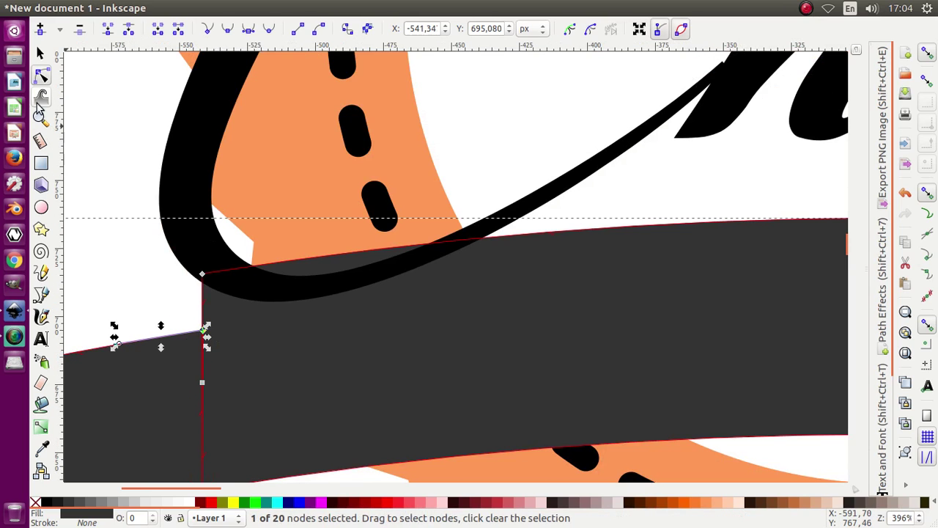
click(41, 54)
scroll(199, 324, down, 4)
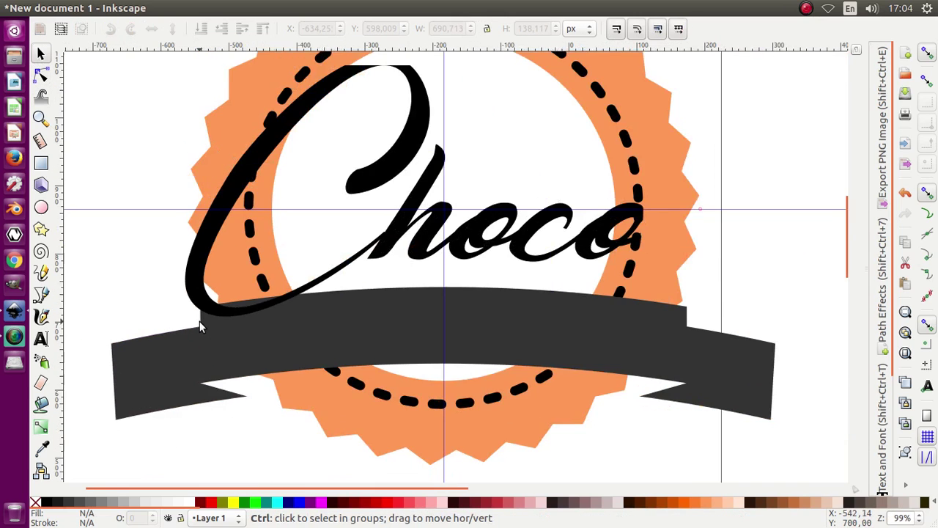
Select the Choco text and give it a flat colour stroke.
scroll(253, 281, down, 2)
scroll(291, 272, up, 3)
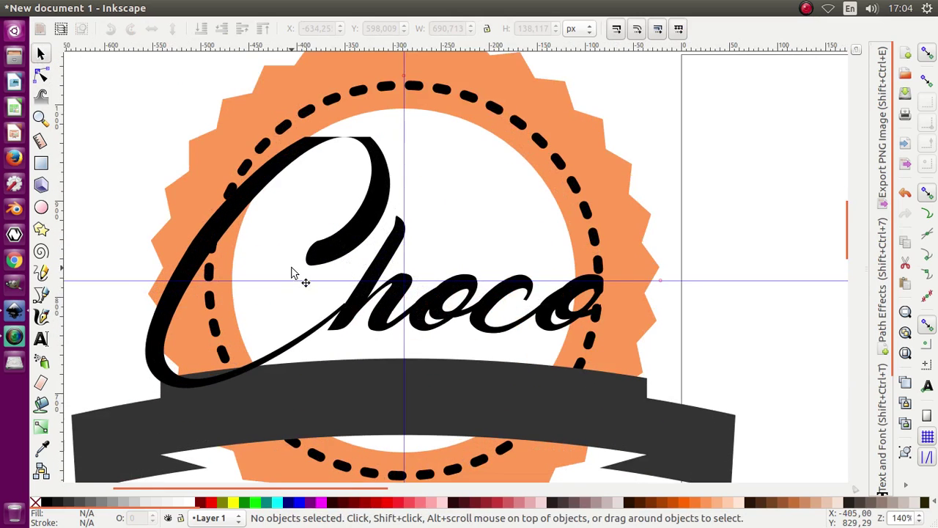
click(249, 209)
scroll(253, 220, down, 1)
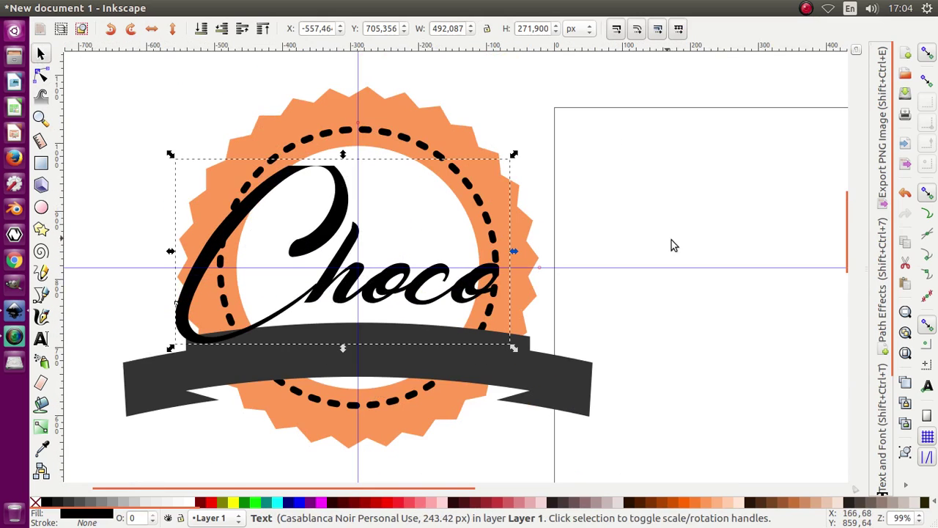
click(883, 421)
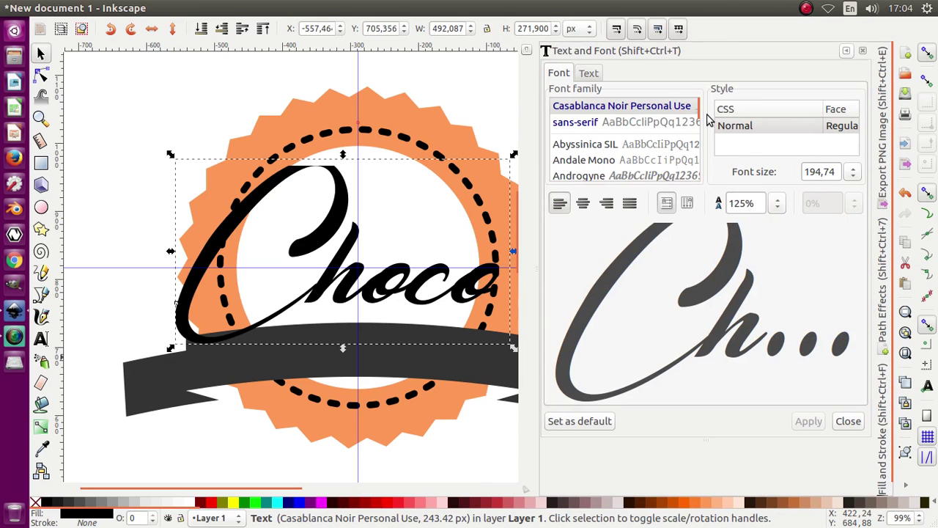
click(885, 423)
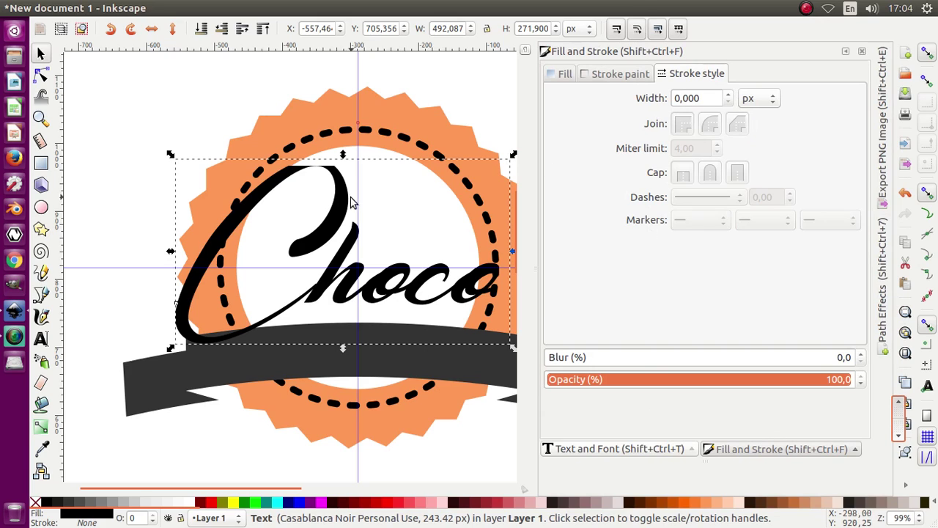
click(636, 76)
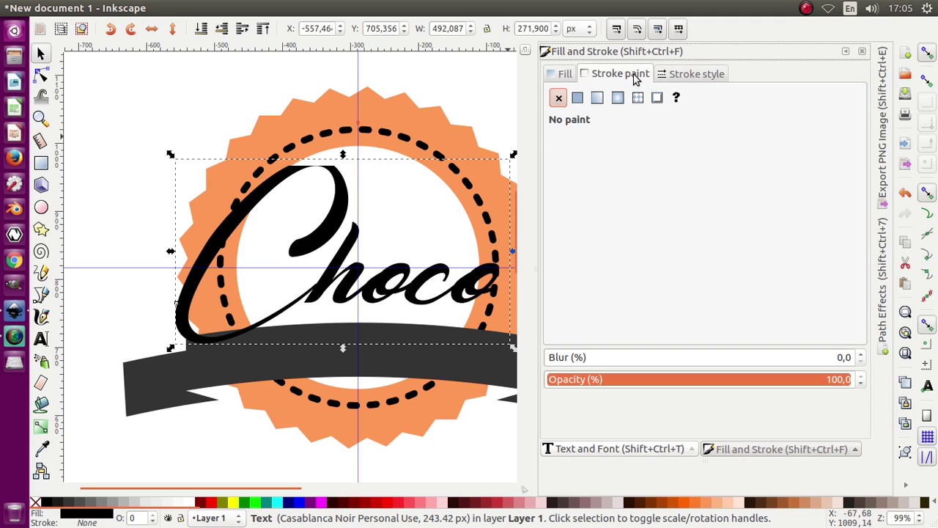
click(579, 98)
Widen the Choco text's stroke to 17.5 px and colour it white (ffffffff).
click(692, 76)
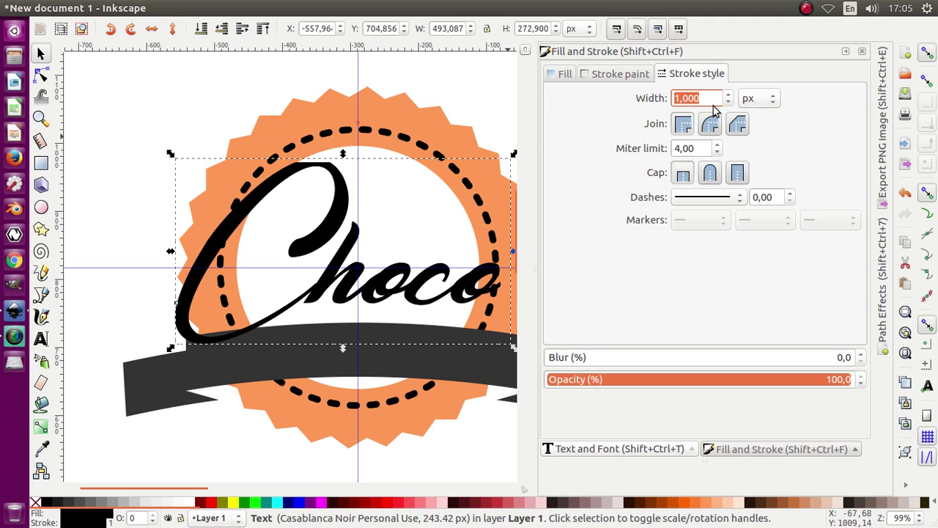
scroll(729, 99, up, 15)
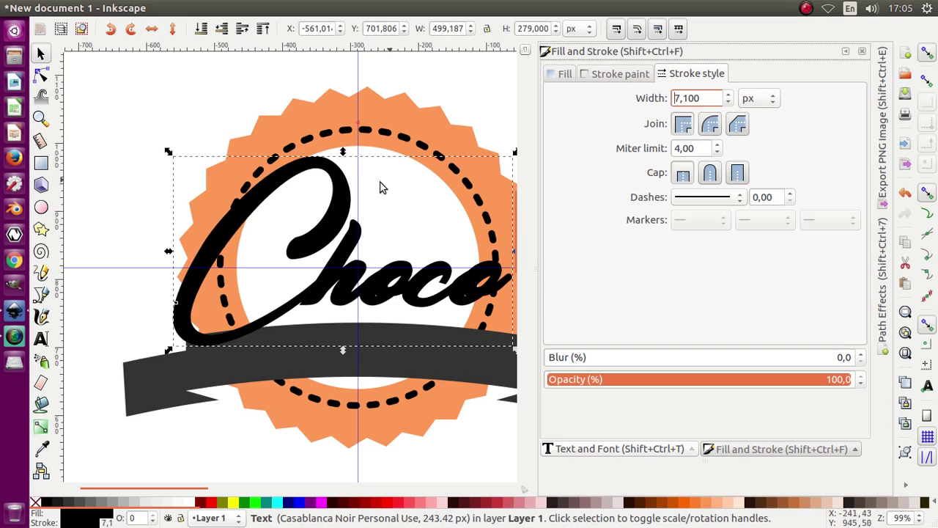
scroll(297, 245, down, 1)
scroll(377, 267, up, 1)
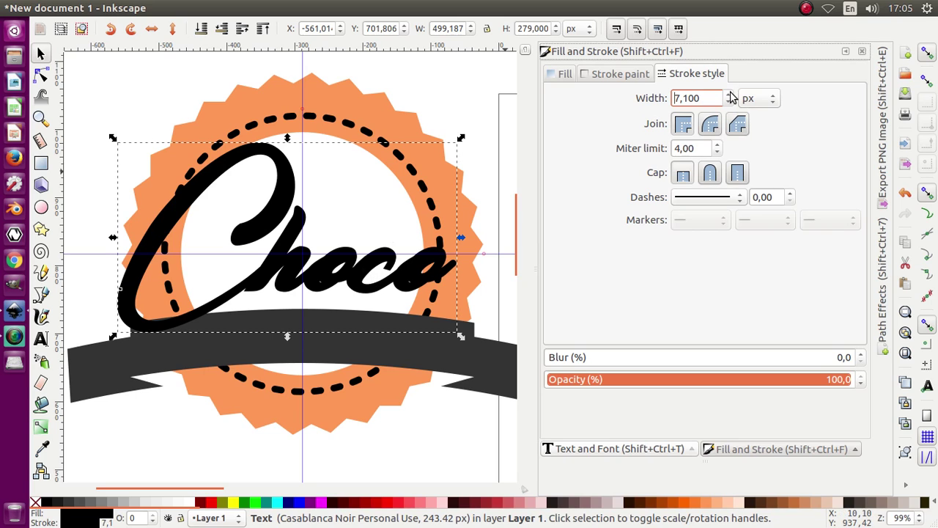
scroll(729, 98, up, 14)
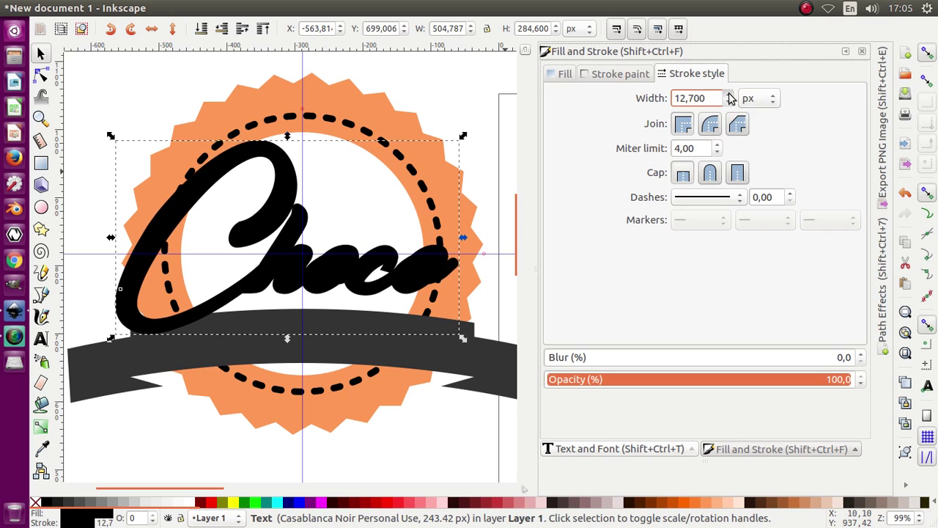
scroll(730, 98, up, 7)
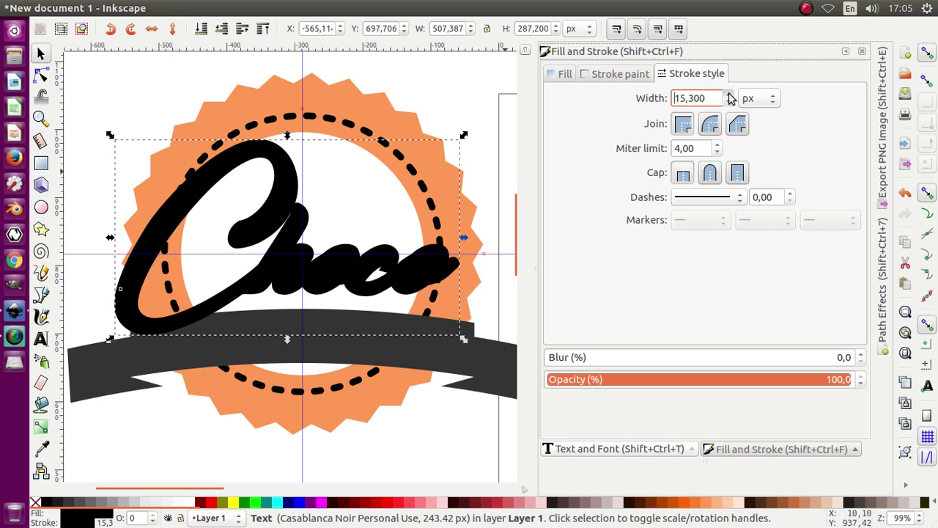
scroll(730, 98, up, 17)
scroll(729, 99, up, 2)
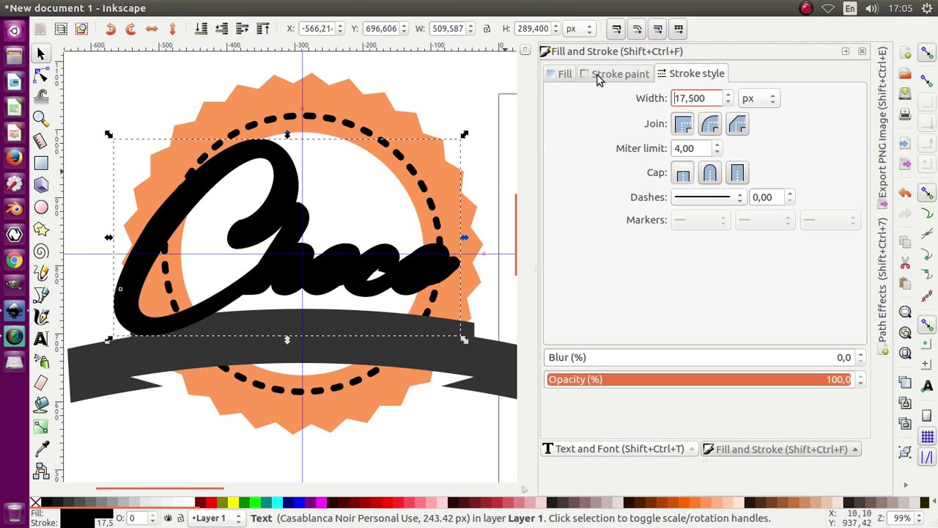
click(608, 74)
drag(676, 201, 670, 286)
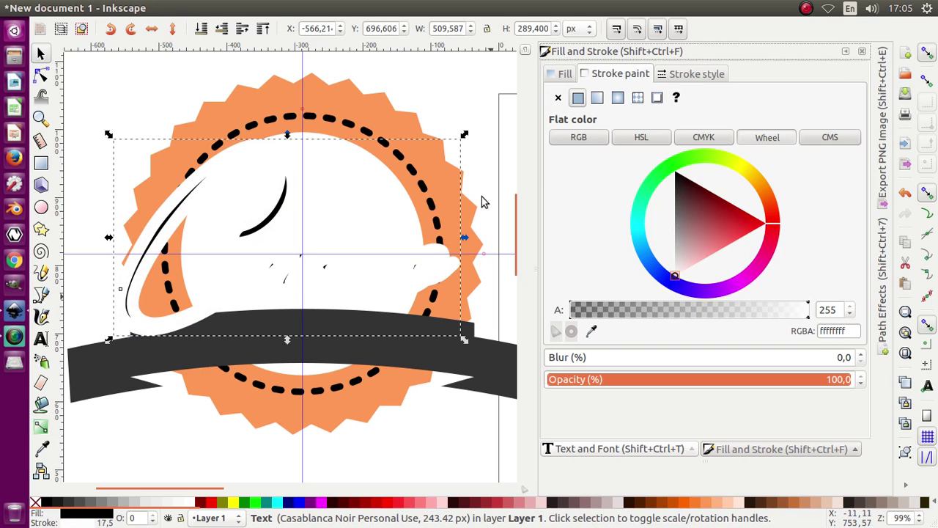
Duplicate the white-stroked Choco text in place and remove the stroke from the copy.
click(40, 53)
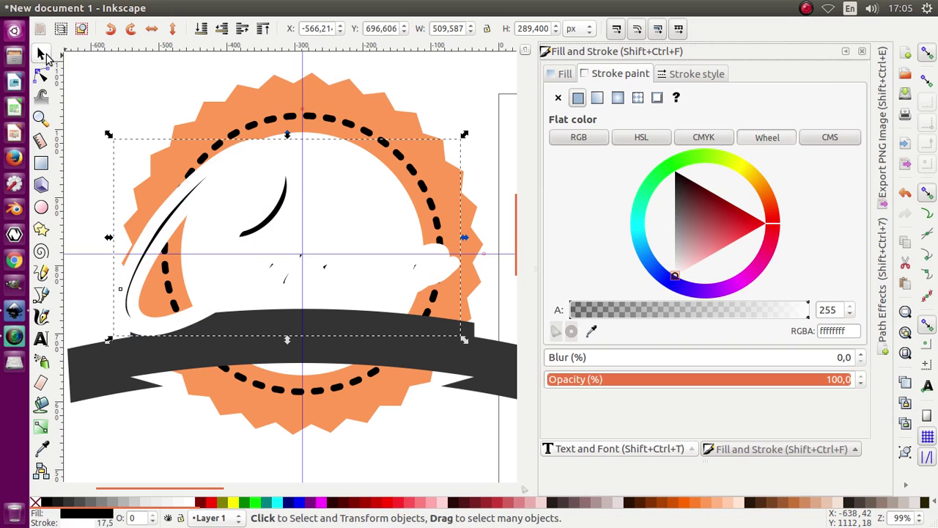
right_click(193, 202)
click(240, 290)
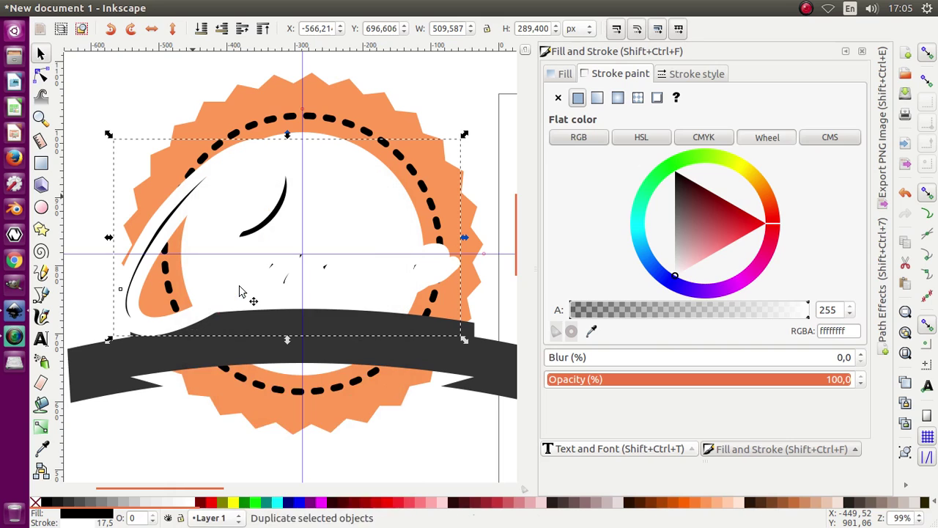
click(559, 99)
scroll(379, 220, down, 1)
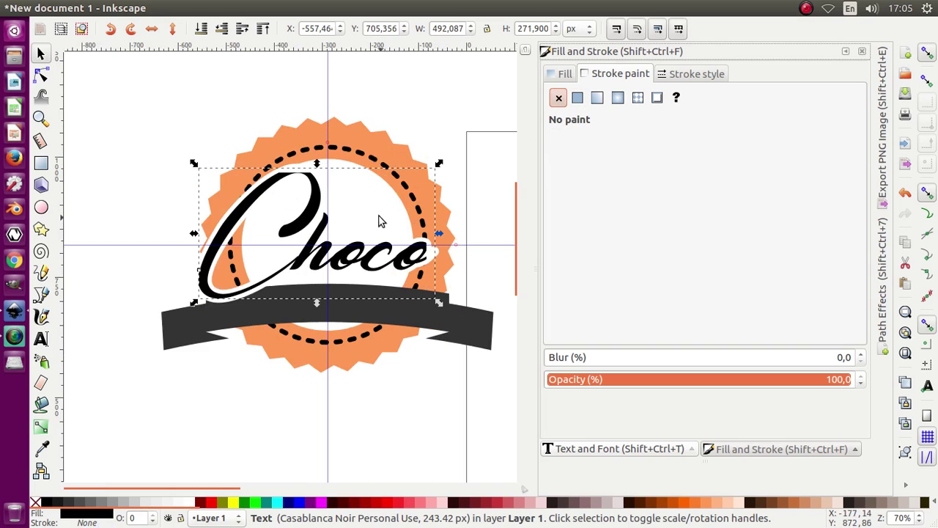
Select the white-stroked Choco text beneath the black copy and widen its stroke to 36.3 px.
scroll(298, 182, up, 2)
key(ctrl+z)
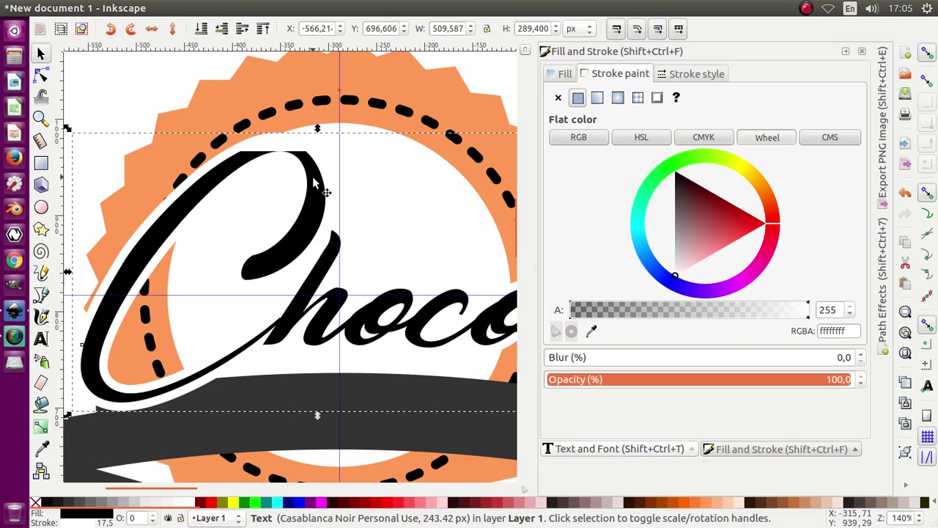
scroll(298, 184, down, 3)
scroll(299, 192, up, 2)
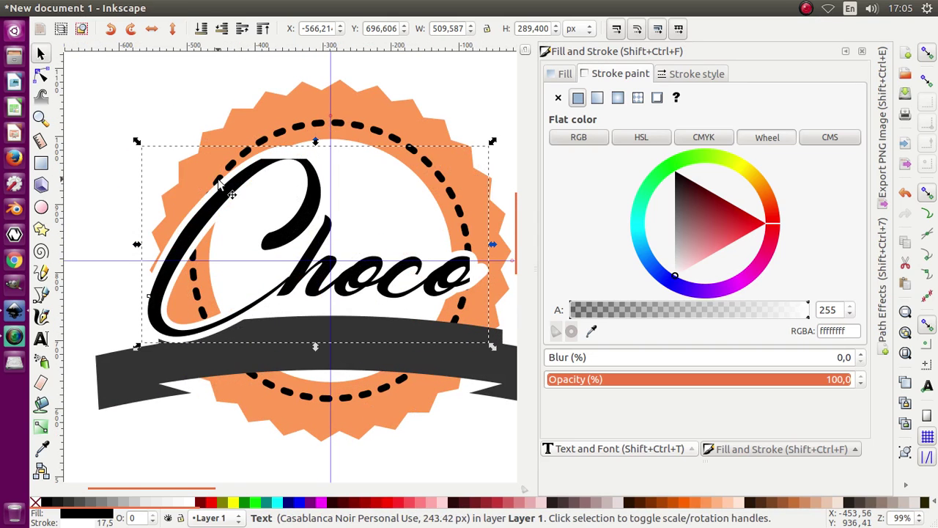
key(ctrl+shift+z)
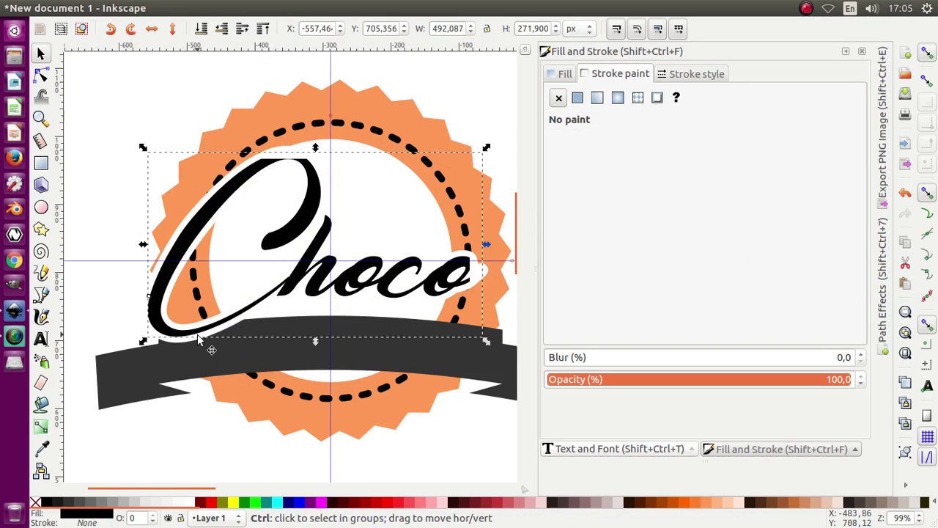
scroll(220, 308, up, 2)
key(ctrl+z)
scroll(204, 370, down, 2)
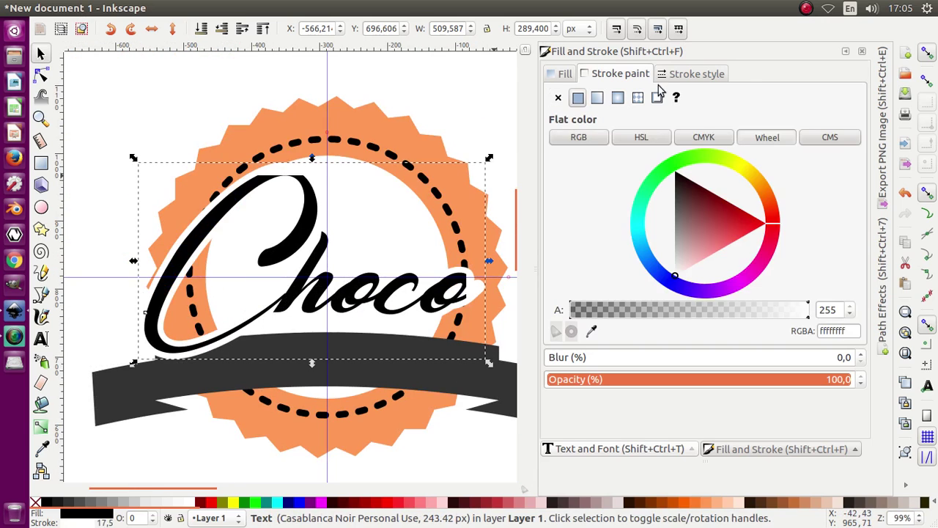
click(689, 73)
scroll(728, 101, up, 5)
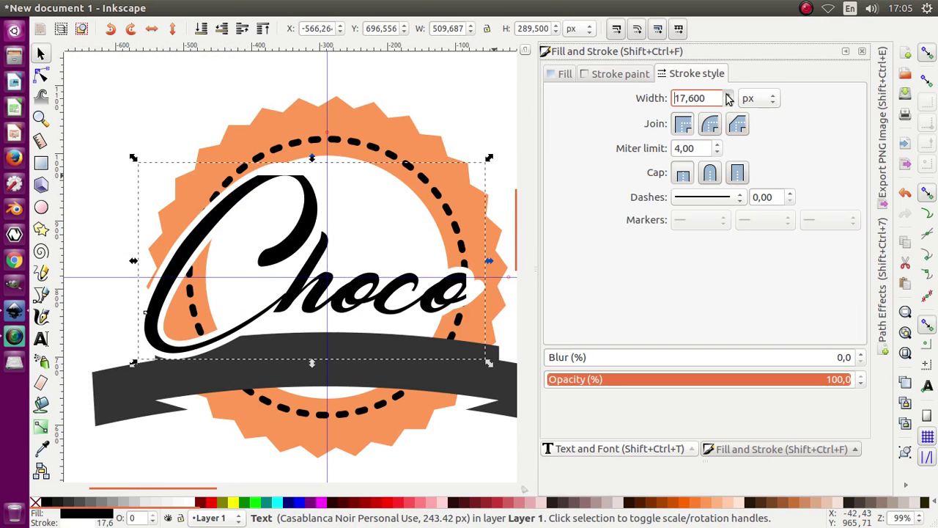
scroll(727, 100, down, 3)
scroll(728, 100, up, 1)
scroll(728, 99, up, 5)
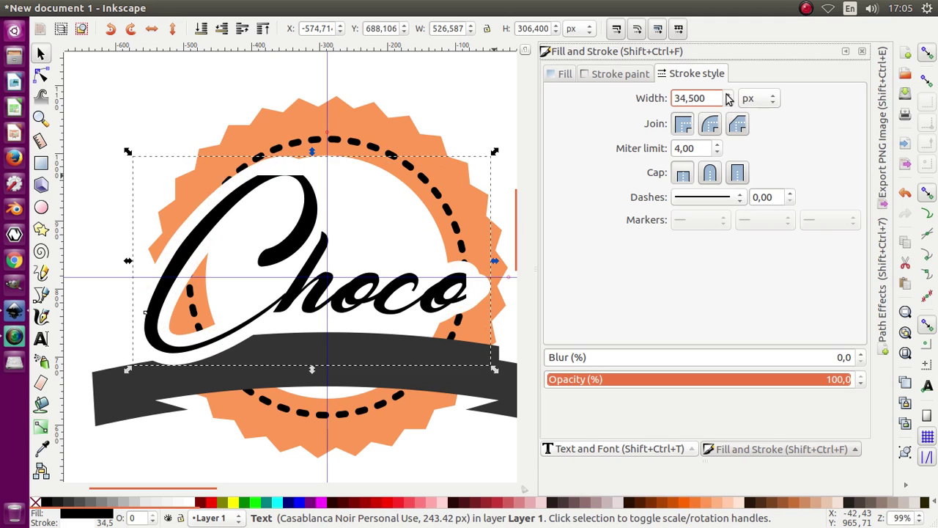
scroll(728, 99, up, 2)
scroll(327, 229, down, 1)
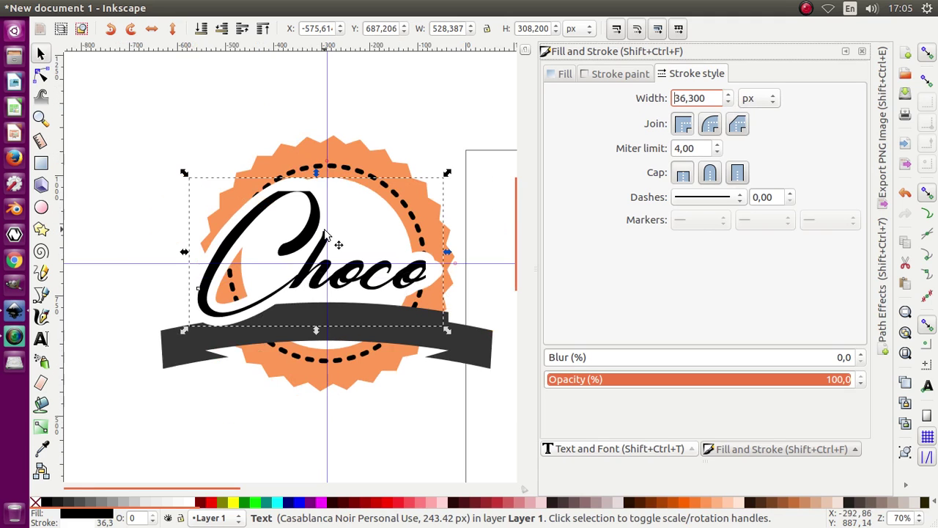
Raise the dark ribbon to the top of the stacking order, above both Choco texts.
click(175, 357)
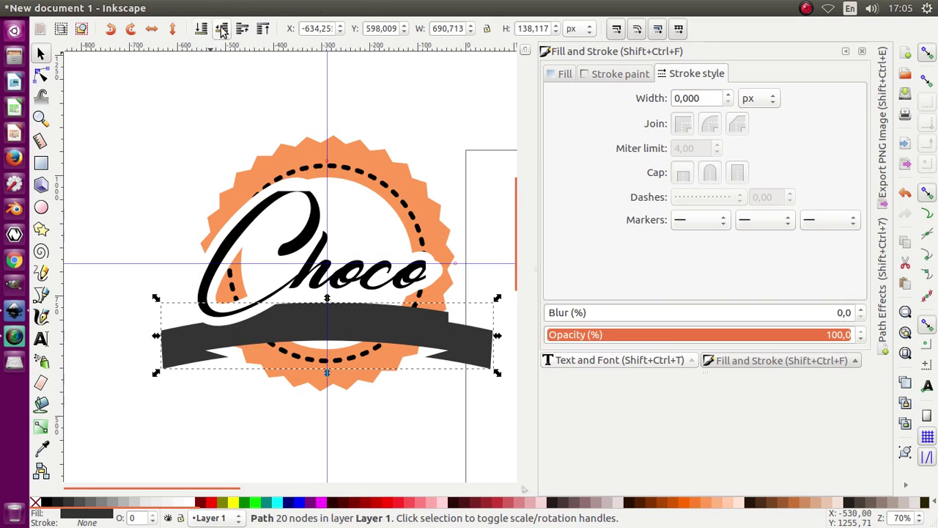
click(263, 29)
click(160, 218)
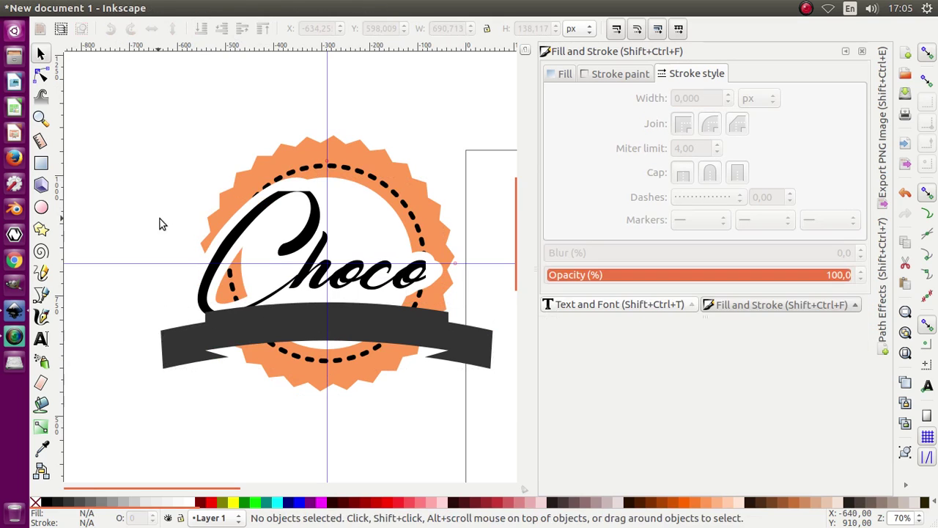
scroll(294, 255, up, 1)
click(299, 241)
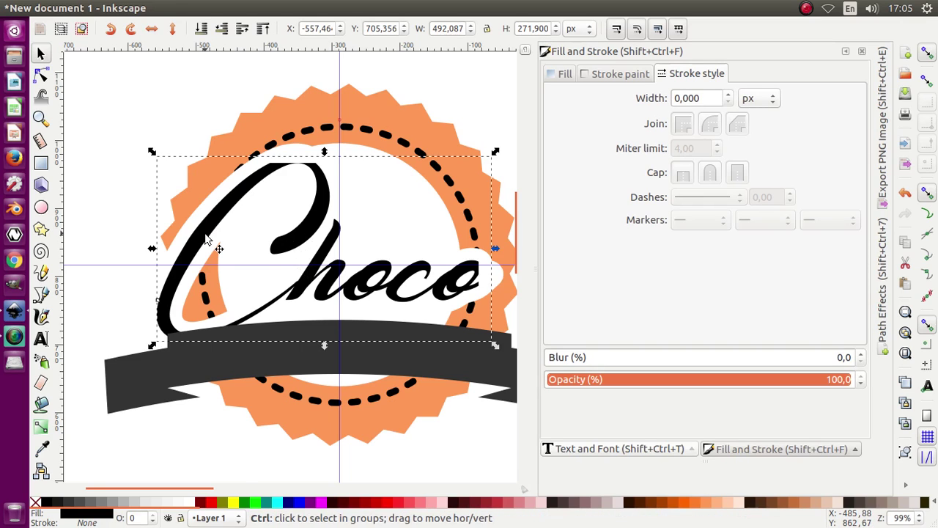
scroll(291, 237, down, 1)
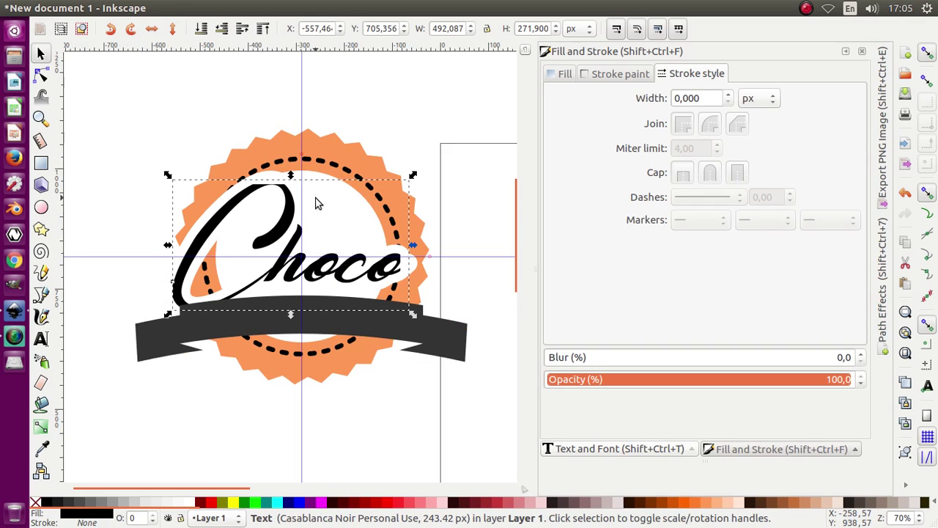
scroll(315, 203, down, 1)
click(442, 223)
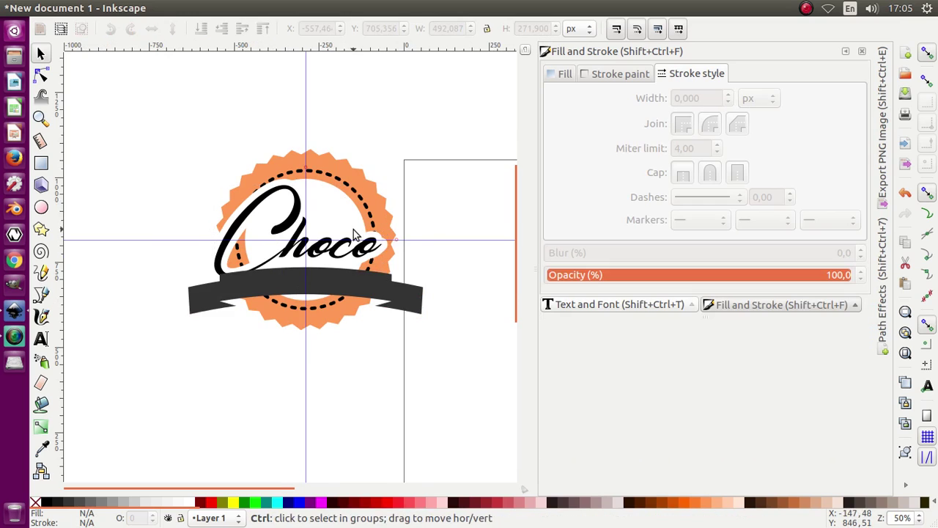
Duplicate the black Choco text, move the copy toward the badge's upper right and replace its wording with "sense".
scroll(356, 231, up, 1)
click(252, 233)
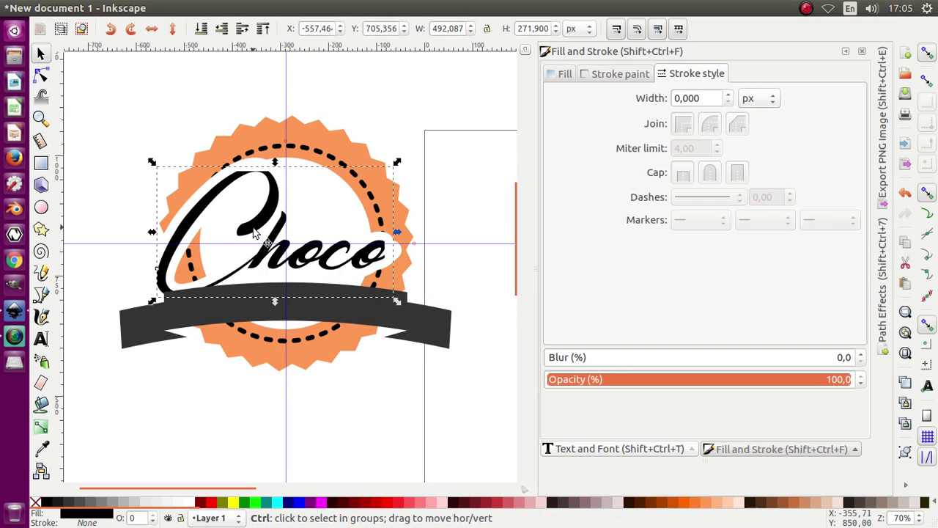
key(ctrl+d)
drag(253, 233, 408, 133)
double_click(406, 131)
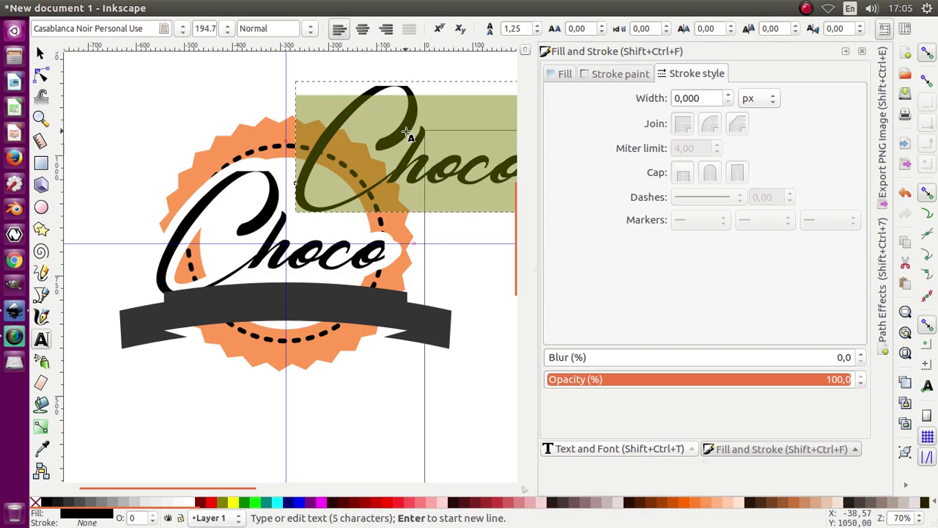
text(se)
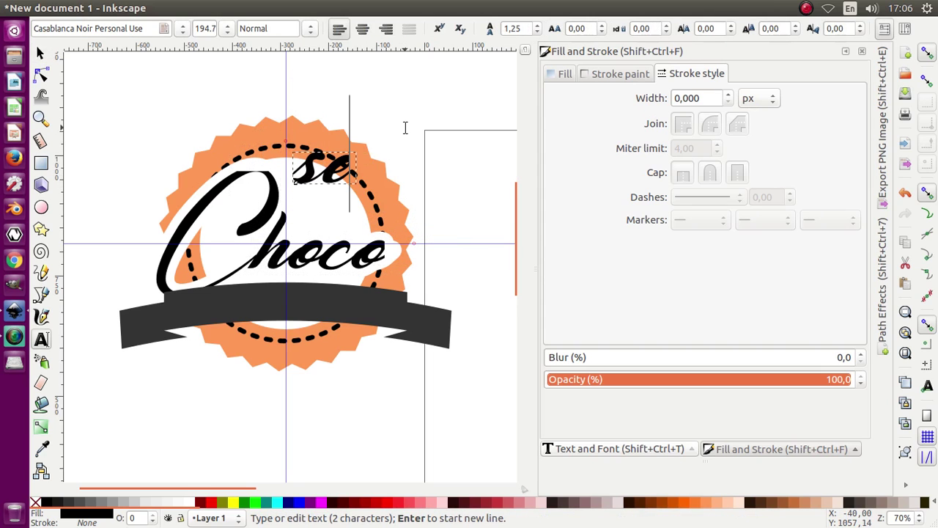
text(nse)
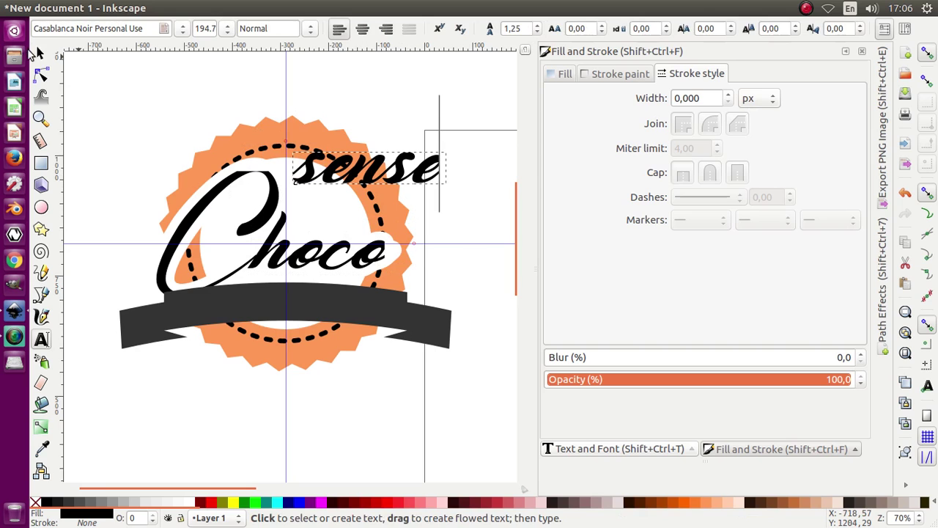
Scale the "sense" text proportionally to about 286 px wide and place it just above the "hoco" letters, beside the large C.
click(40, 54)
ctrl+scroll(322, 187, up, 1)
drag(325, 188, 341, 238)
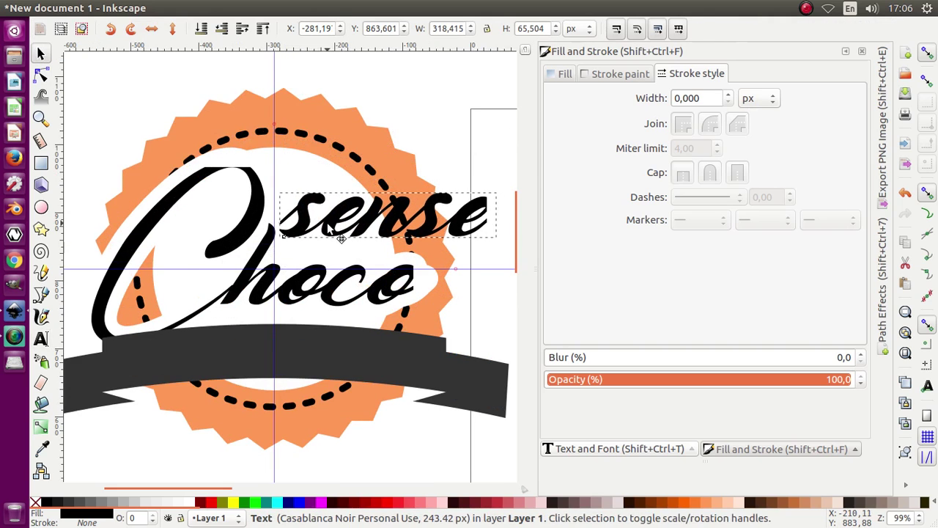
ctrl+scroll(341, 238, down, 1)
ctrl+scroll(410, 242, up, 1)
drag(433, 247, 362, 274)
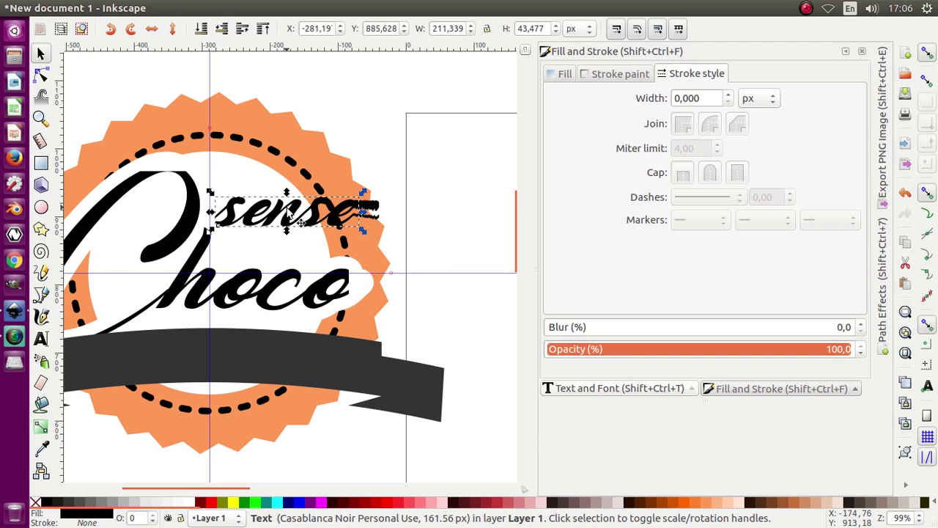
drag(300, 220, 303, 250)
drag(365, 224, 424, 193)
mouse_move(364, 255)
mouse_down()
mouse_move(354, 221)
mouse_move(360, 261)
mouse_up()
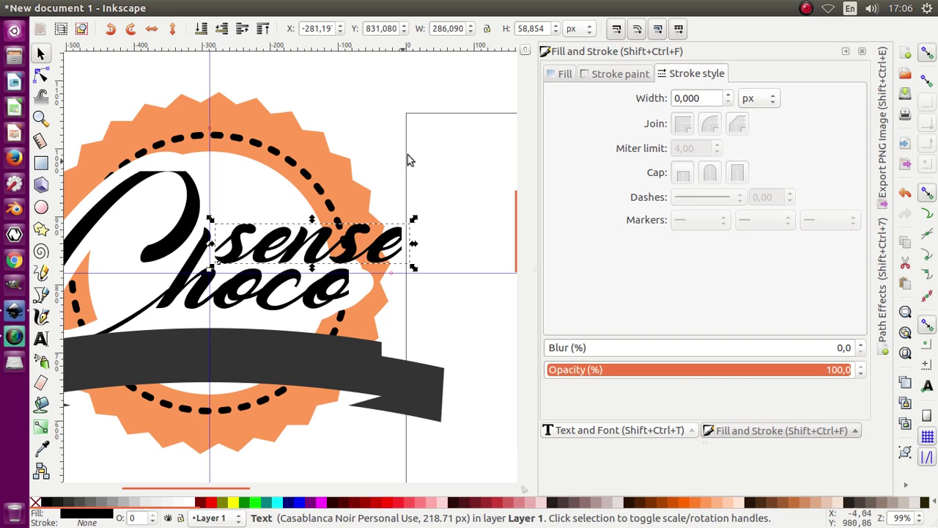
Give the "sense" text a flat white stroke and set its width to 20.9 px.
click(618, 75)
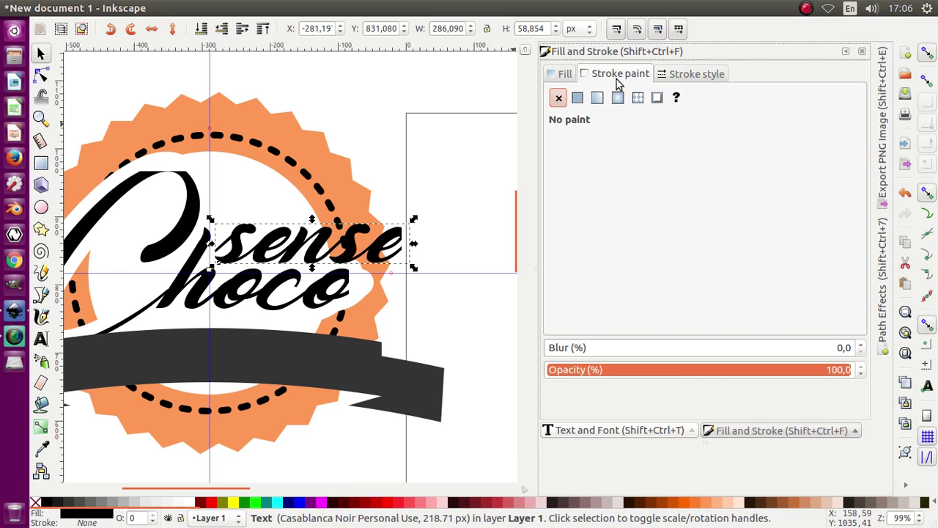
click(579, 99)
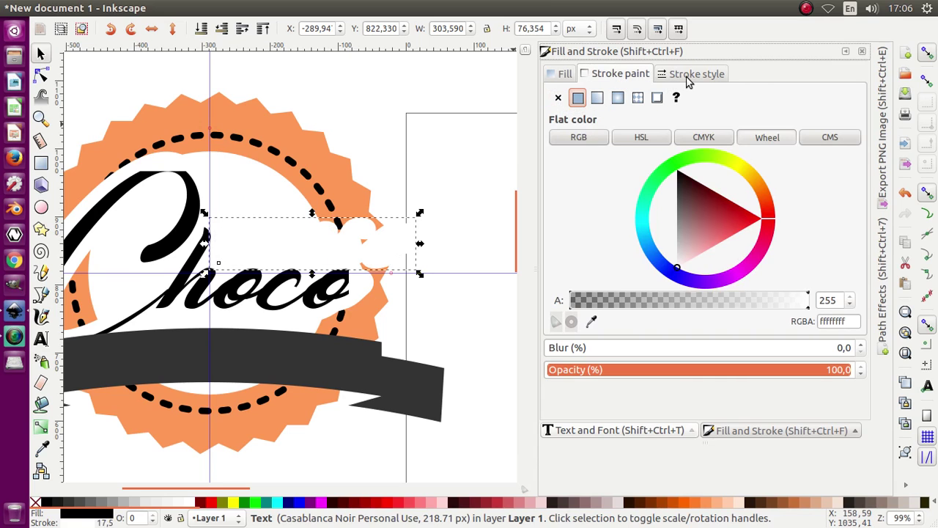
click(688, 76)
click(729, 95)
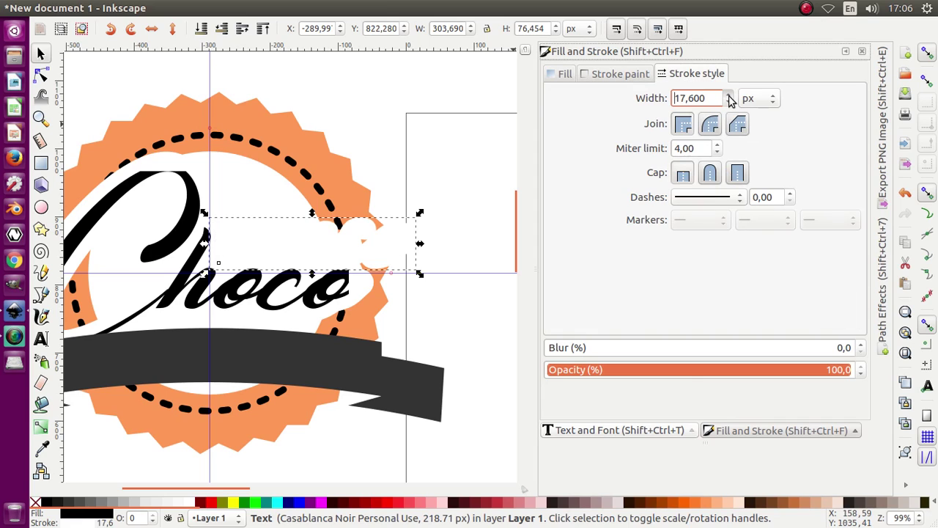
click(729, 96)
click(729, 102)
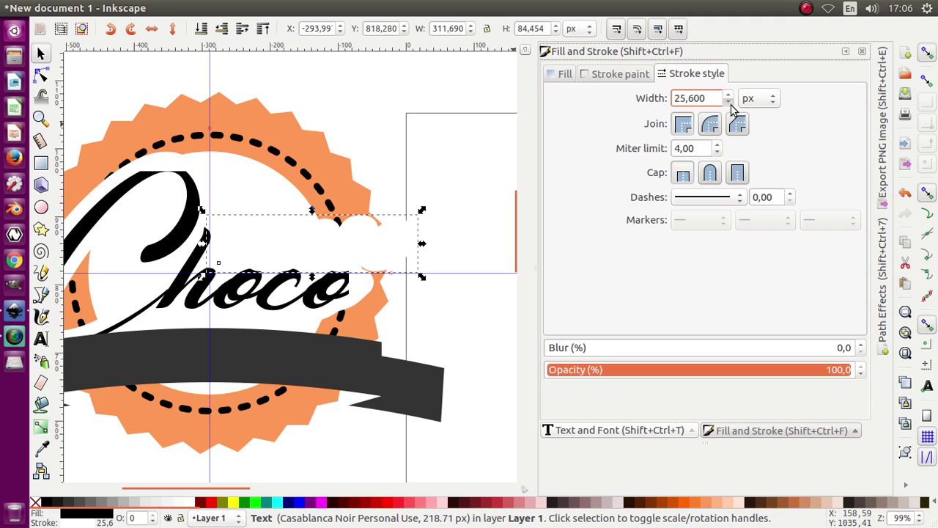
double_click(729, 103)
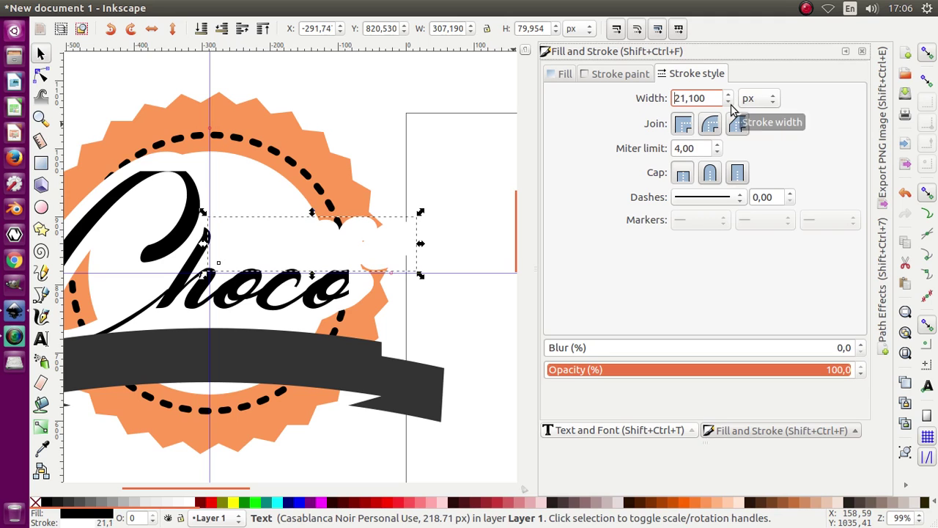
double_click(729, 102)
Duplicate the white-stroked "sense" text and remove the stroke from the copy on top.
right_click(400, 239)
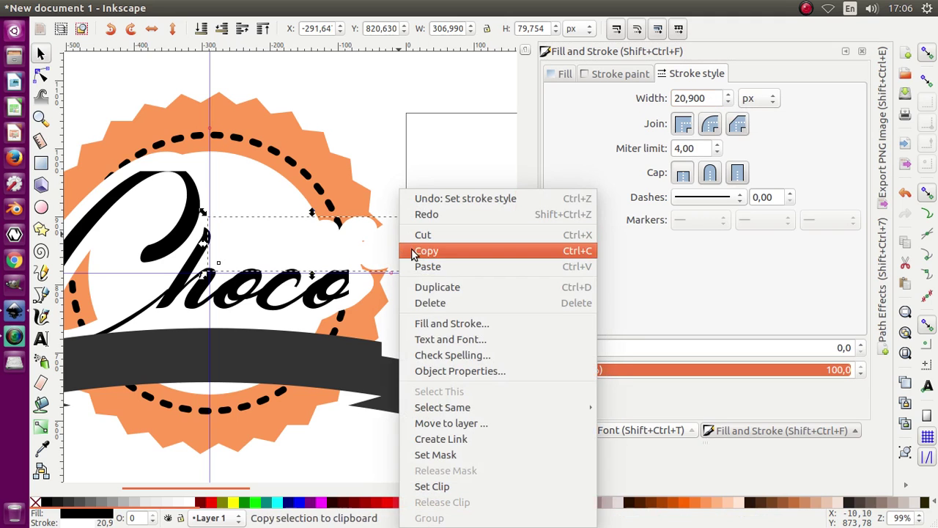
click(435, 287)
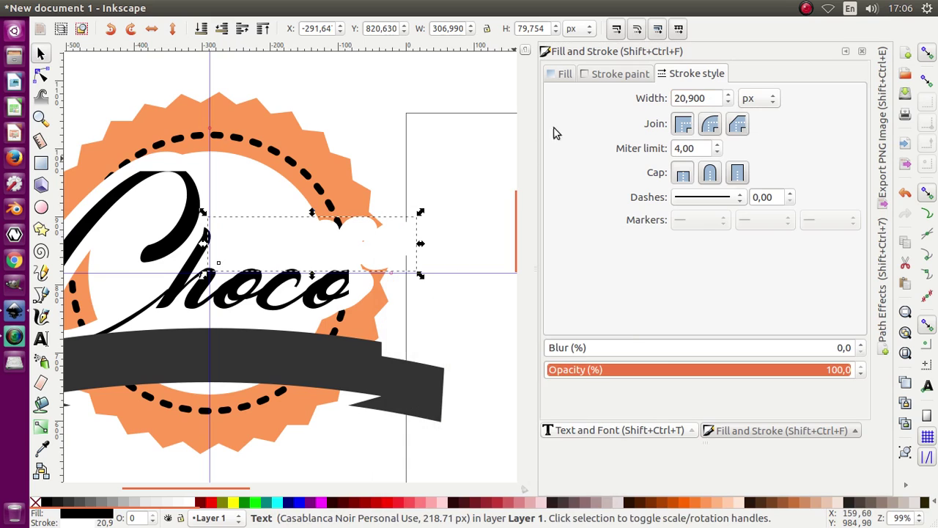
click(615, 74)
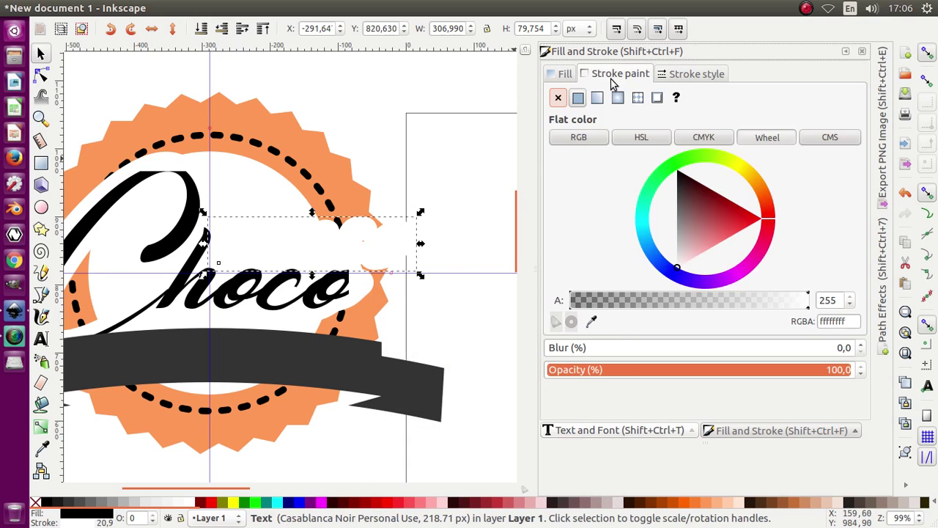
click(557, 100)
scroll(446, 176, down, 1)
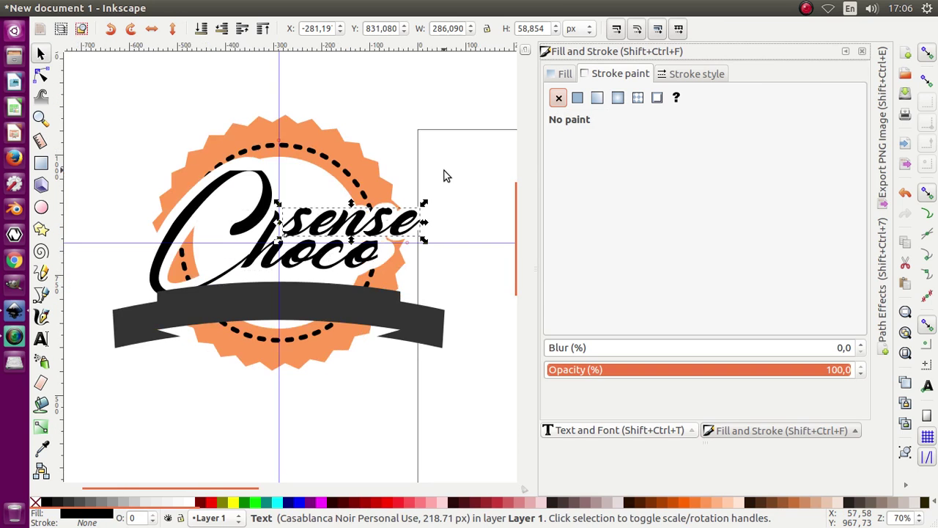
Select both Choco texts and both "sense" texts, group the four objects and deselect them.
click(376, 140)
drag(87, 112, 480, 326)
right_click(307, 253)
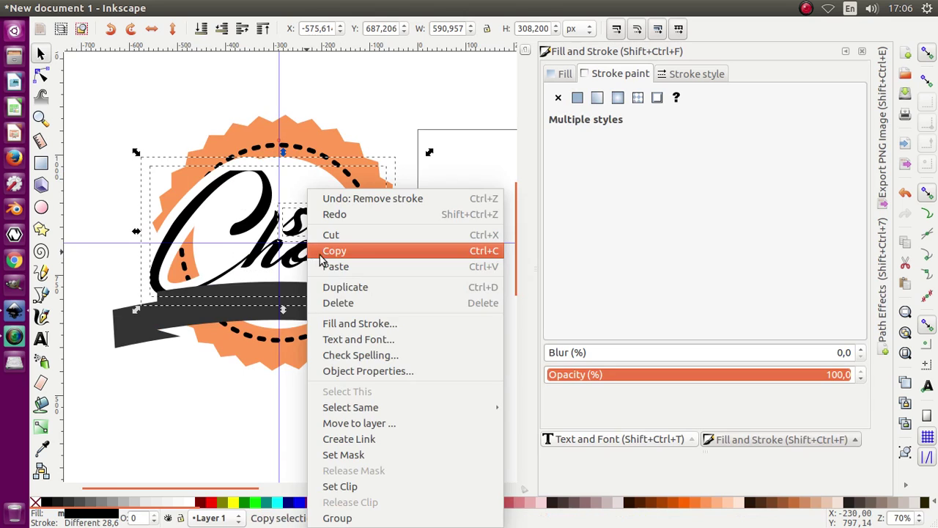
click(367, 520)
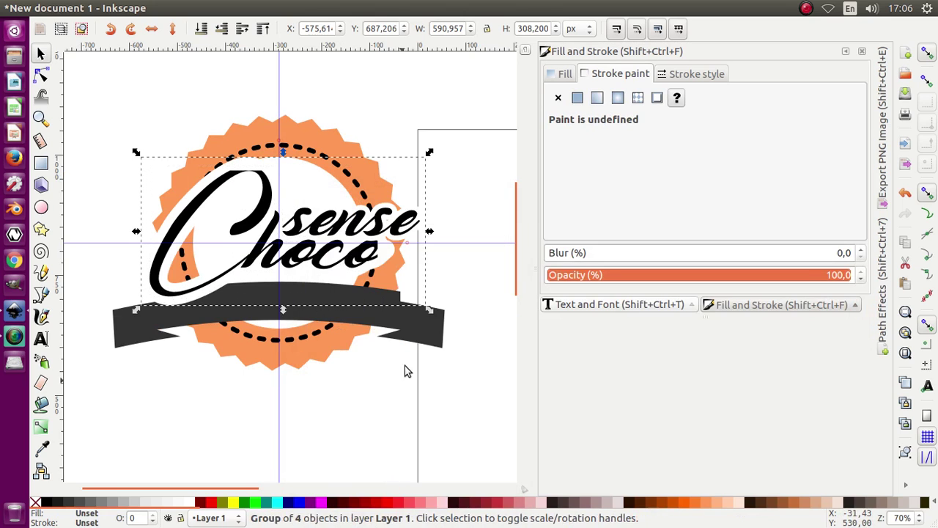
click(458, 296)
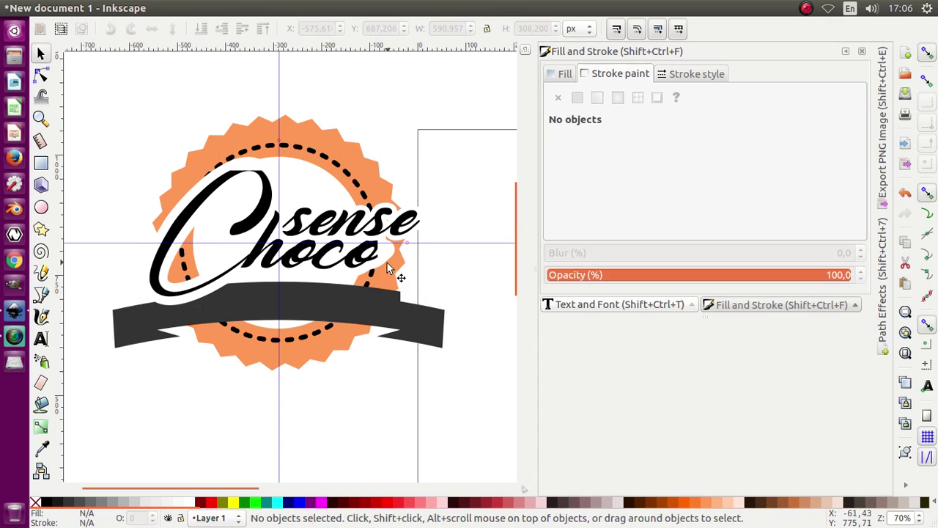
Raise the dark ribbon to the top of the stacking order and nudge it 18 px down.
click(317, 310)
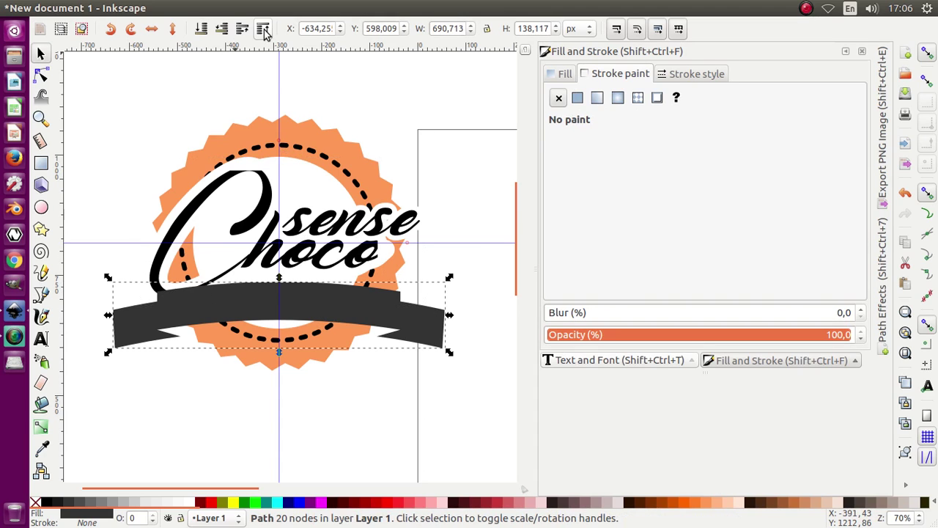
scroll(300, 352, up, 1)
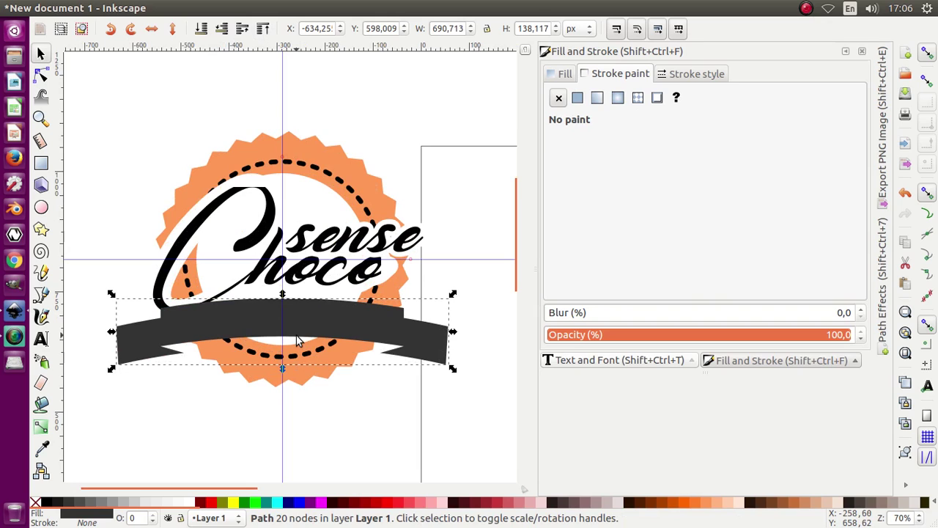
click(187, 403)
click(216, 323)
key(Down)
key(Down)
key(Down)
key(Down)
key(Down)
key(Down)
key(Down)
key(Down)
key(Down)
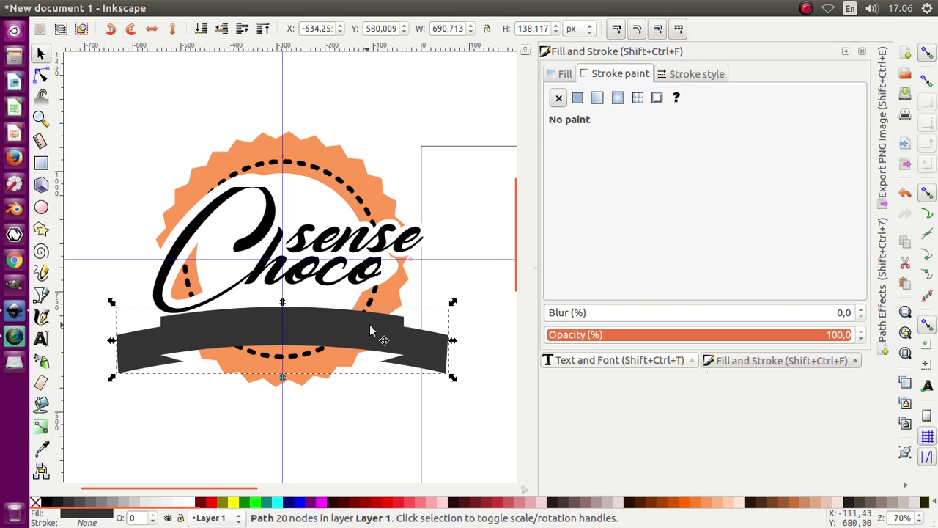
Add a text object reading "- sense of sense -" above the badge's upper left edge.
click(41, 339)
click(159, 118)
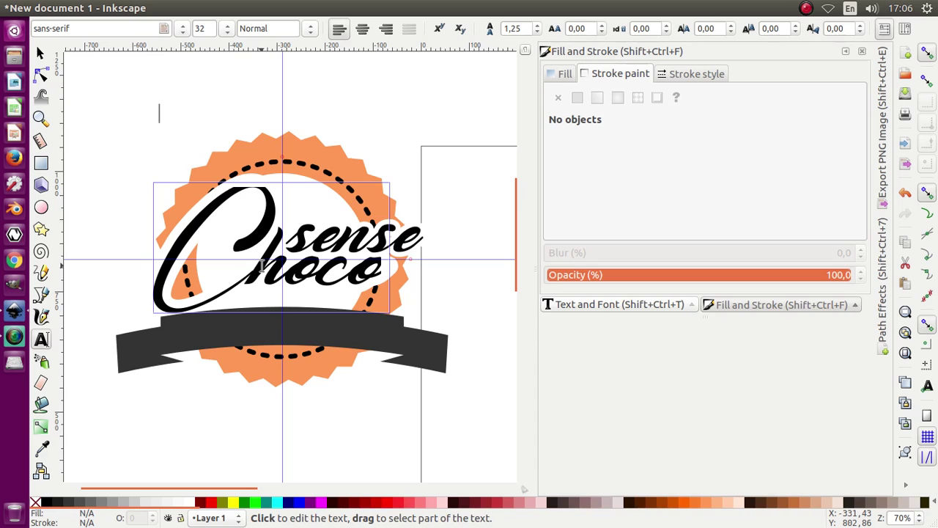
text(Ta)
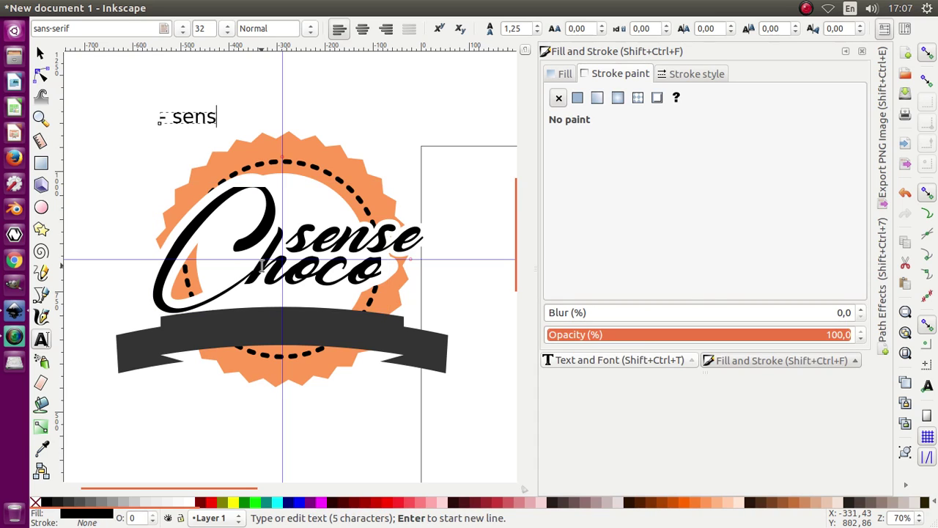
text(of s)
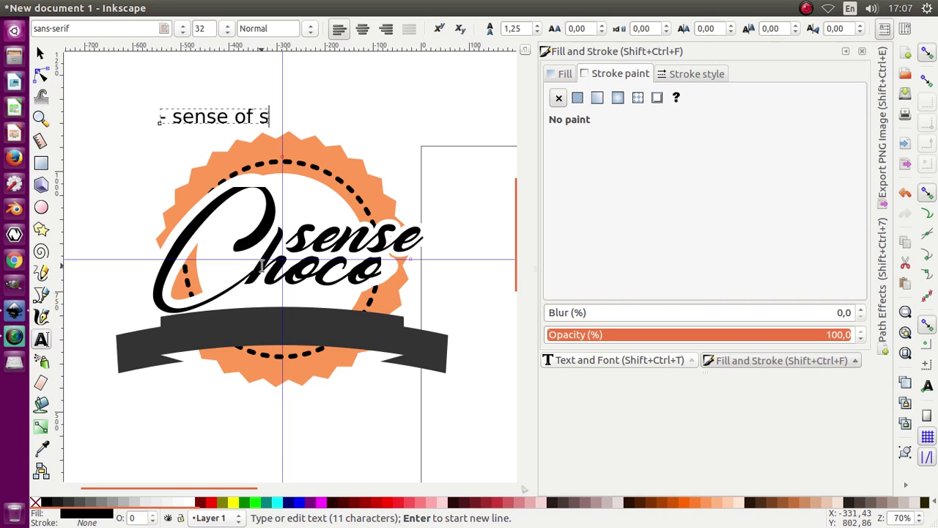
text(ense )
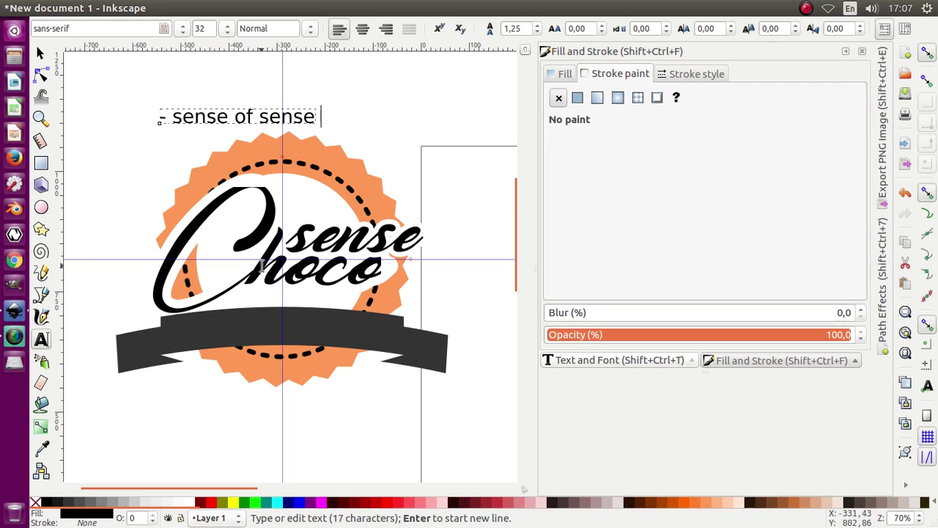
text(-)
key(Escape)
click(42, 55)
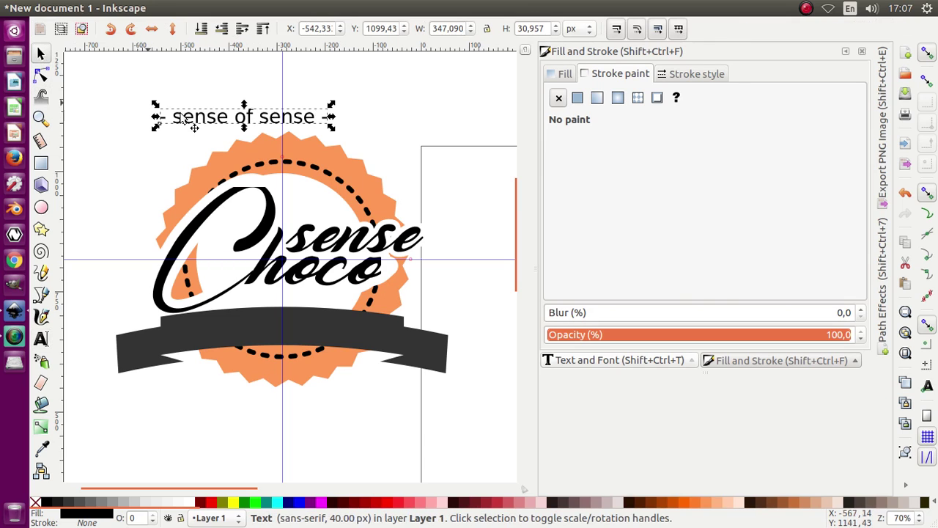
Compare fonts for the "- sense of sense -" text and apply Berkshire Swash Bold.
click(634, 361)
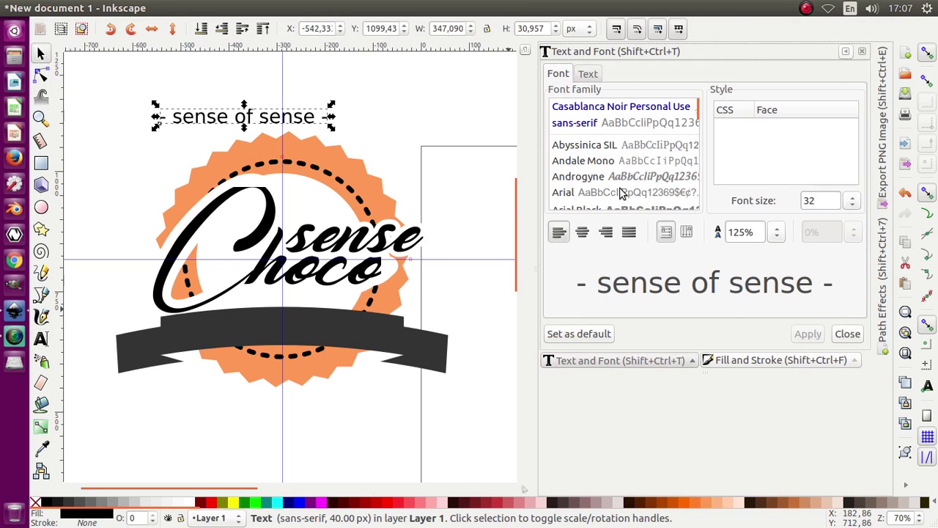
click(627, 110)
key(Down)
key(Down)
key(Down)
key(Down)
key(Down)
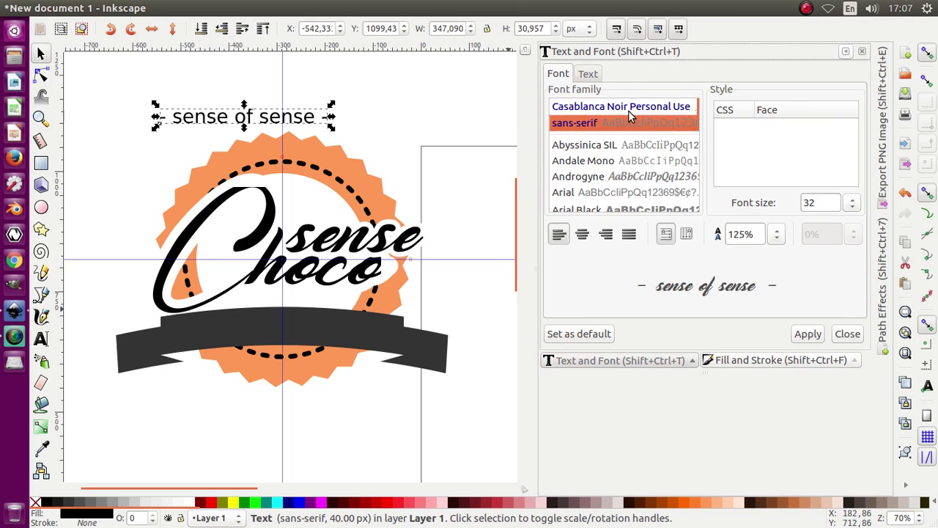
key(Up)
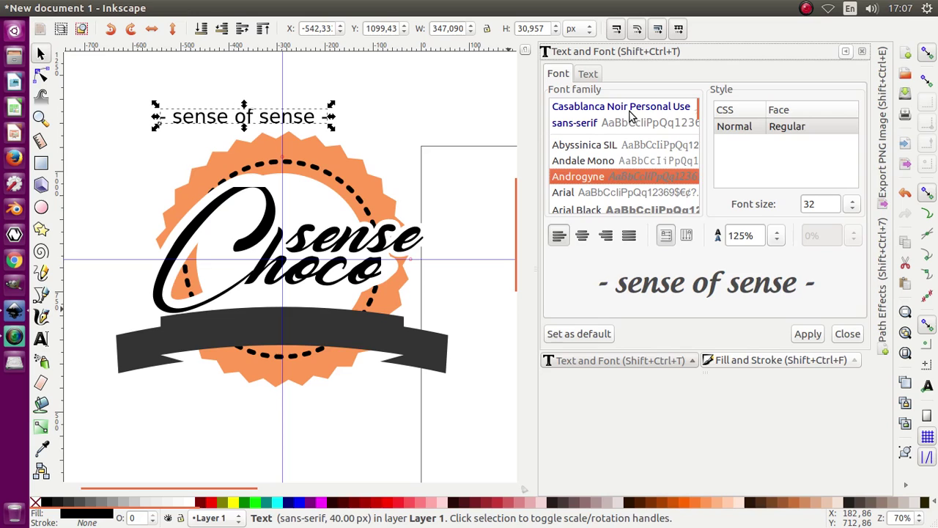
key(Down)
key(Down)
key(Down)
key(Down)
key(Down)
key(Up)
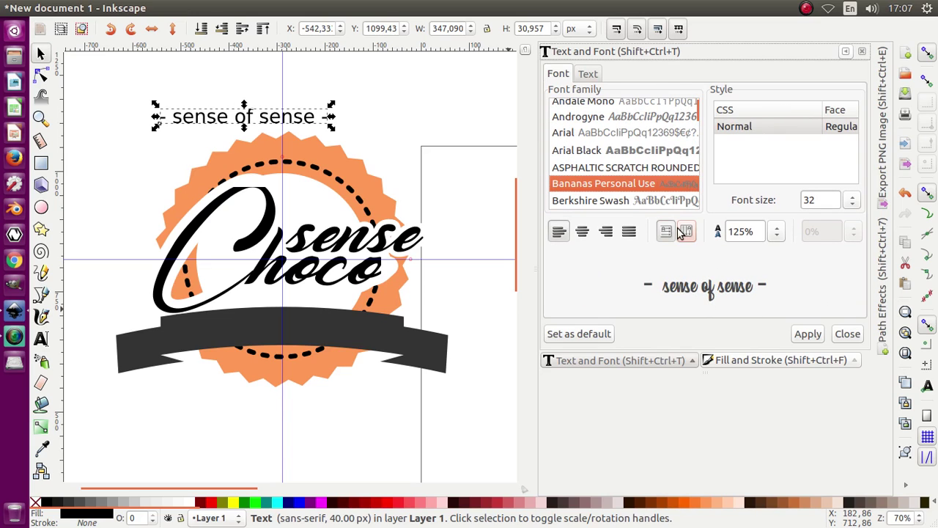
key(Down)
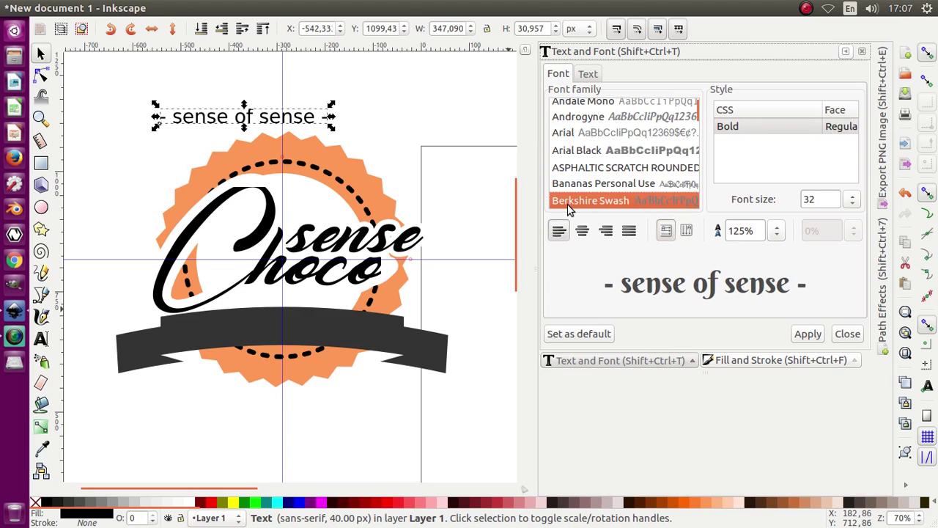
click(807, 333)
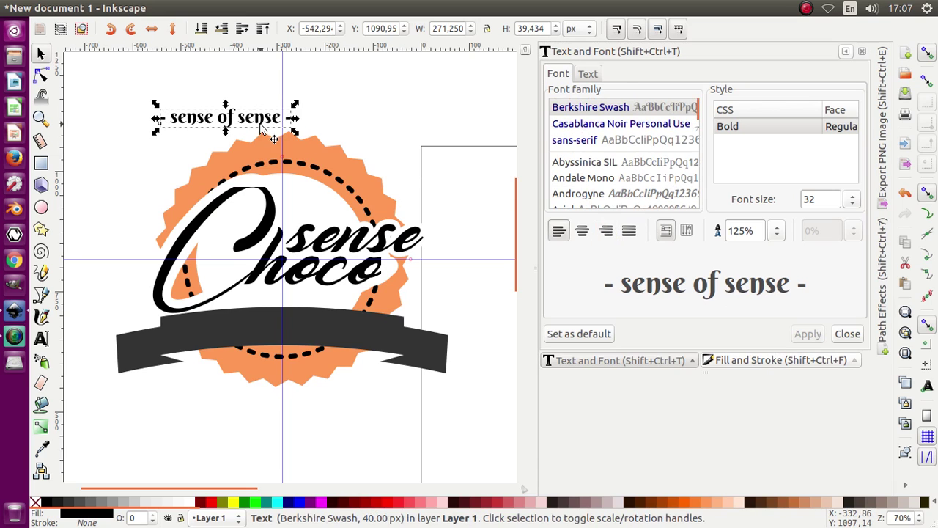
Move the "- sense of sense -" text onto the middle of the dark ribbon and fill it white.
drag(262, 129, 305, 337)
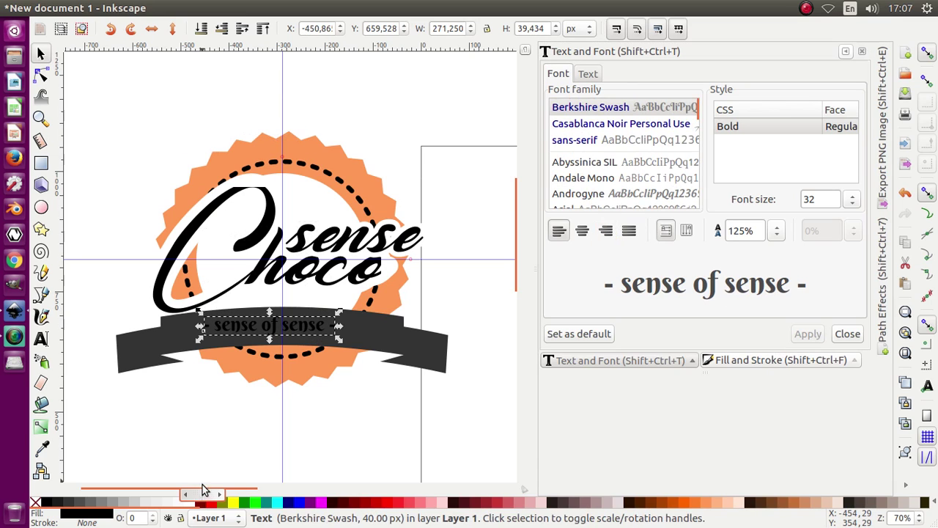
click(191, 502)
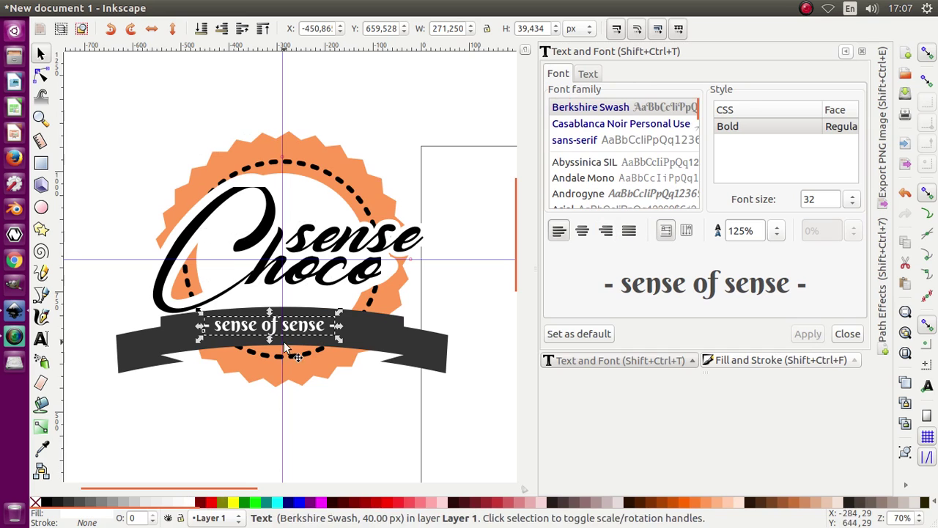
Scale the ribbon text proportionally to about 410 px wide and nudge it 12 px left, centring it on the vertical guide.
ctrl+scroll(293, 349, up, 1)
drag(354, 378, 444, 333)
drag(163, 367, 126, 355)
ctrl+scroll(187, 321, down, 2)
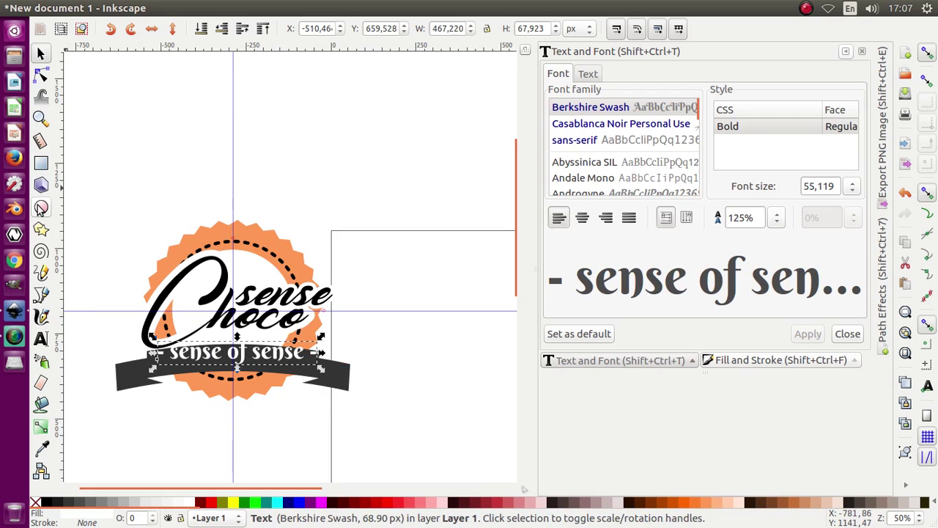
ctrl+scroll(420, 271, down, 1)
ctrl+scroll(173, 353, up, 2)
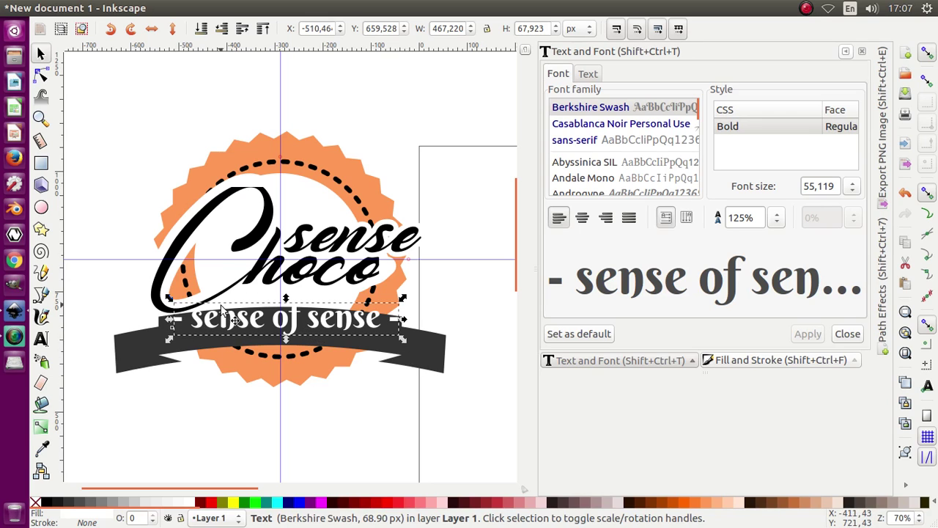
drag(403, 339, 387, 348)
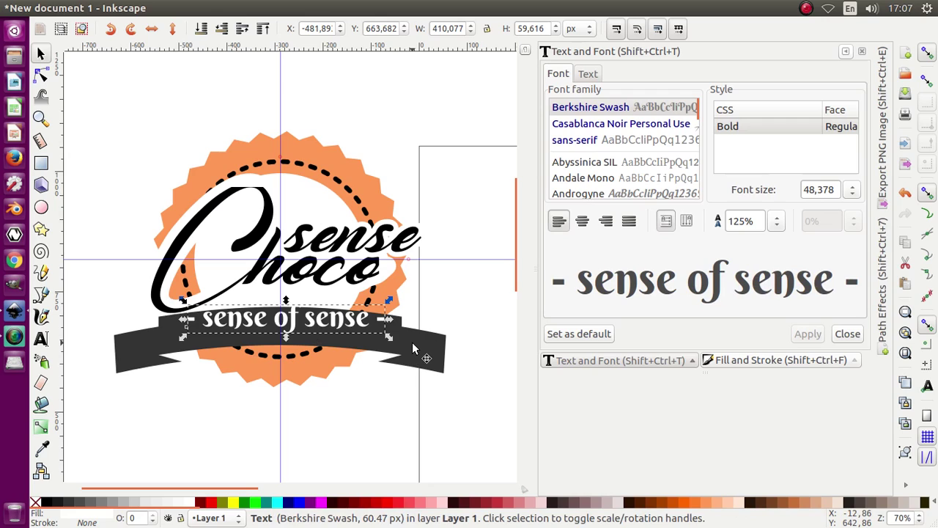
key(Left)
key(Left)
key(Left)
key(Left)
key(Left)
key(Left)
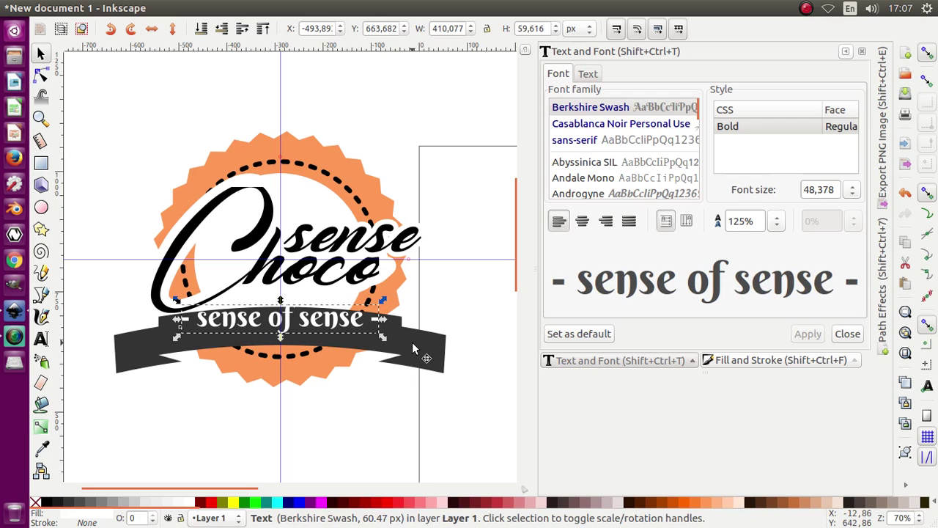
Draw a wide, flat ellipse over the badge's lower edge below the ribbon and fill it dark grey.
click(41, 208)
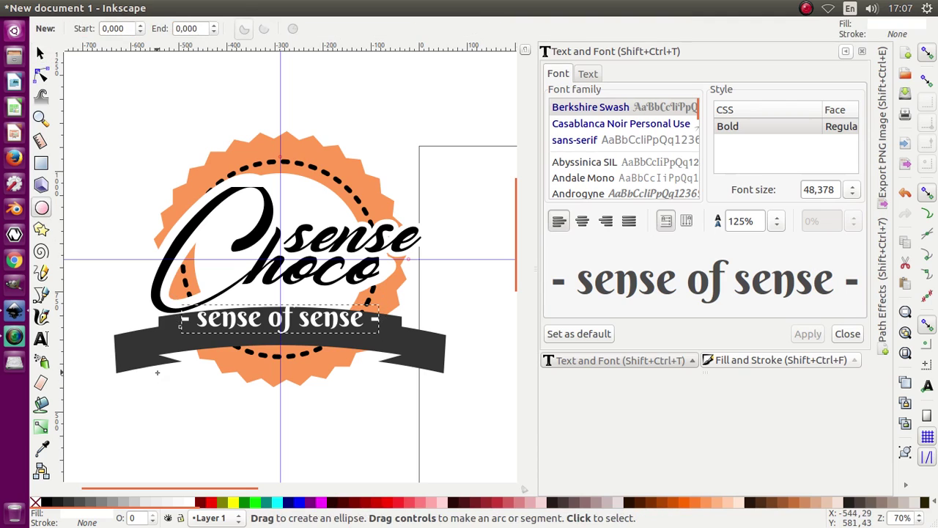
drag(157, 372, 380, 406)
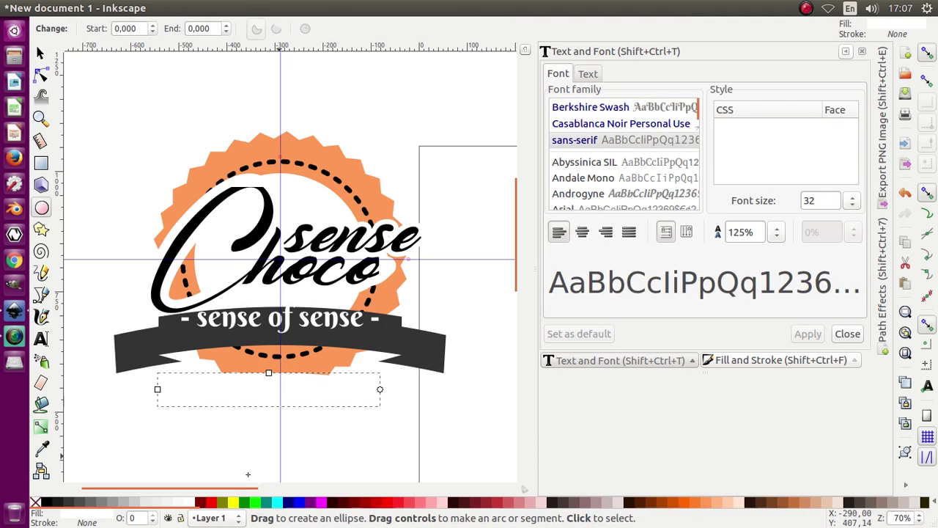
click(64, 502)
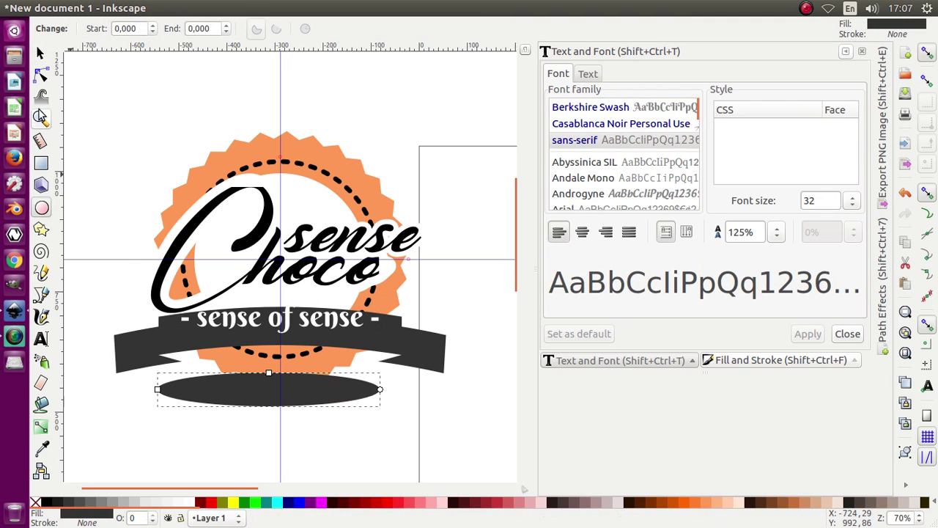
Fill the flat ellipse below the ribbon with mid grey and widen it symmetrically to about 532 px.
click(112, 502)
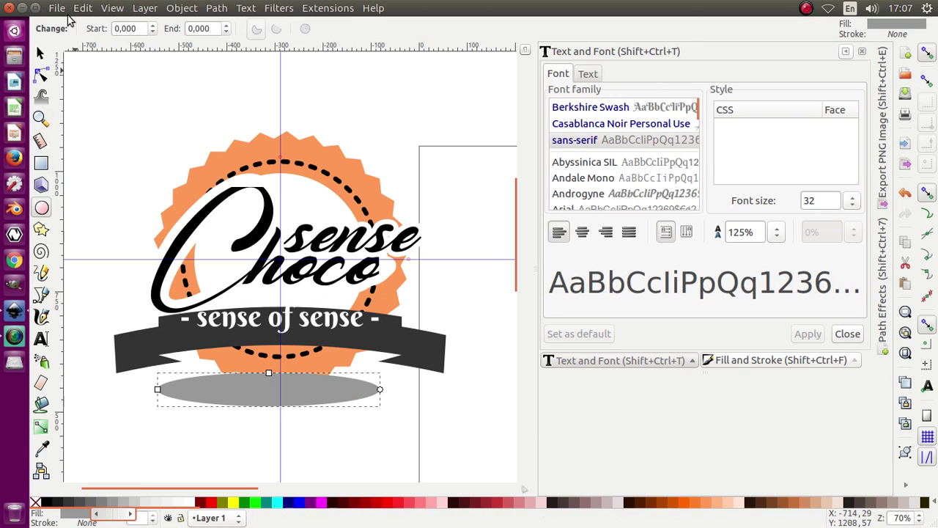
click(41, 54)
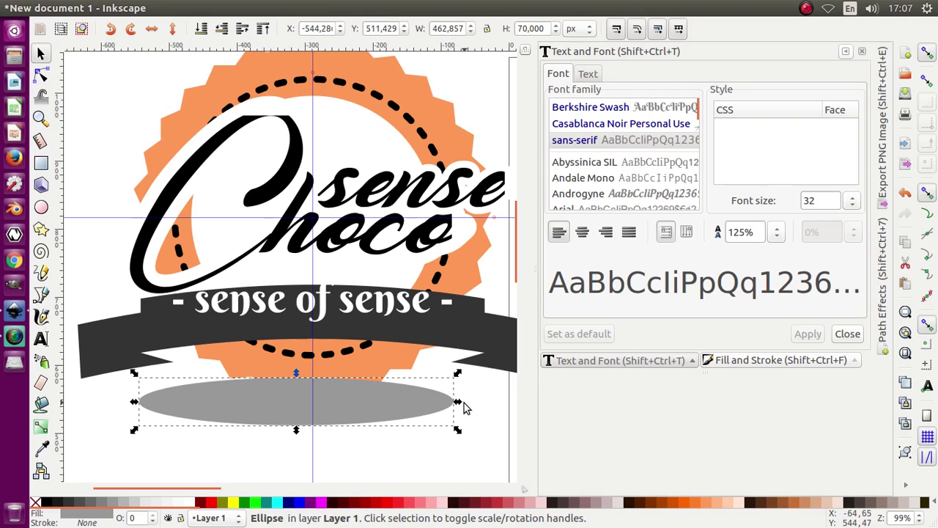
drag(457, 401, 481, 409)
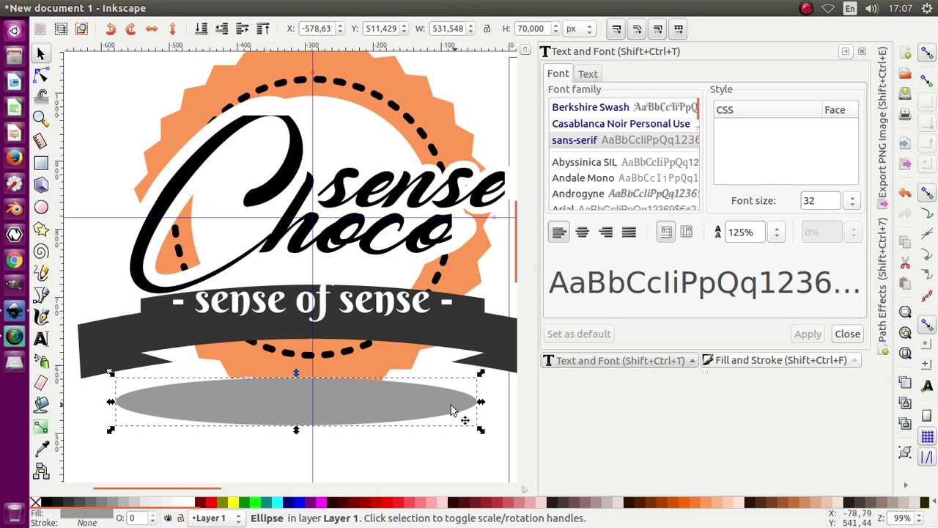
Move the grey ellipse up to the ribbon's lower edge, centre it on the vertical guide and widen it symmetrically to about 568 px.
drag(404, 400, 413, 361)
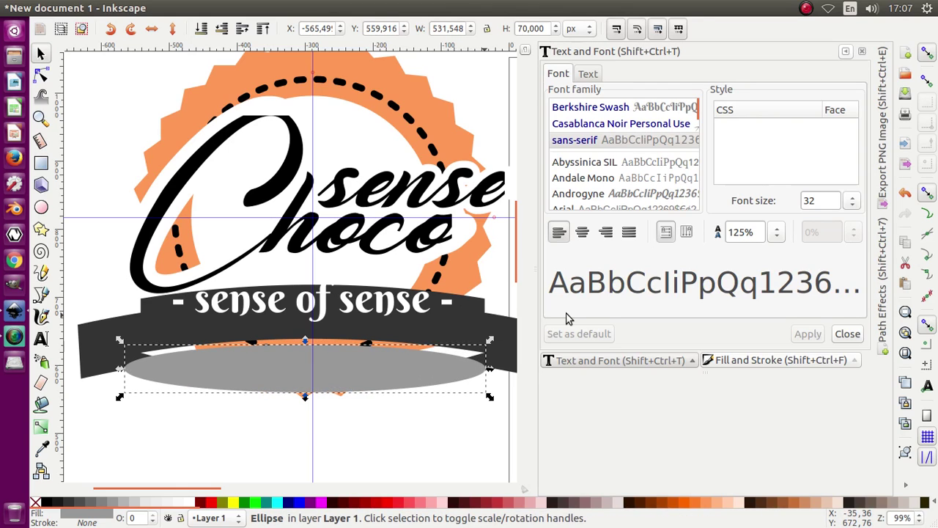
key(Right)
key(Right)
key(Right)
key(Right)
key(Right)
key(Right)
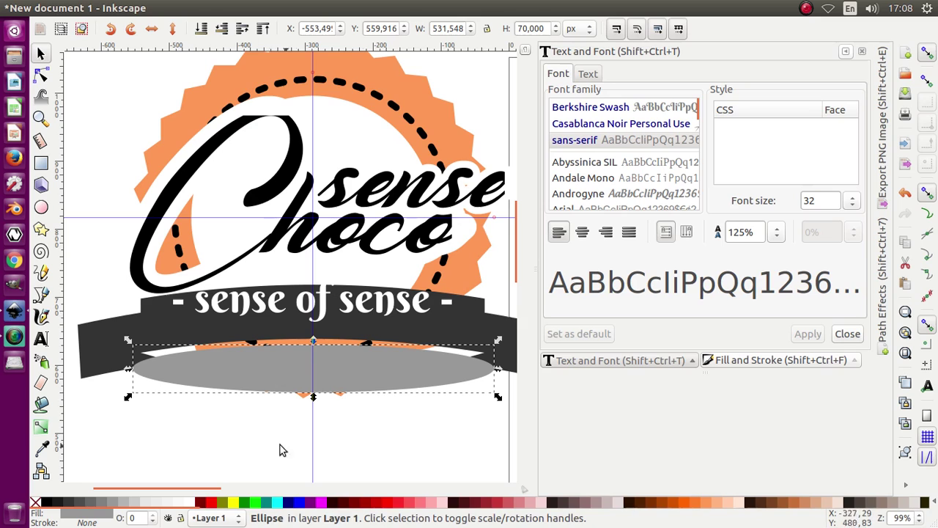
drag(129, 368, 119, 372)
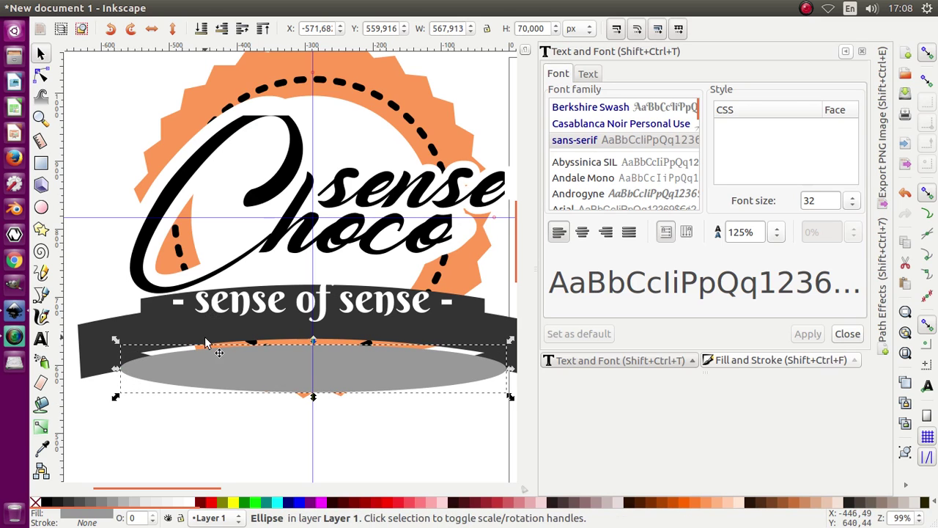
Put the "- sense of sense -" text on the grey ellipse as its path.
shift+click(334, 314)
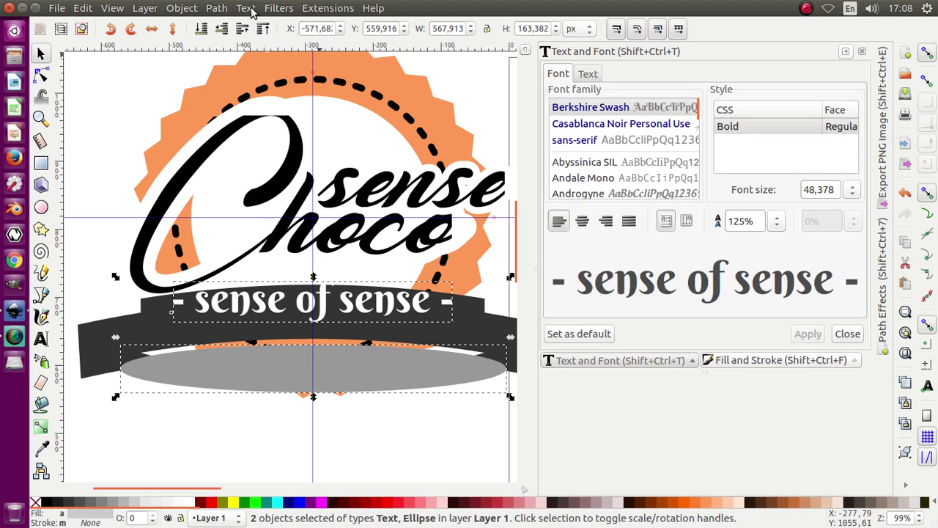
click(246, 9)
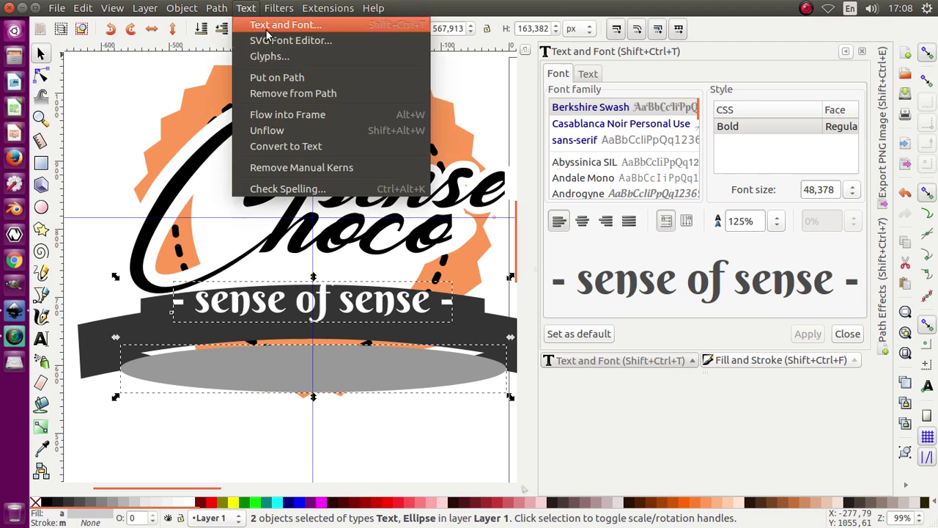
click(277, 78)
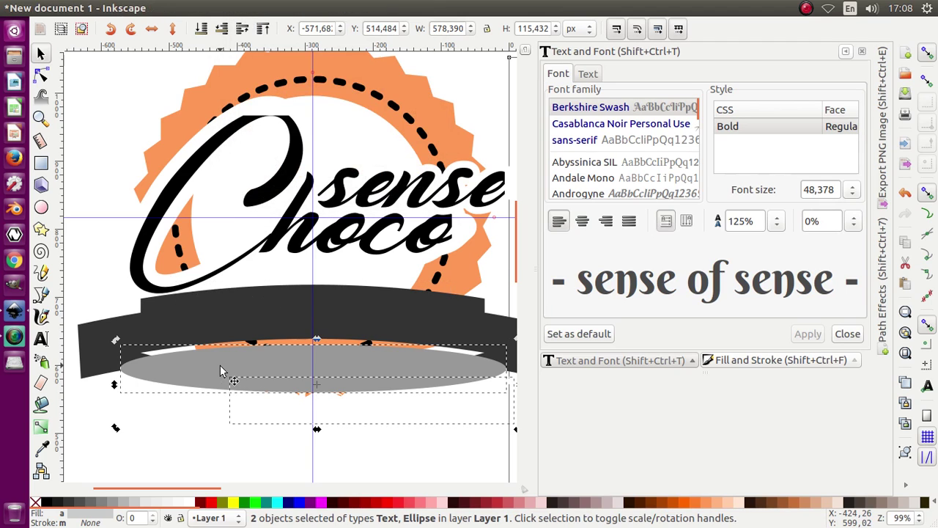
Rotate the grey ellipse by 180° so the text runs along its upper arc.
click(158, 421)
click(153, 378)
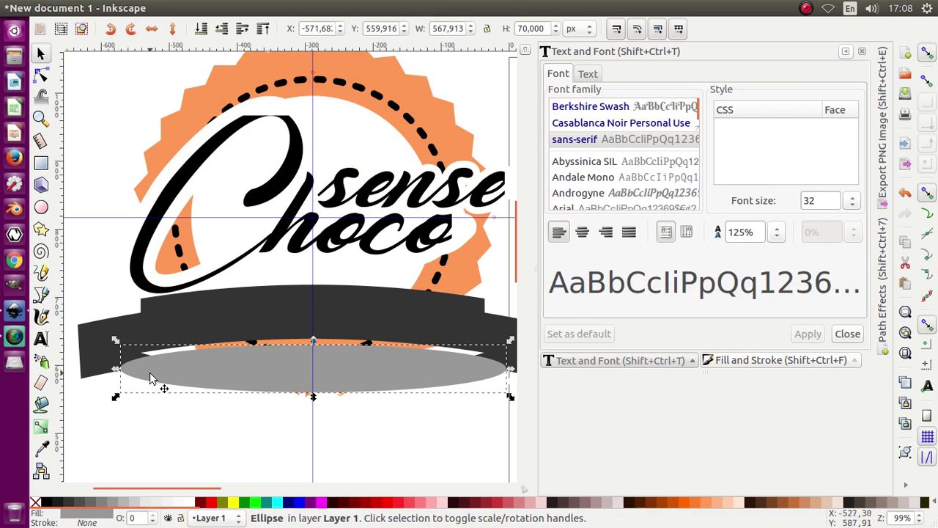
click(150, 378)
drag(116, 339, 488, 389)
click(488, 389)
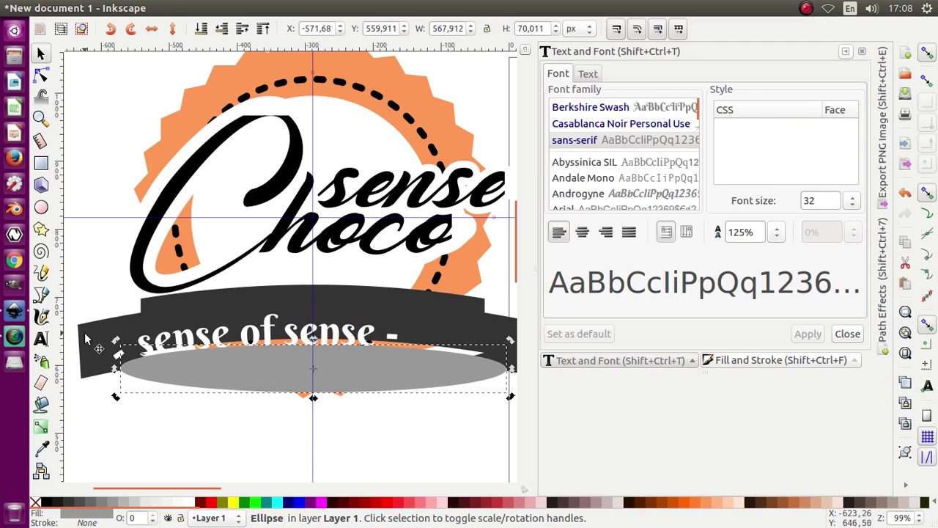
Insert leading spaces before the curved "- sense of sense -" text to centre it on the vertical guide.
click(120, 357)
key(t)
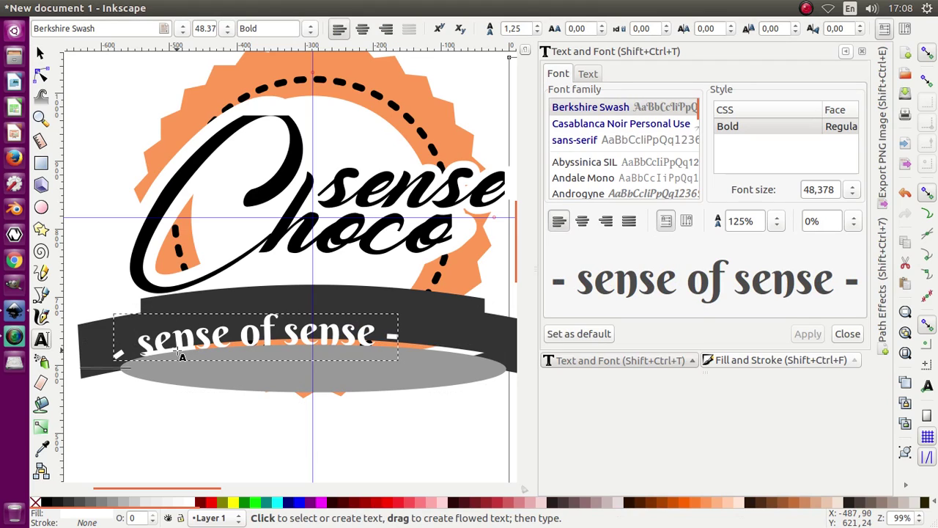
click(181, 355)
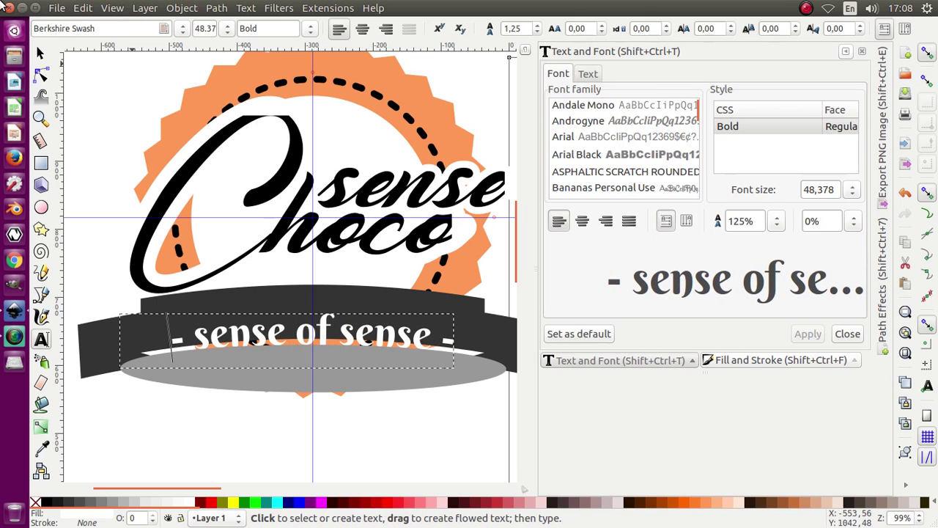
click(40, 52)
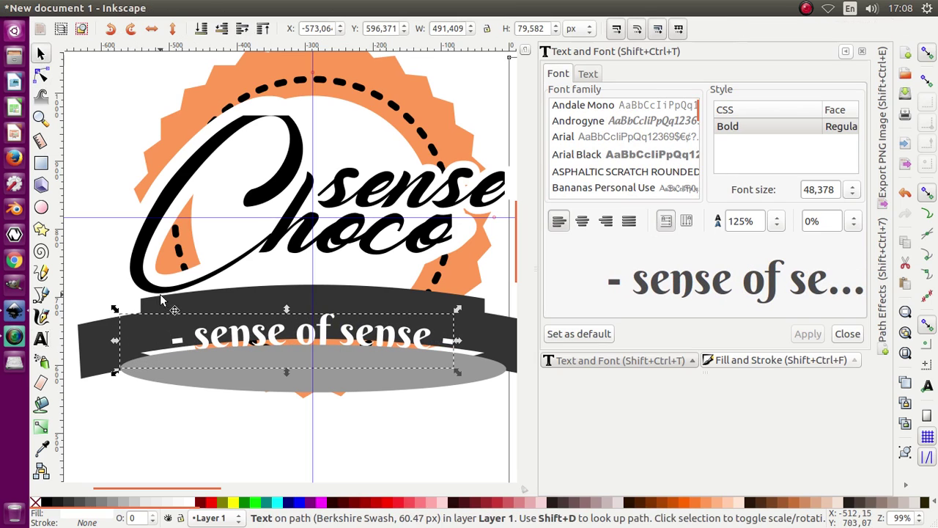
Nudge the grey ellipse up 30 px so the curved text sits in the middle of the ribbon.
click(206, 384)
key(Up)
key(Up)
key(Up)
key(Up)
key(Up)
key(Up)
key(Up)
key(Up)
key(Up)
key(Up)
key(Up)
key(Up)
key(Up)
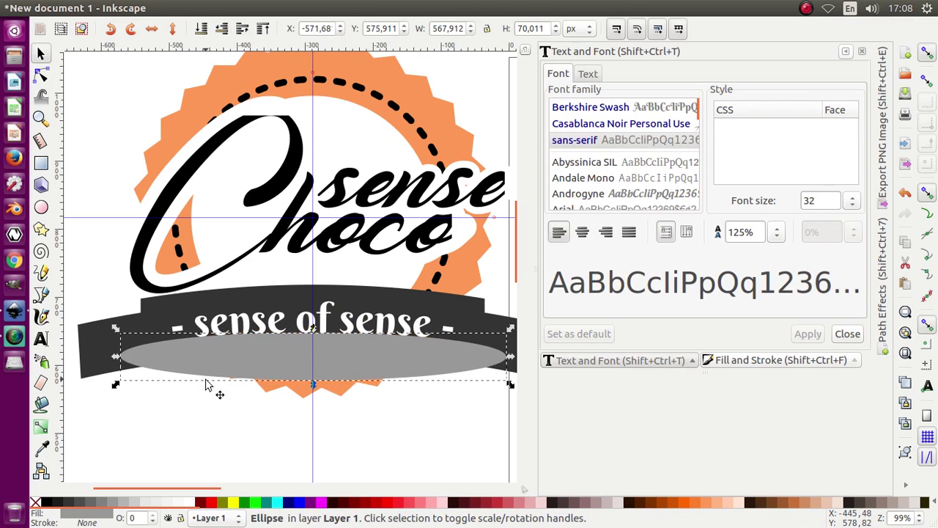
key(Up)
key(Up)
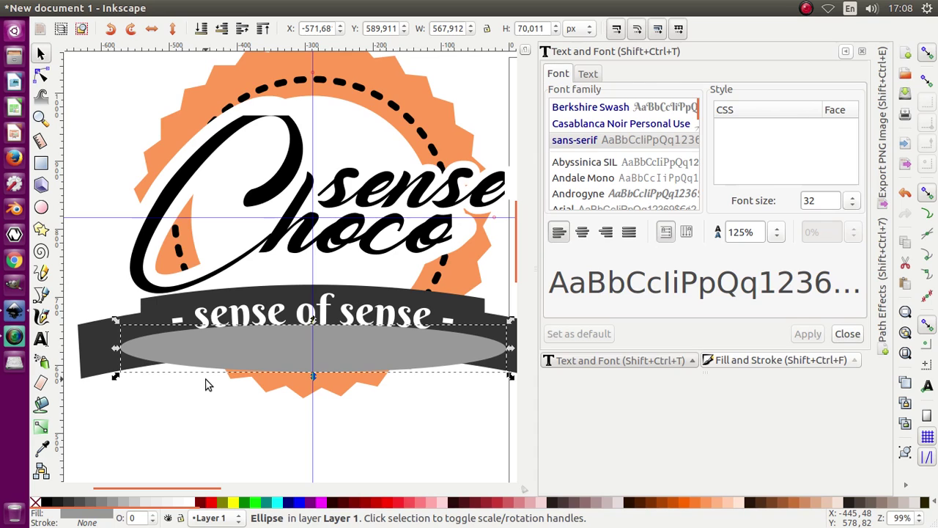
Convert the curved text and the grey ellipse to paths.
shift+click(226, 314)
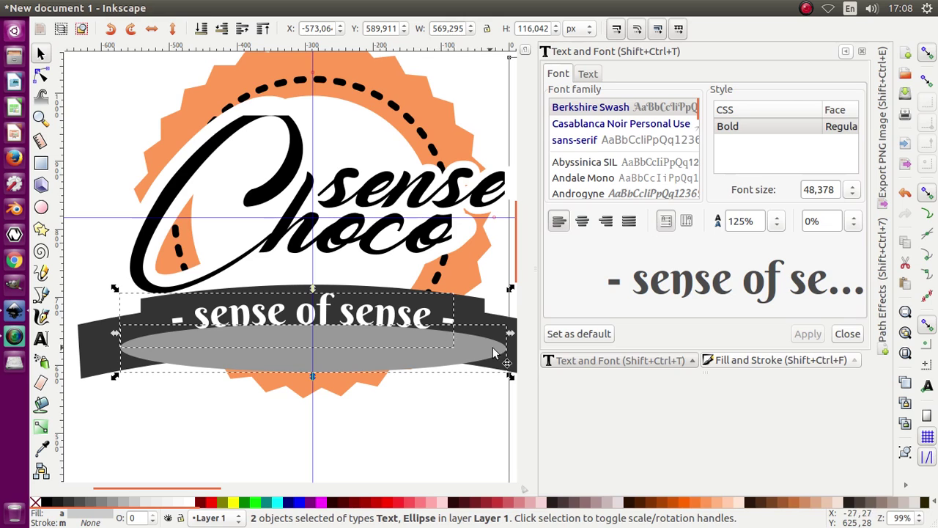
click(214, 8)
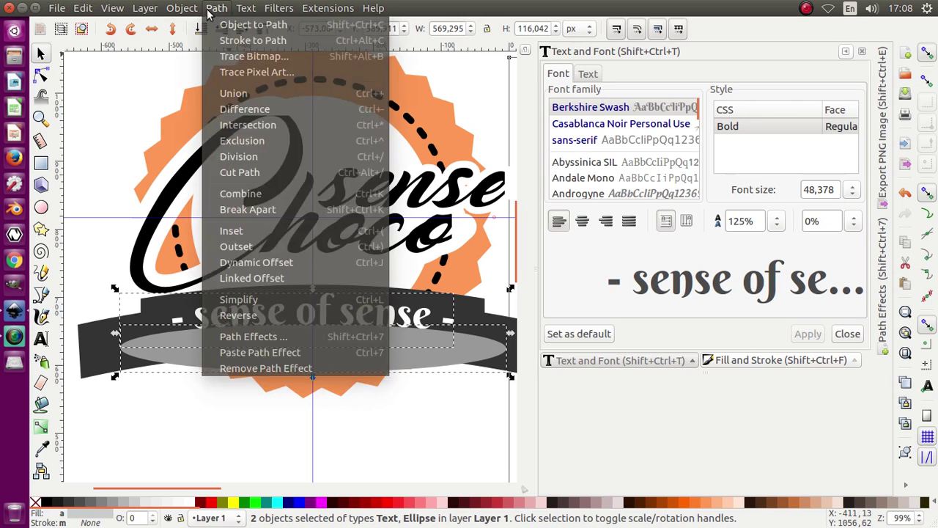
click(215, 26)
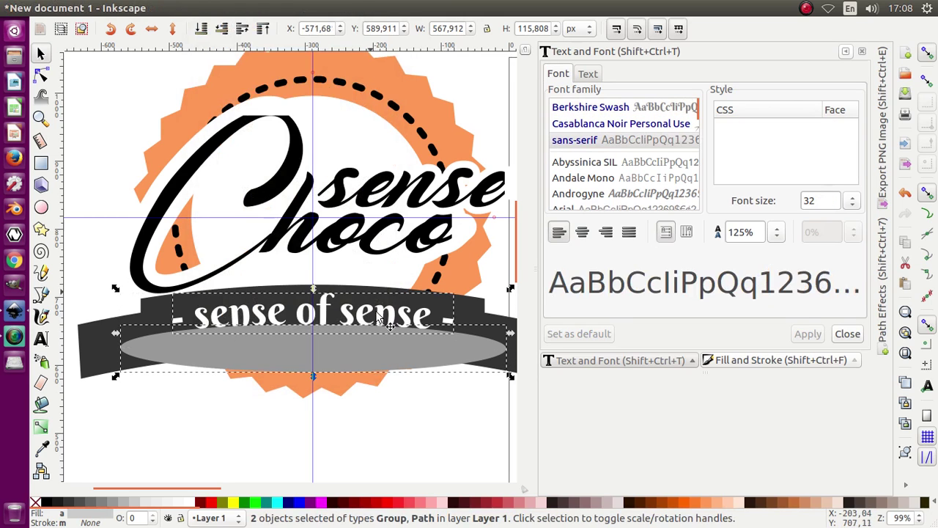
Delete the grey ellipse and shift the curved text group up 2 px on the ribbon.
click(425, 450)
click(434, 359)
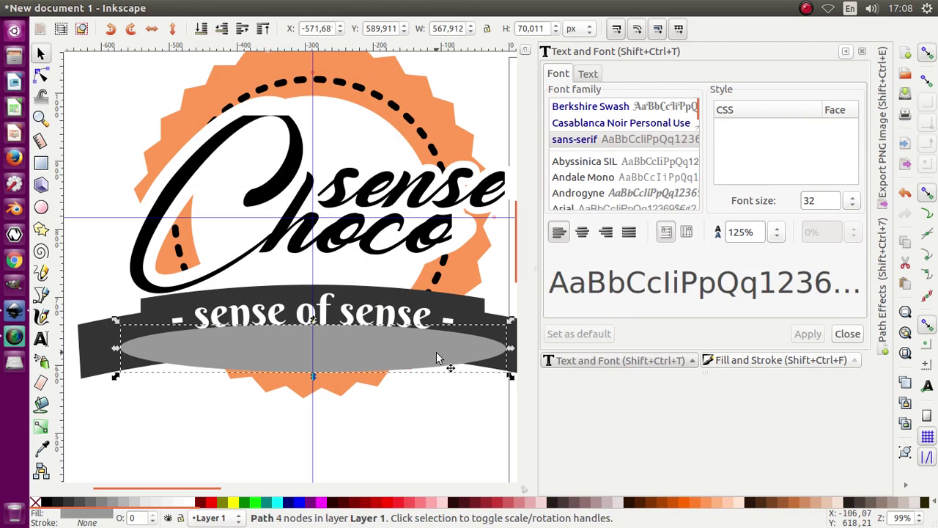
key(Delete)
click(411, 326)
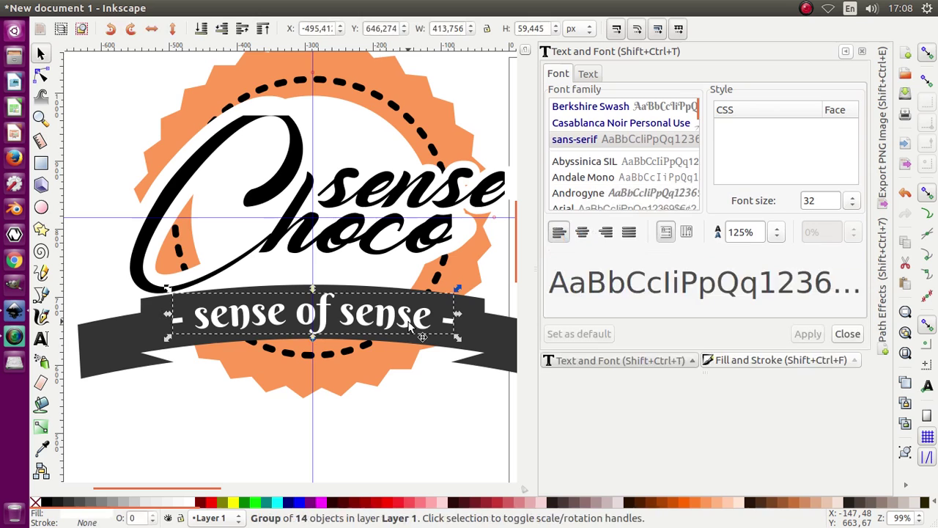
drag(409, 322, 411, 321)
click(398, 403)
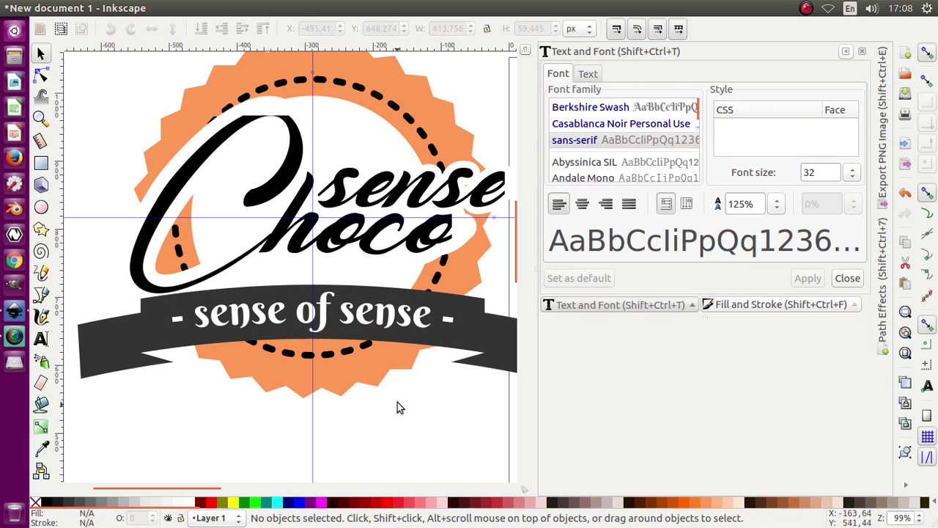
Remove the vertical and horizontal guides from the canvas.
scroll(311, 198, down, 2)
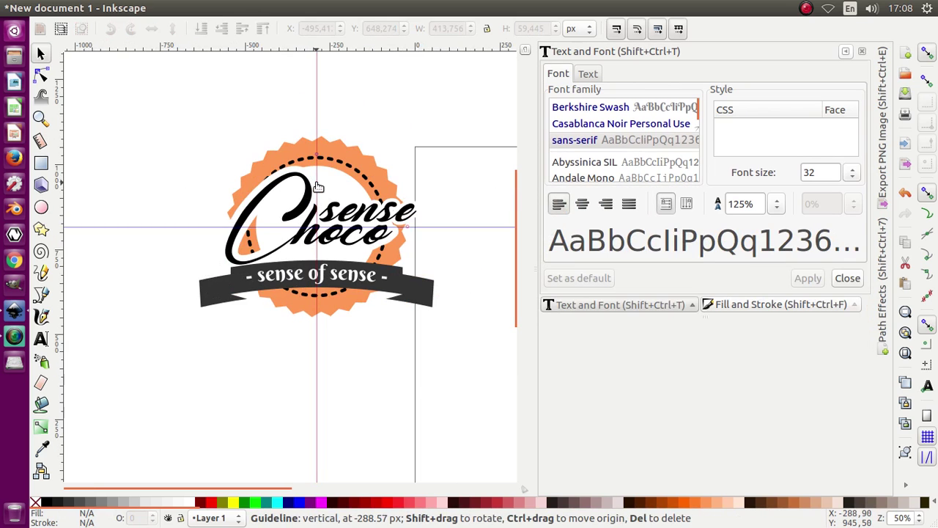
drag(315, 183, 57, 249)
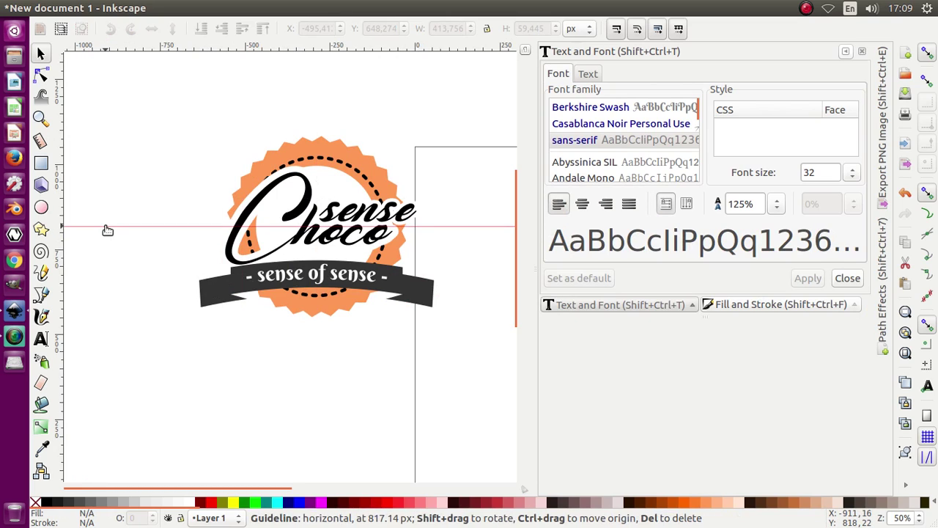
drag(105, 230, 180, 47)
Collapse the Text and Font dialog and review the whole badge on the wider canvas.
scroll(381, 248, up, 1)
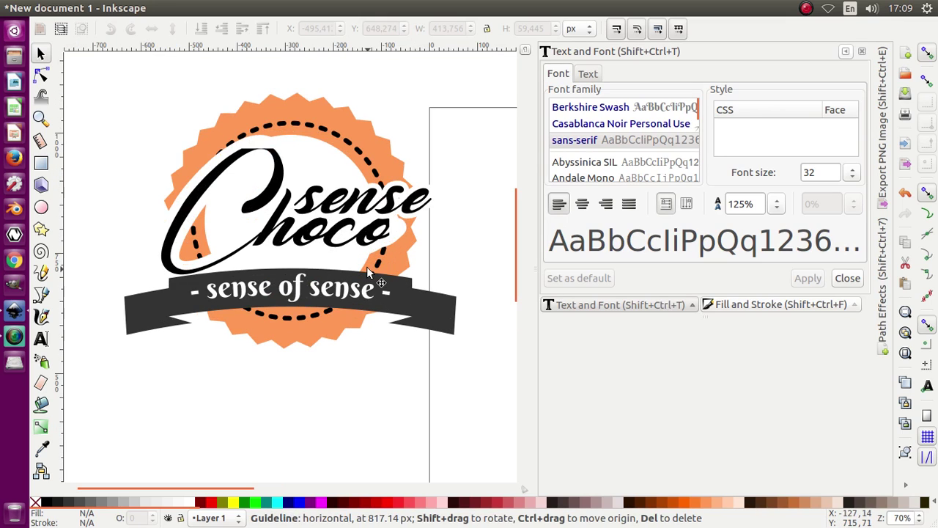
scroll(345, 308, down, 2)
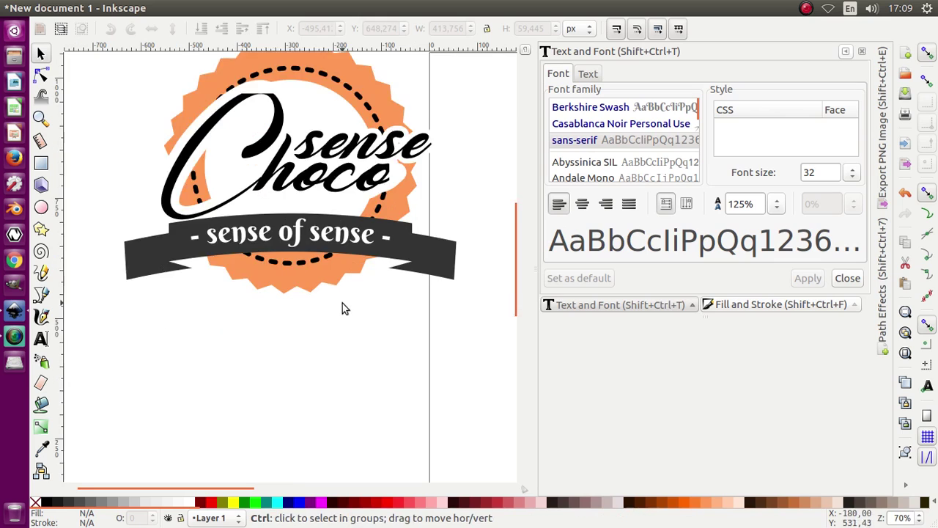
scroll(318, 163, up, 3)
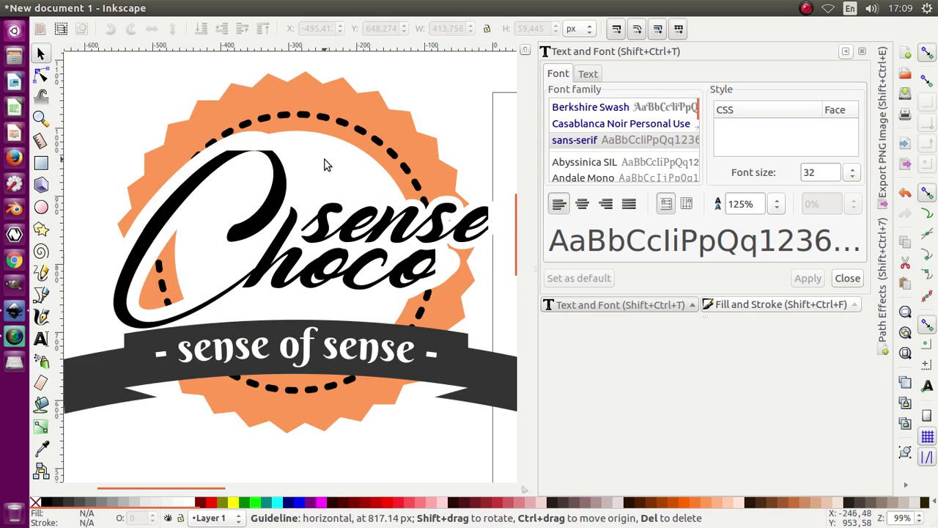
scroll(324, 163, down, 1)
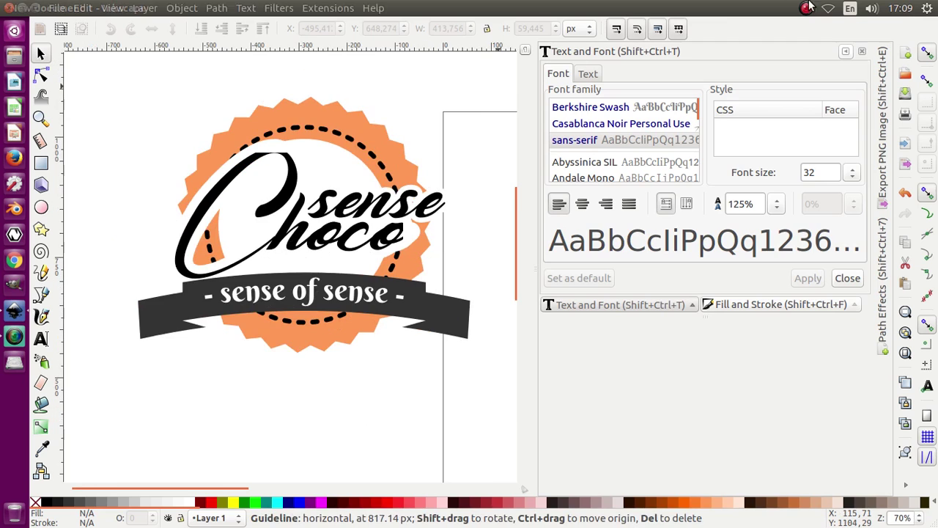
click(846, 51)
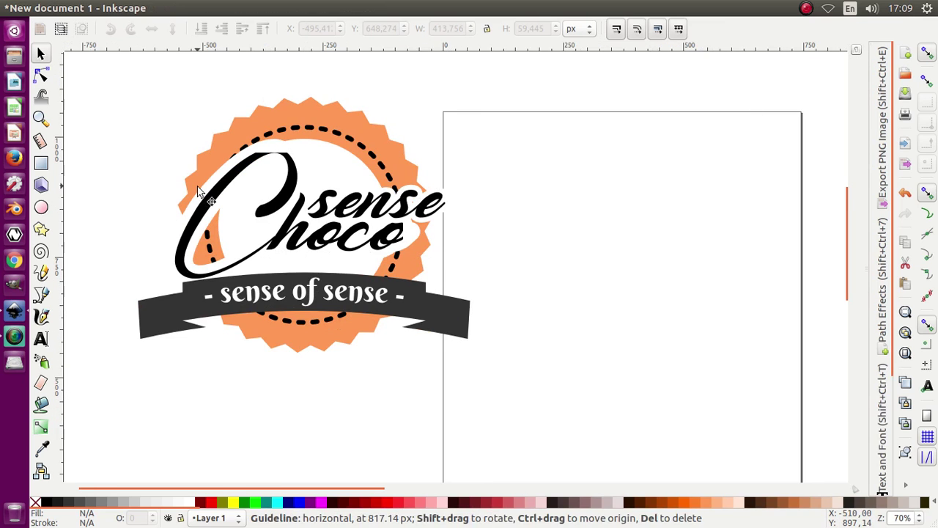
scroll(197, 186, up, 2)
scroll(351, 220, down, 2)
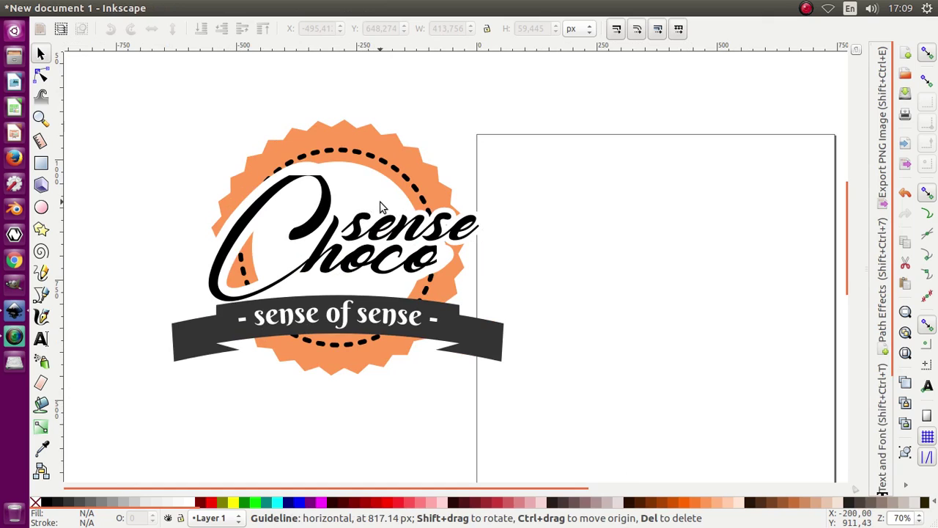